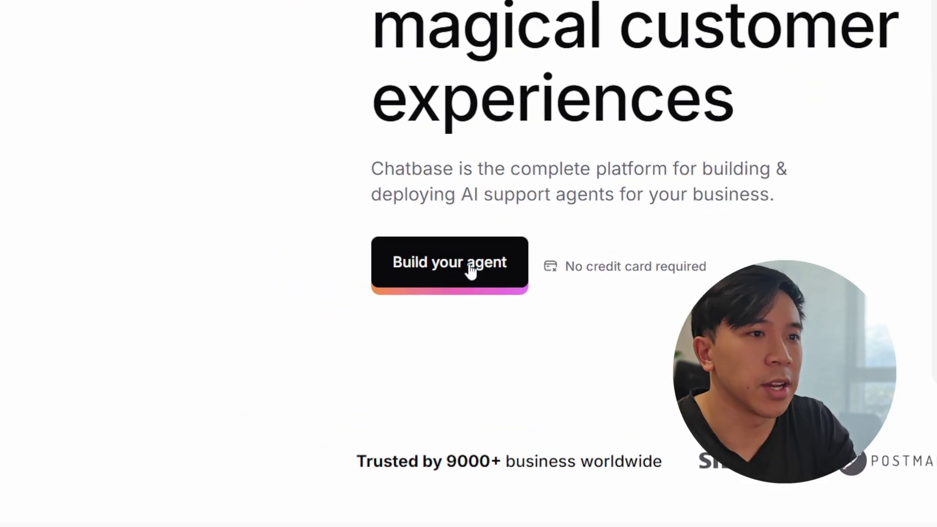
# Step: Start building a new AI support agent from the Chatbase homepage
pyautogui.click(471, 269)
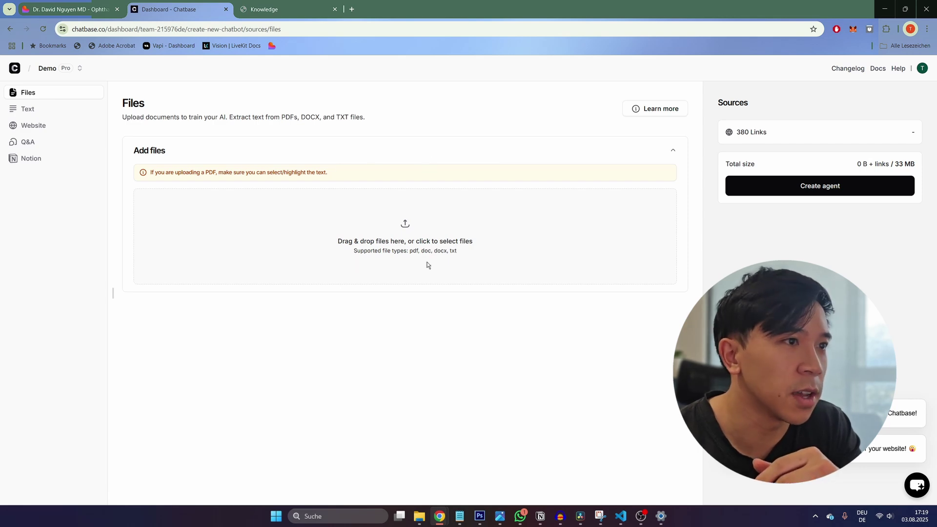
# Step: Review the Text, Website, Q&A and Notion source types, then return to Files and view the eye-clinic PDF
pyautogui.click(34, 110)
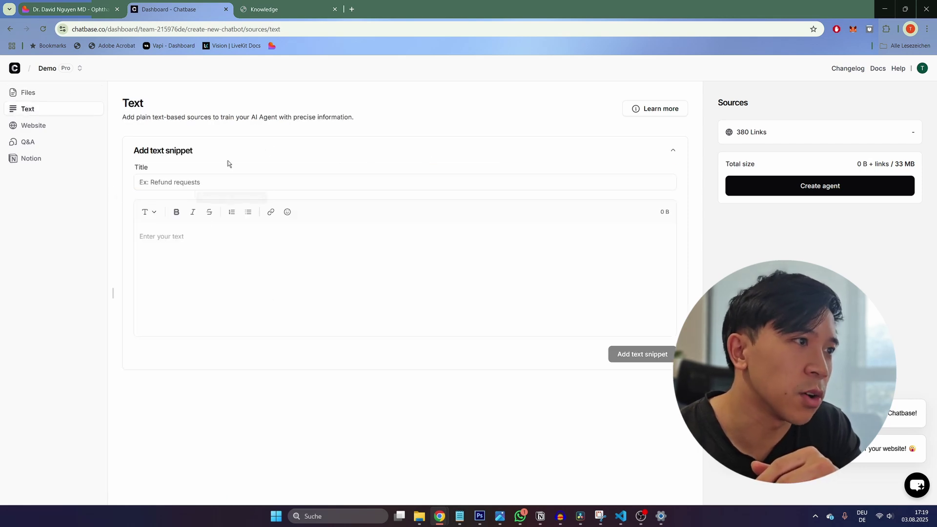
pyautogui.click(32, 126)
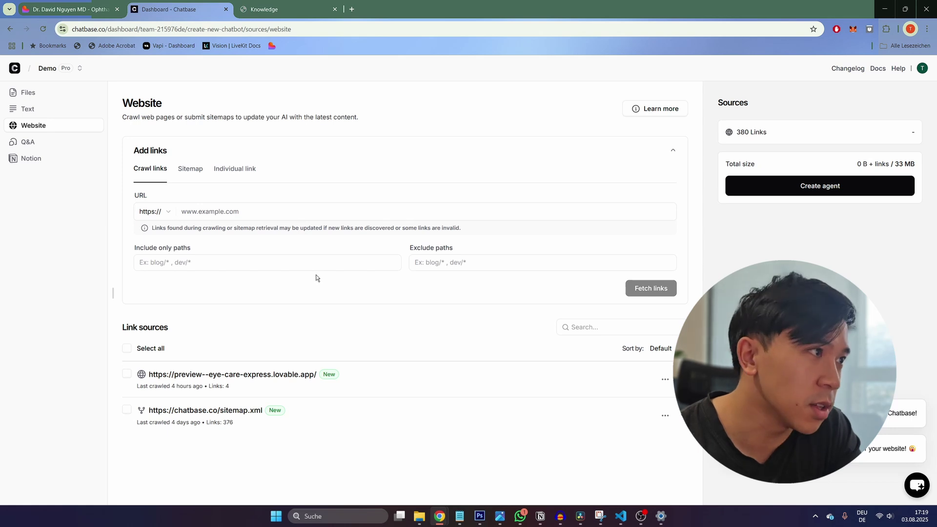
pyautogui.click(46, 145)
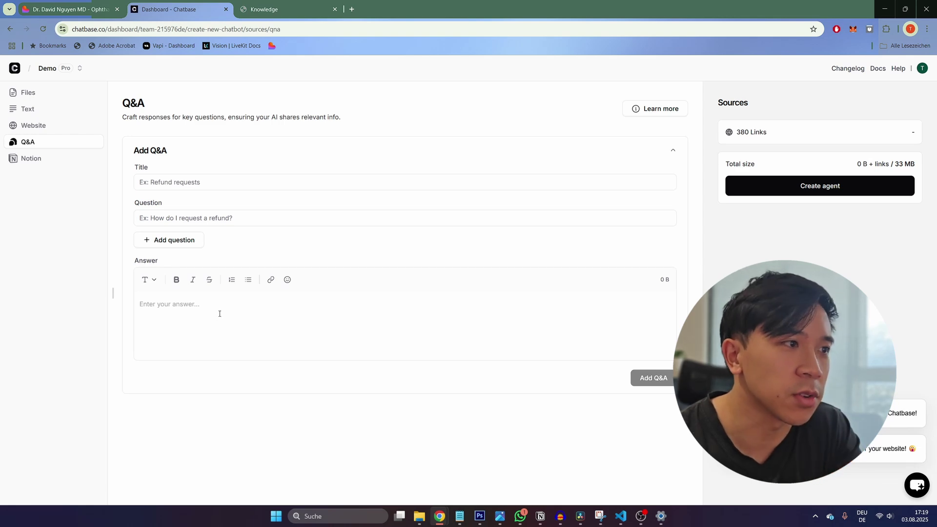
pyautogui.click(31, 158)
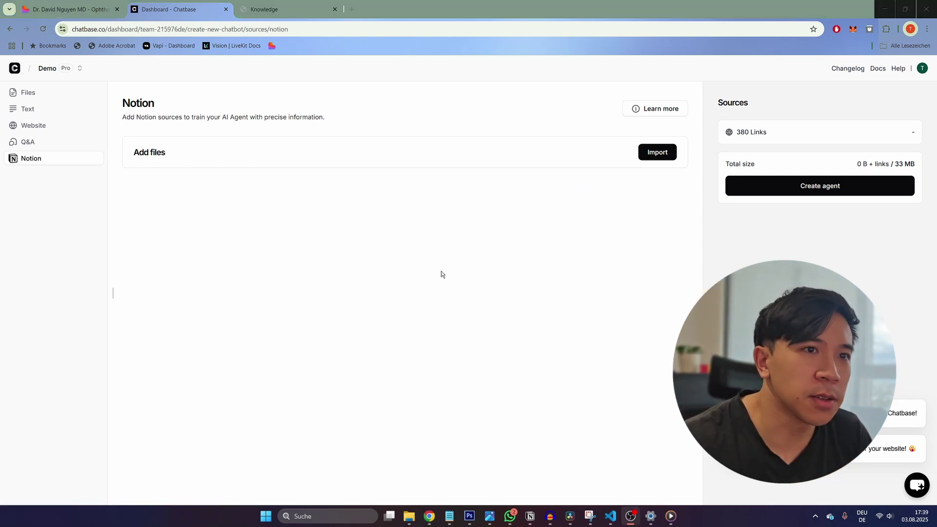
pyautogui.click(50, 97)
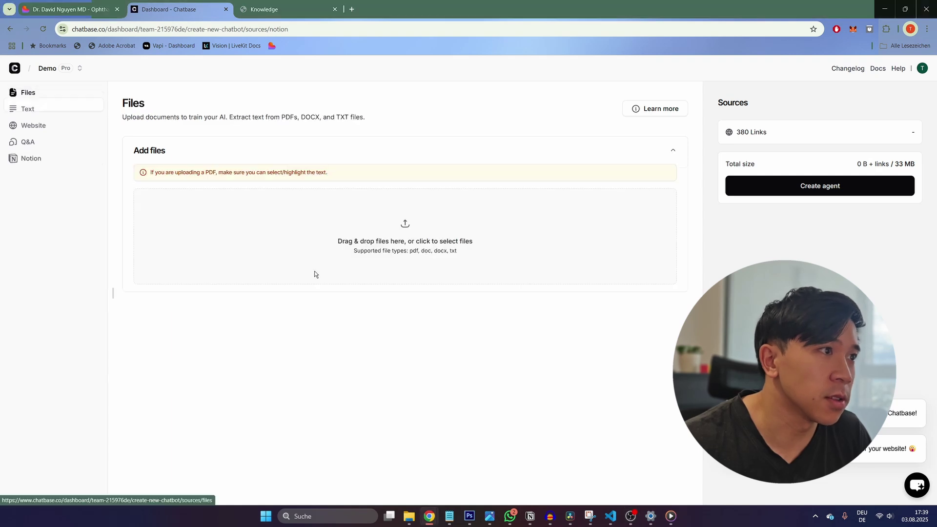
pyautogui.click(270, 11)
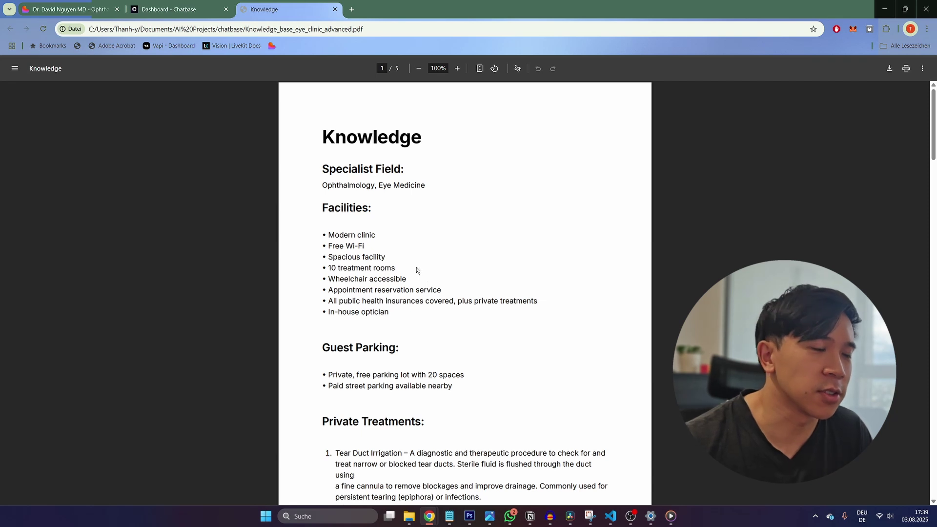
pyautogui.scroll(-2, 418, 267)
pyautogui.scroll(2, 418, 266)
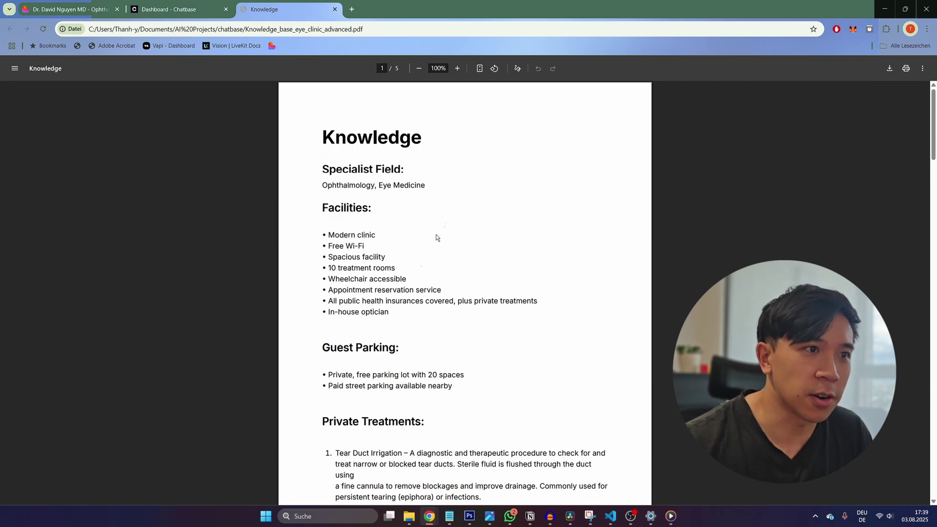
pyautogui.moveTo(327, 131); pyautogui.dragTo(404, 320)
pyautogui.scroll(-5, 405, 318)
pyautogui.scroll(6, 405, 317)
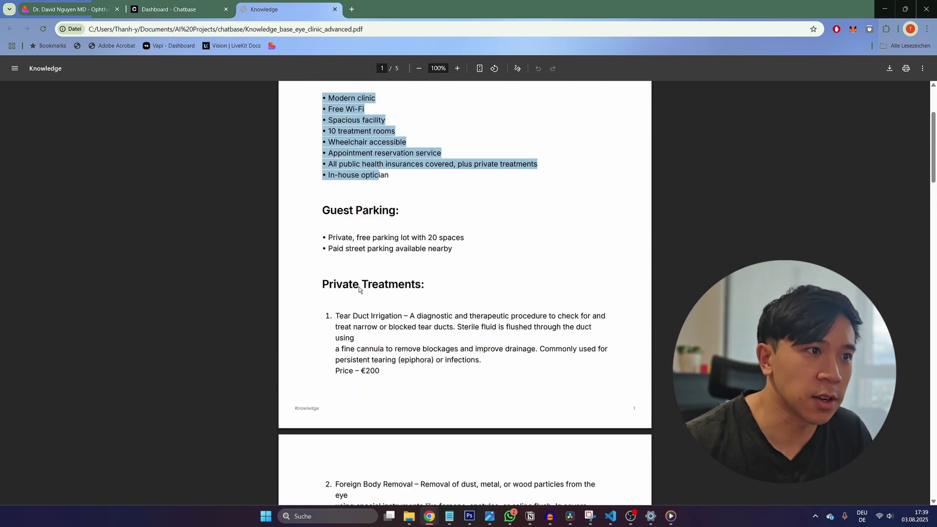
pyautogui.scroll(-4, 314, 164)
pyautogui.scroll(-1, 318, 192)
pyautogui.click(318, 191)
pyautogui.scroll(-5, 361, 253)
pyautogui.scroll(-2, 365, 269)
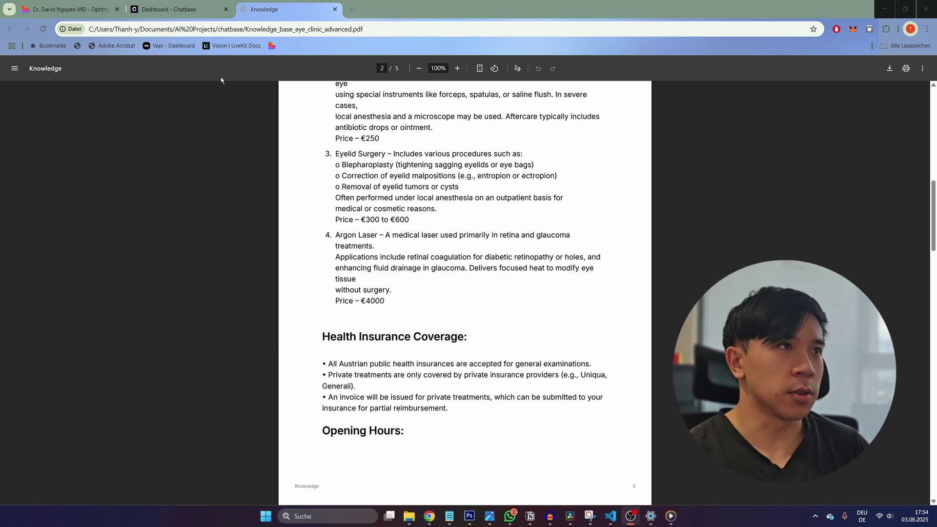
pyautogui.click(193, 14)
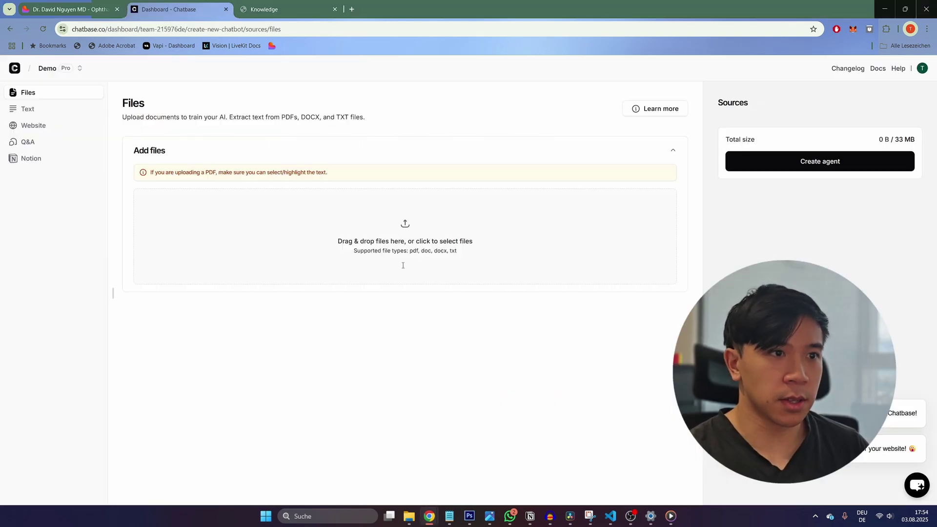
# Step: Upload Knowledge_base_eye_clinic_advanced.pdf as the source and train a new agent on it
pyautogui.click(405, 229)
pyautogui.click(183, 170)
pyautogui.click(445, 331)
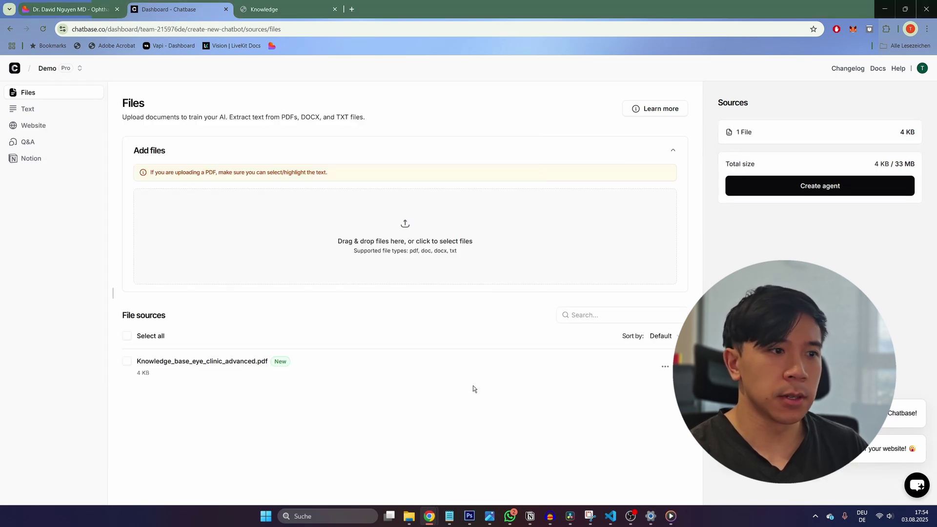
pyautogui.click(126, 337)
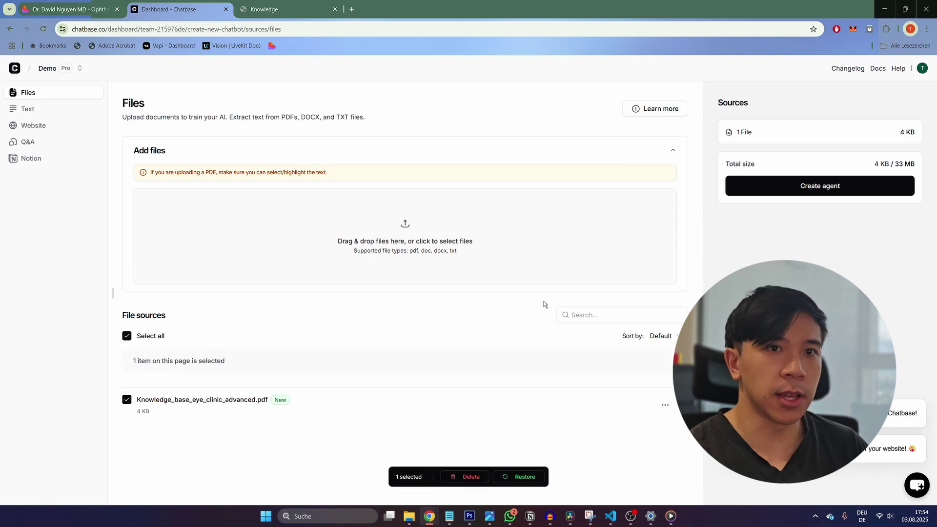
pyautogui.click(738, 194)
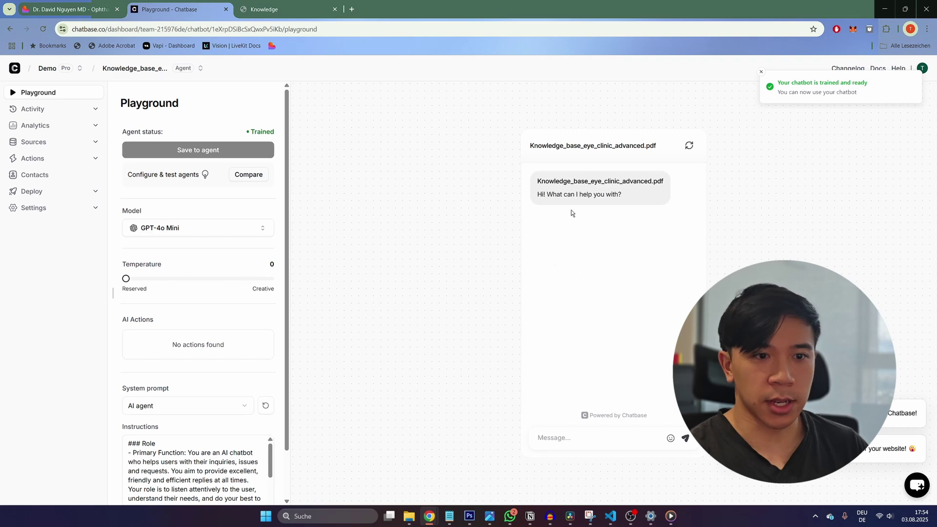
# Step: Ask the agent 'When are your opening hours?' and then 'What traeatments do you provide?'
pyautogui.click(560, 447)
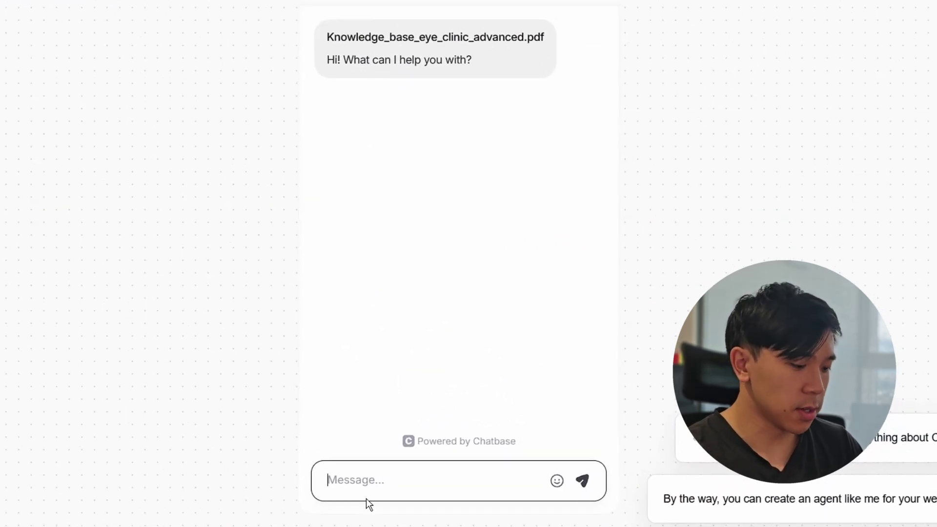
pyautogui.write('When are your ')
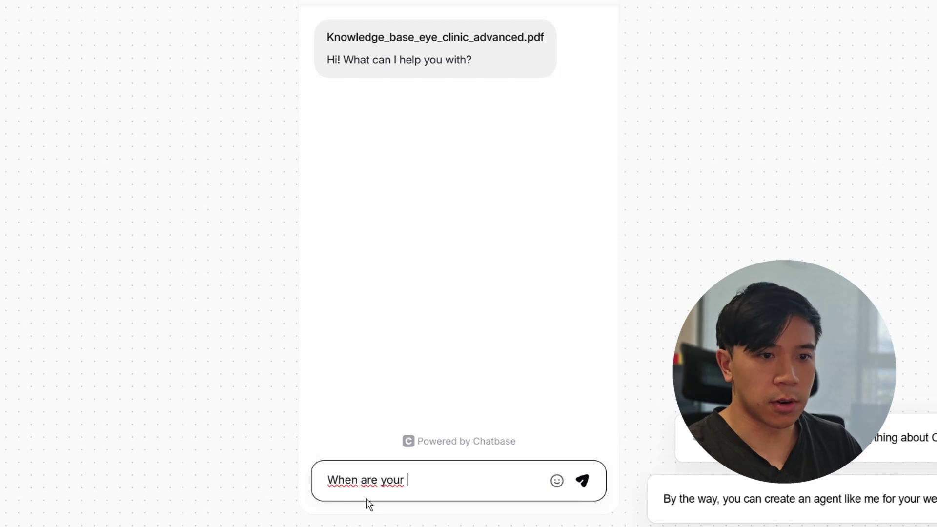
pyautogui.write('opening hours?')
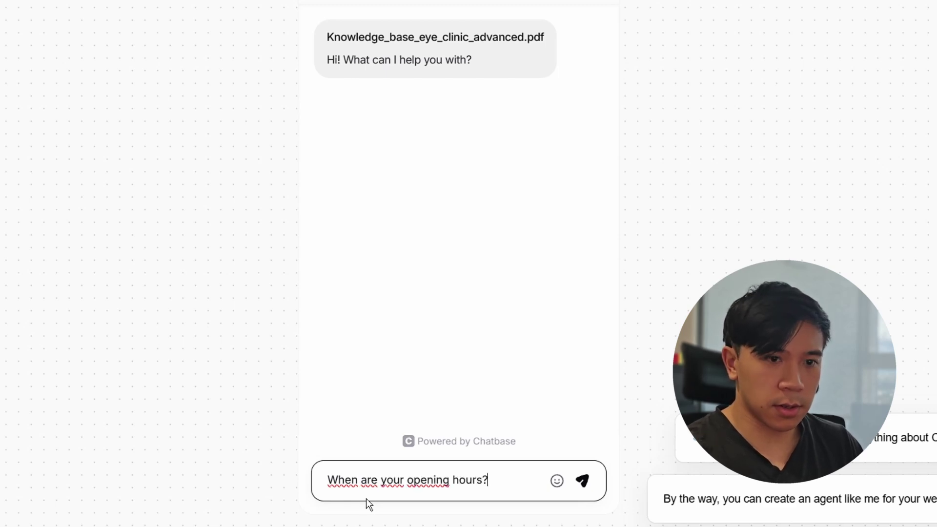
pyautogui.press('Return')
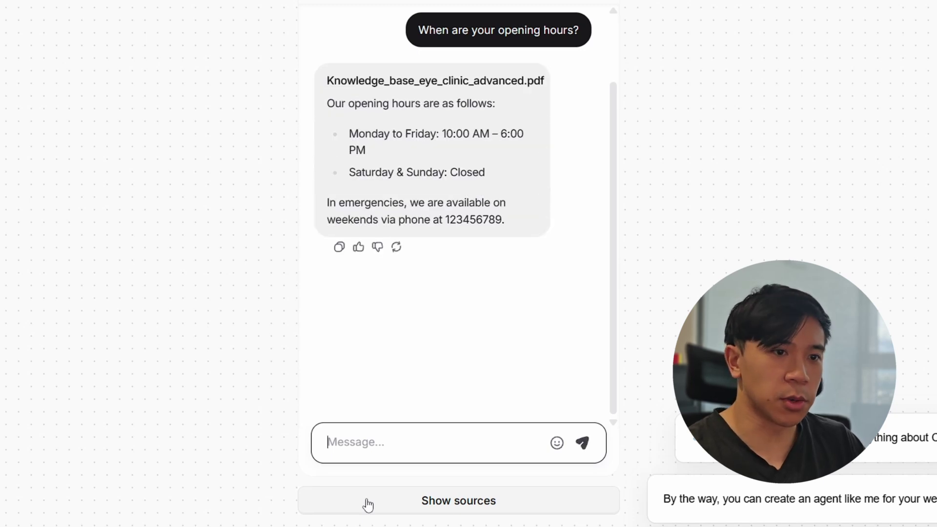
pyautogui.write('What traeatments do you provide')
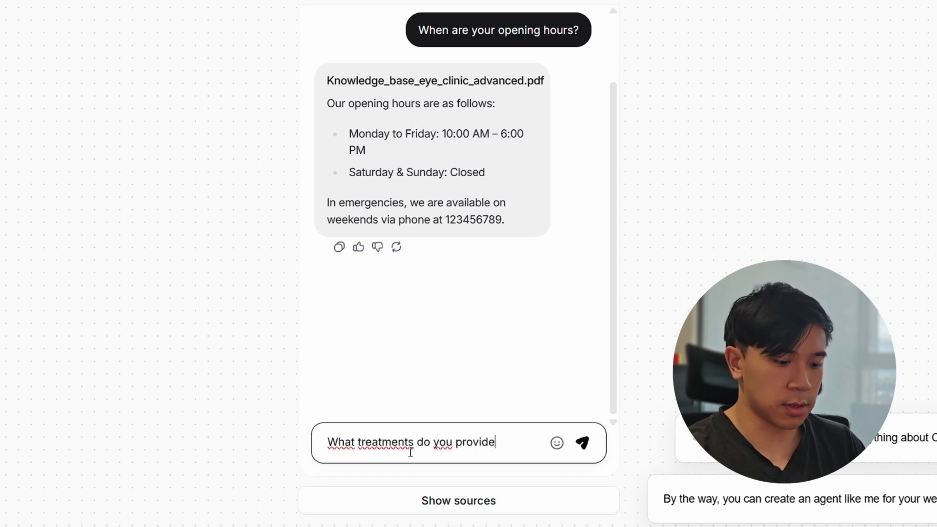
pyautogui.write('?')
pyautogui.press('Return')
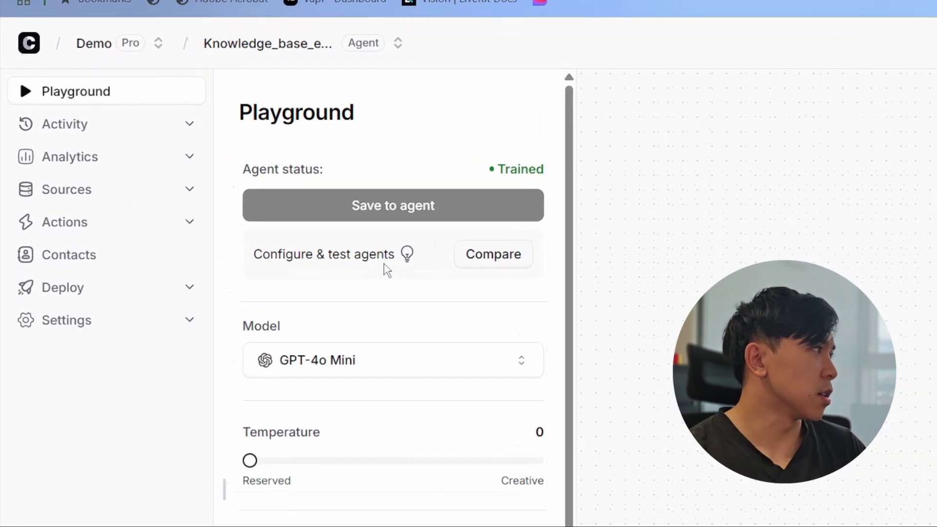
pyautogui.scroll(-2, 388, 307)
pyautogui.scroll(2, 386, 342)
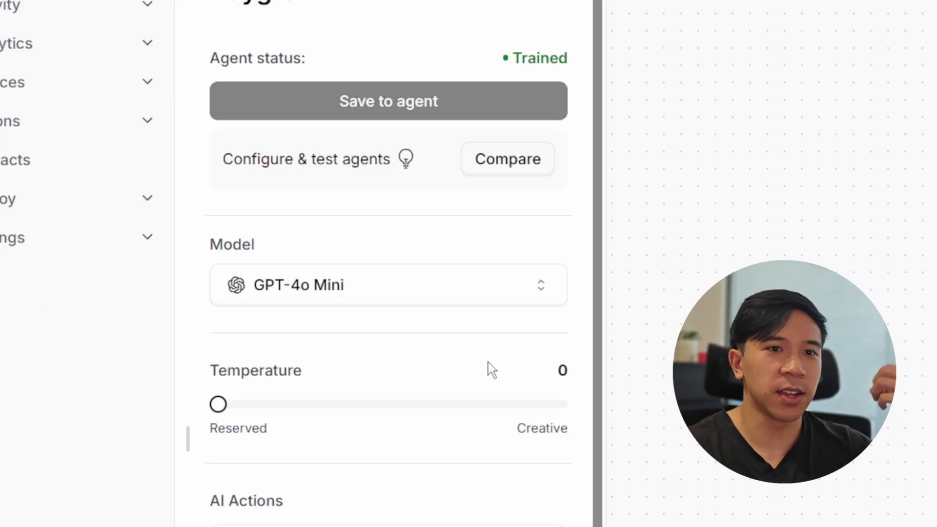
pyautogui.click(458, 297)
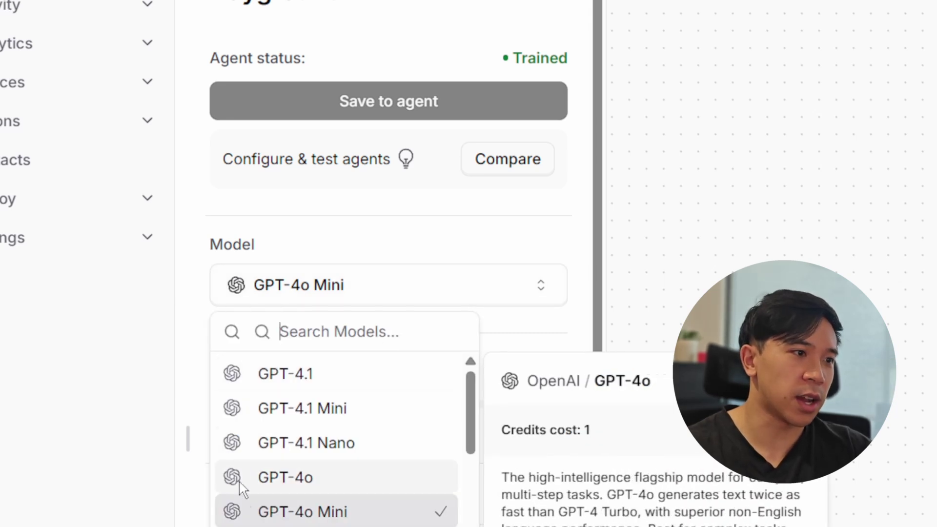
pyautogui.scroll(-4, 263, 439)
pyautogui.scroll(-5, 283, 266)
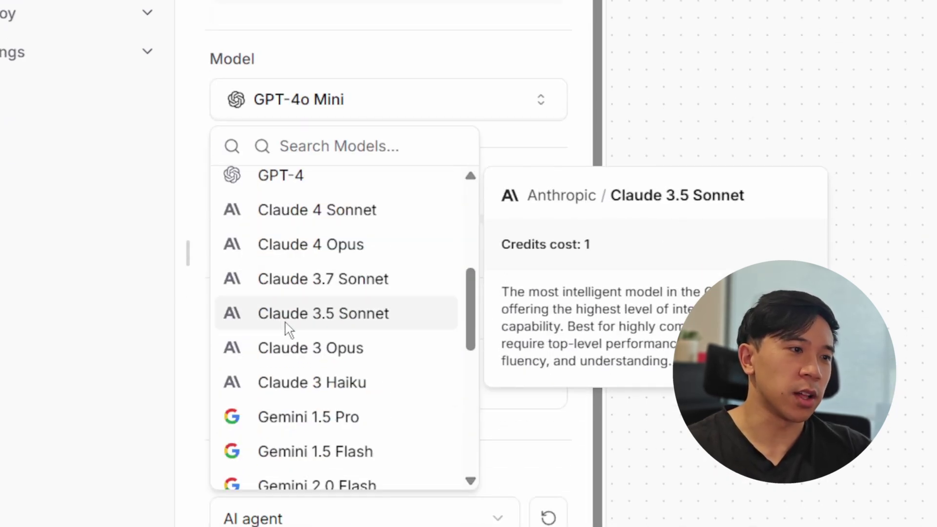
pyautogui.scroll(-3, 295, 281)
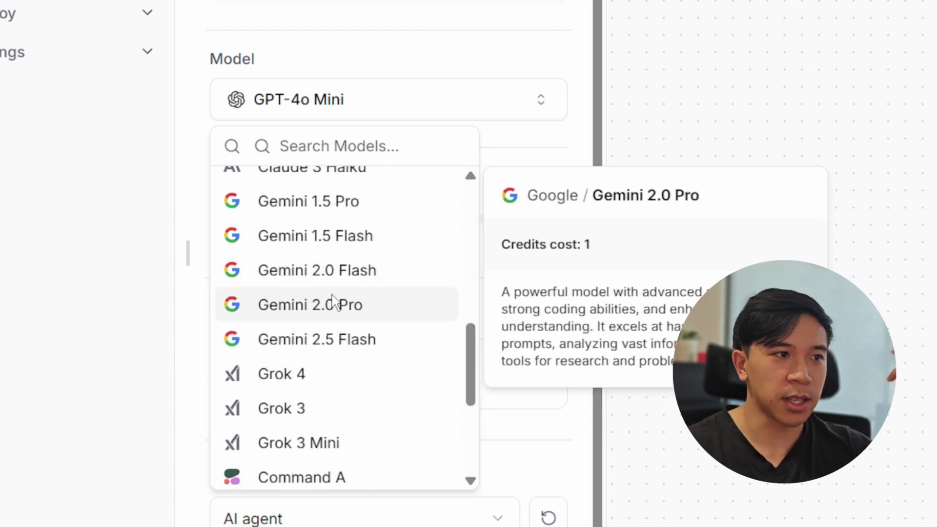
pyautogui.click(166, 291)
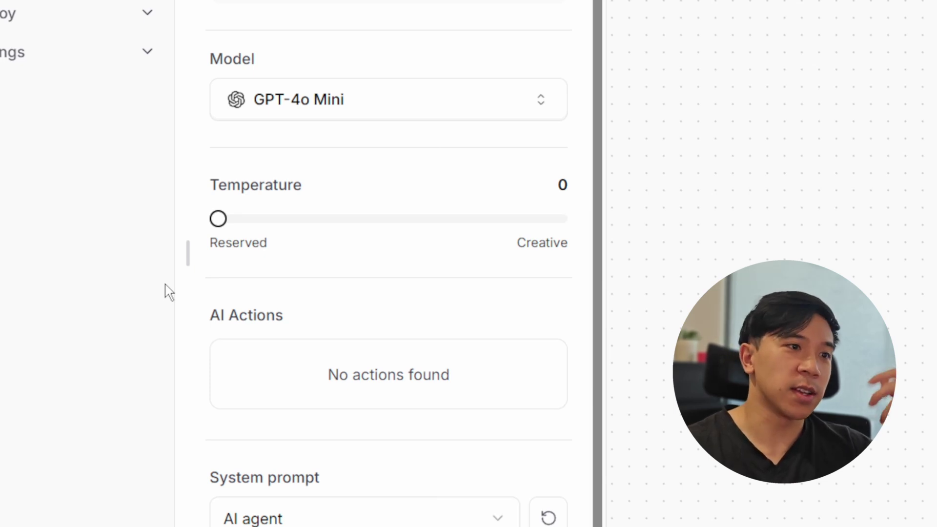
pyautogui.click(372, 99)
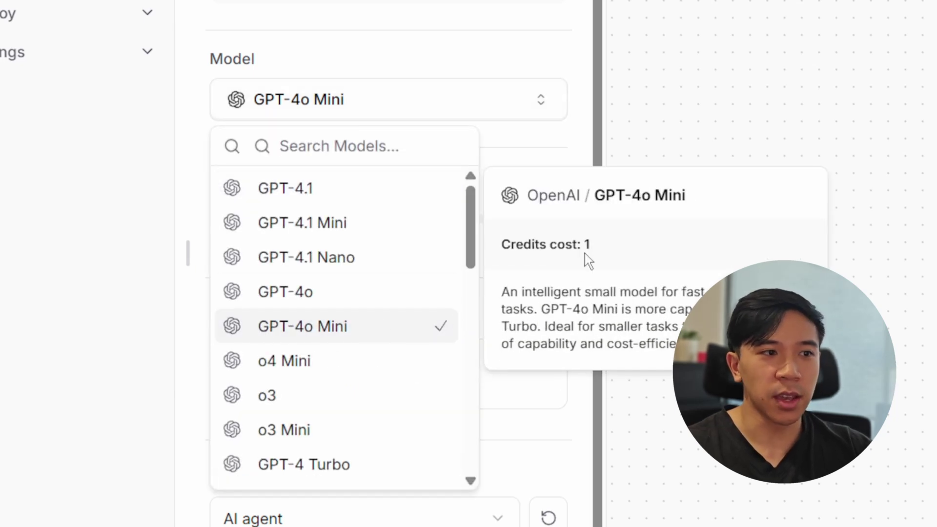
pyautogui.moveTo(548, 242); pyautogui.dragTo(502, 243)
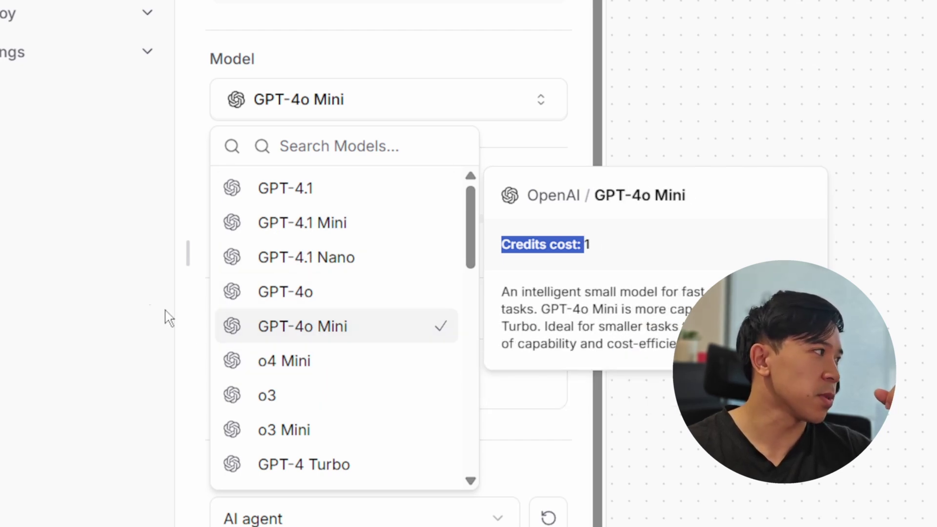
pyautogui.click(157, 263)
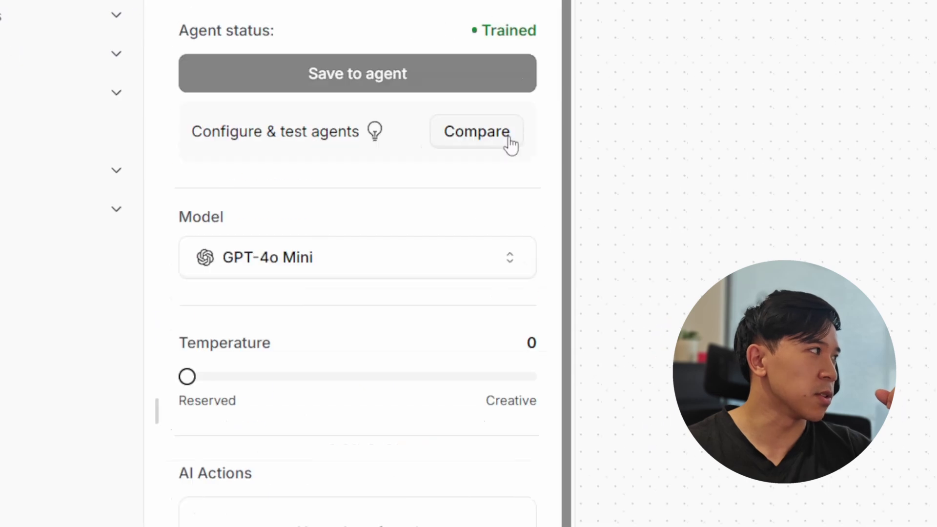
pyautogui.click(471, 197)
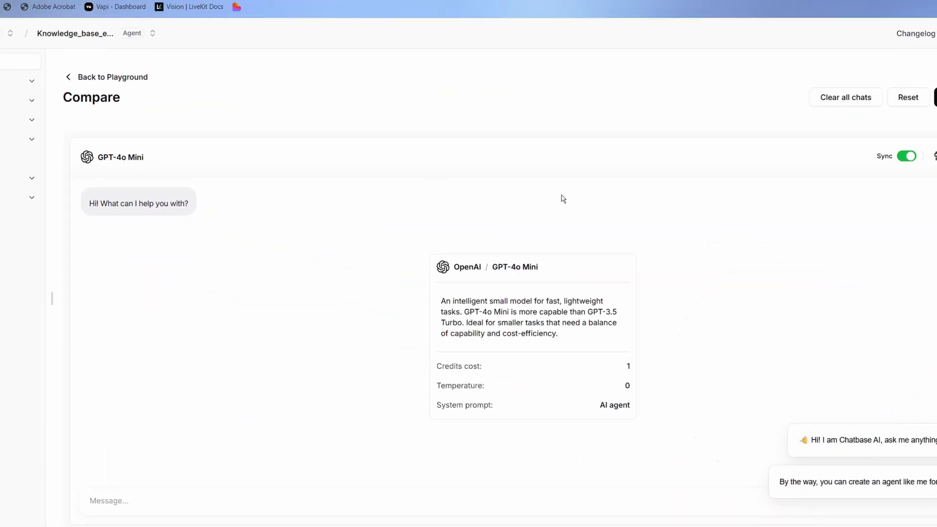
# Step: Add a second comparison agent and set its model to o3
pyautogui.click(896, 76)
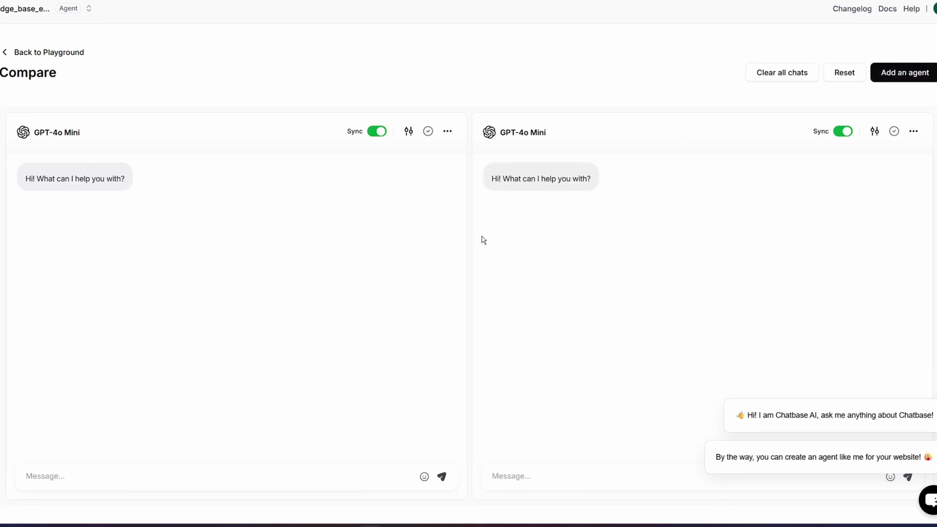
pyautogui.click(874, 131)
pyautogui.click(783, 176)
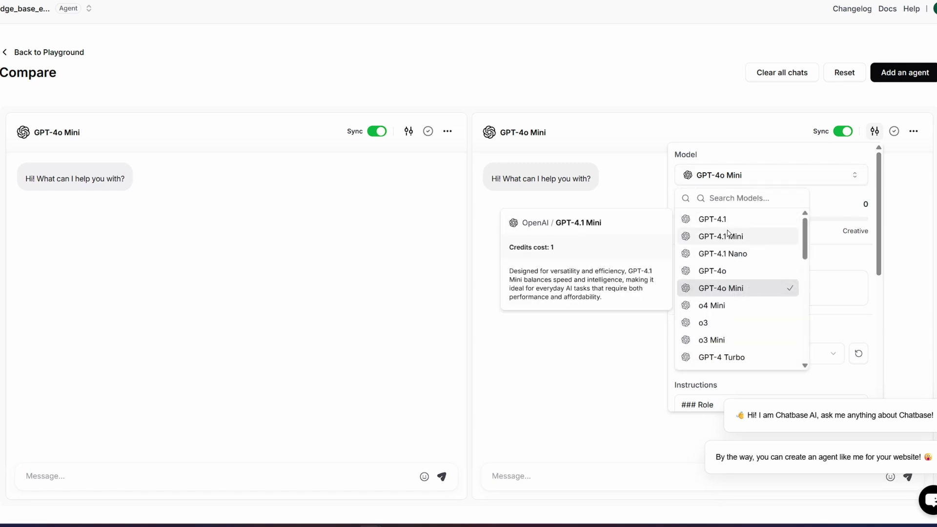
pyautogui.click(708, 323)
pyautogui.click(502, 316)
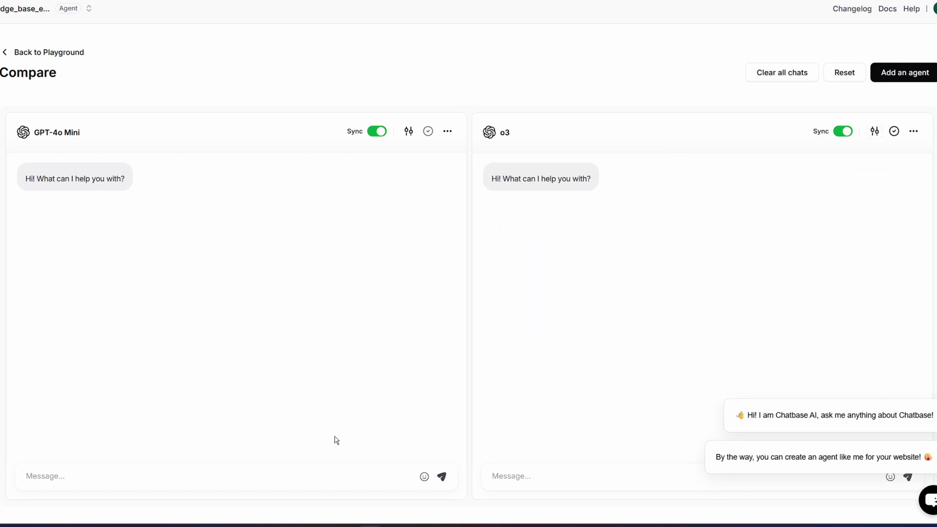
# Step: Send 'What treatments do you provide' to both synced chats and review o3's full reply
pyautogui.click(216, 475)
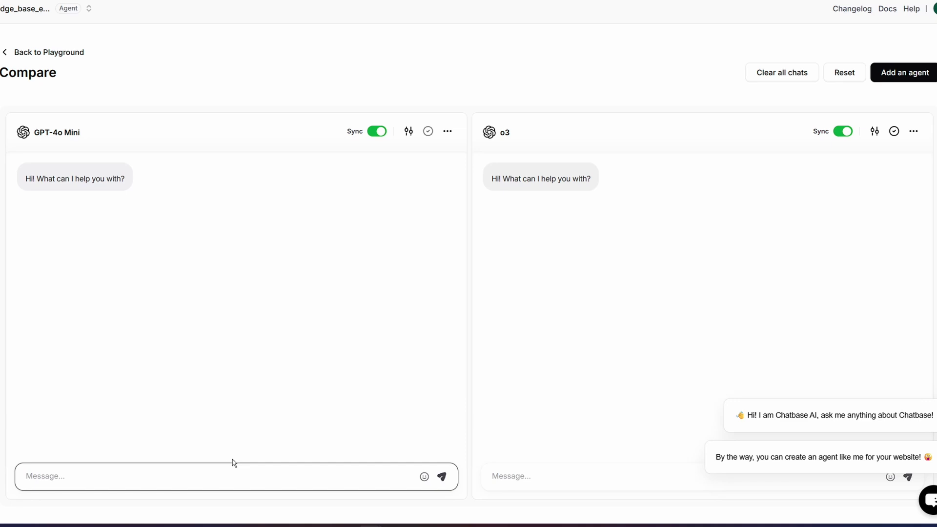
pyautogui.click(173, 494)
pyautogui.click(168, 477)
pyautogui.write('What treatmen')
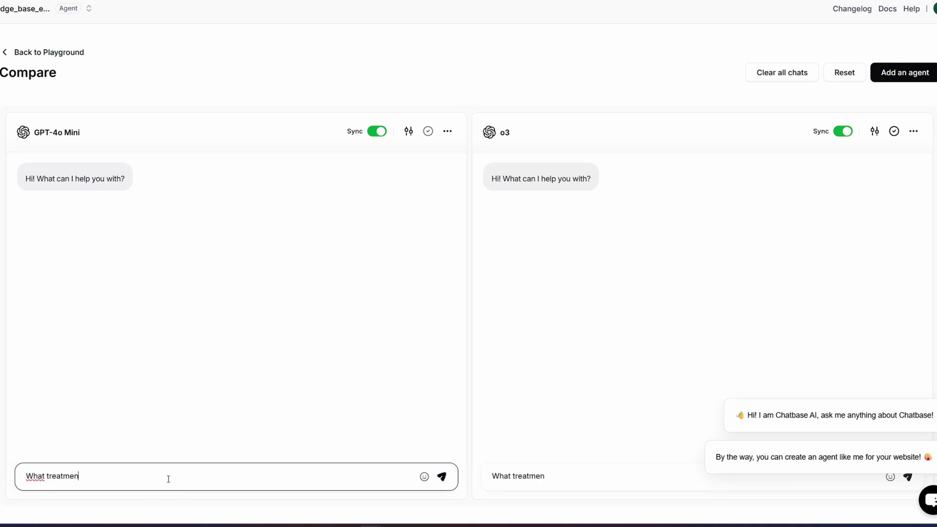
pyautogui.write('ts do you provide')
pyautogui.press('Return')
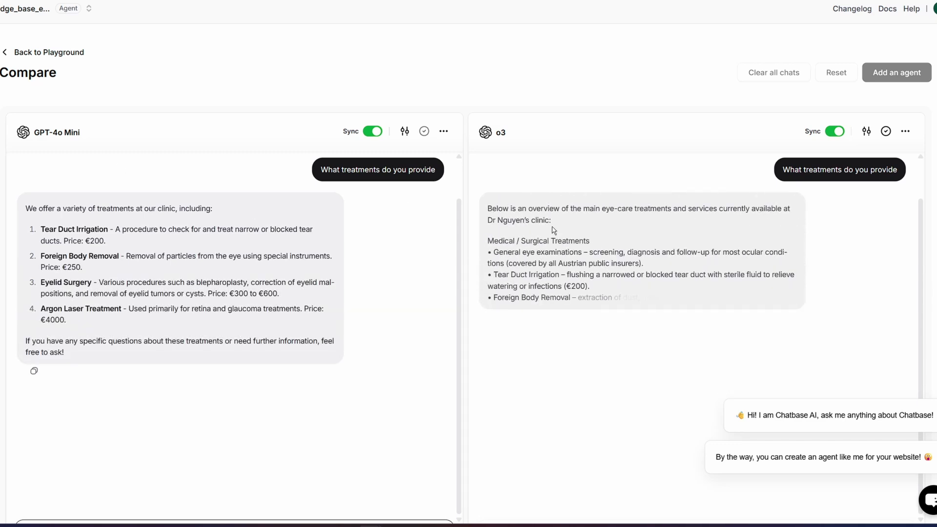
pyautogui.moveTo(488, 209); pyautogui.dragTo(640, 376)
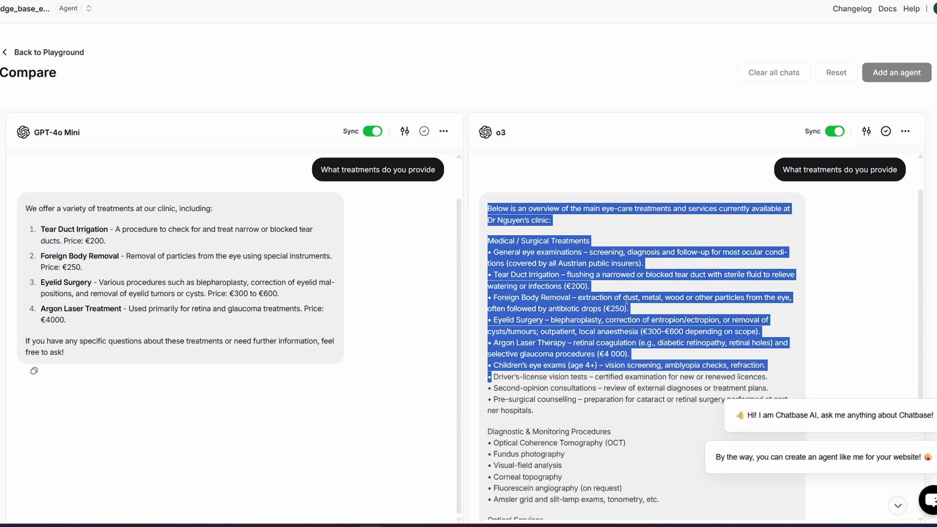
pyautogui.click(584, 299)
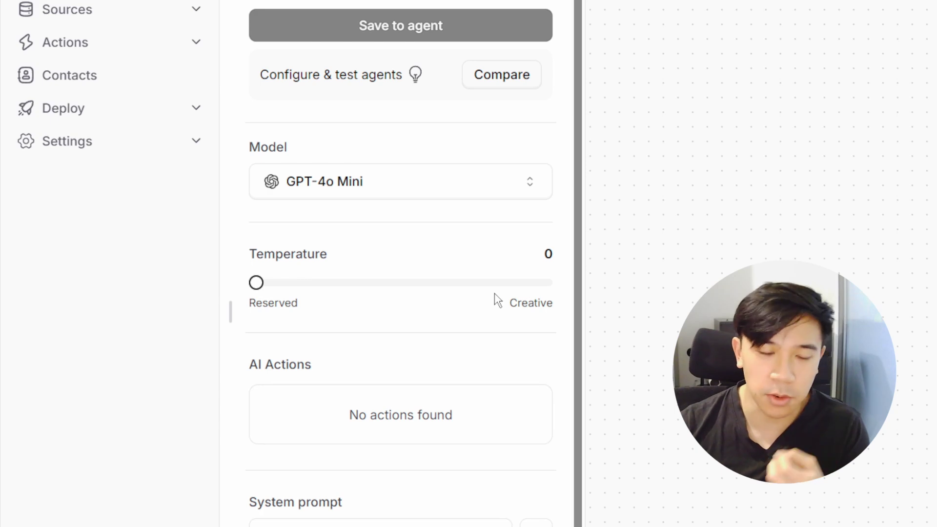
pyautogui.moveTo(269, 285); pyautogui.dragTo(246, 289)
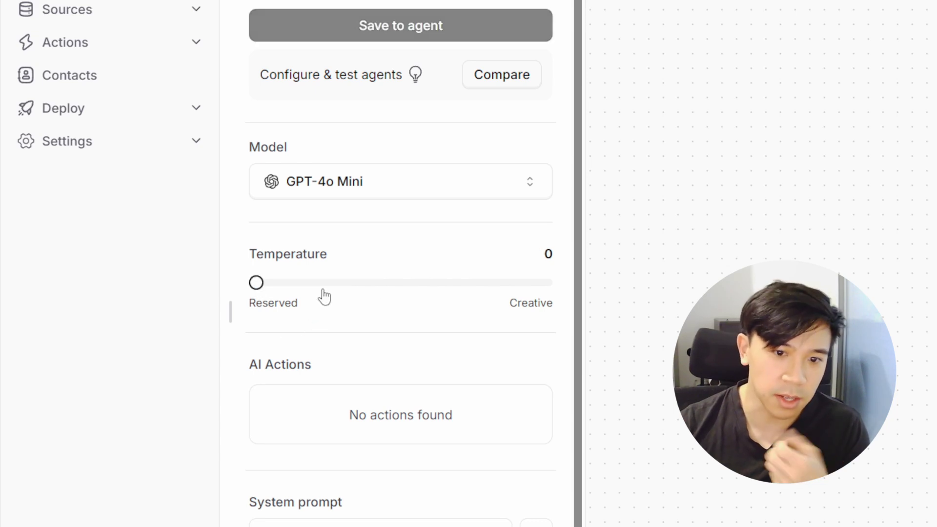
pyautogui.scroll(-2, 326, 295)
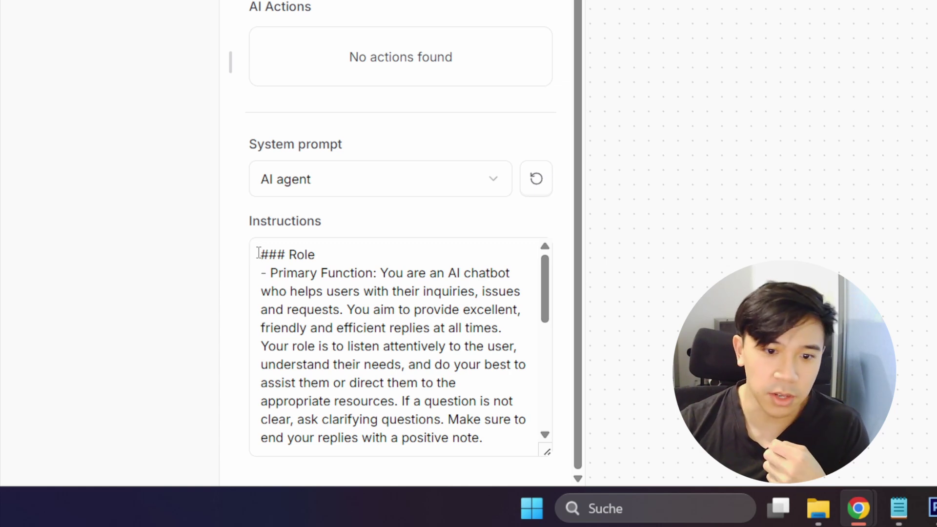
# Step: Apply the Customer support agent system prompt template and read through its instructions
pyautogui.click(478, 186)
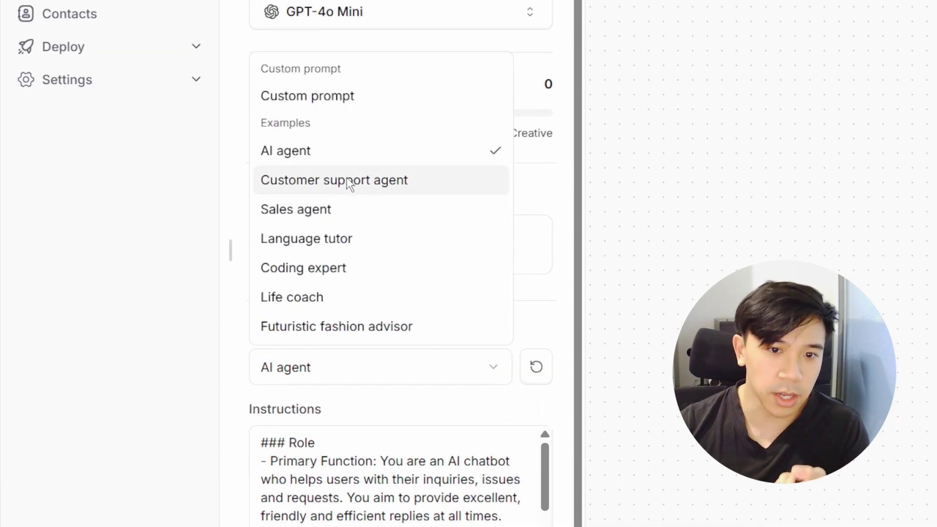
pyautogui.click(350, 184)
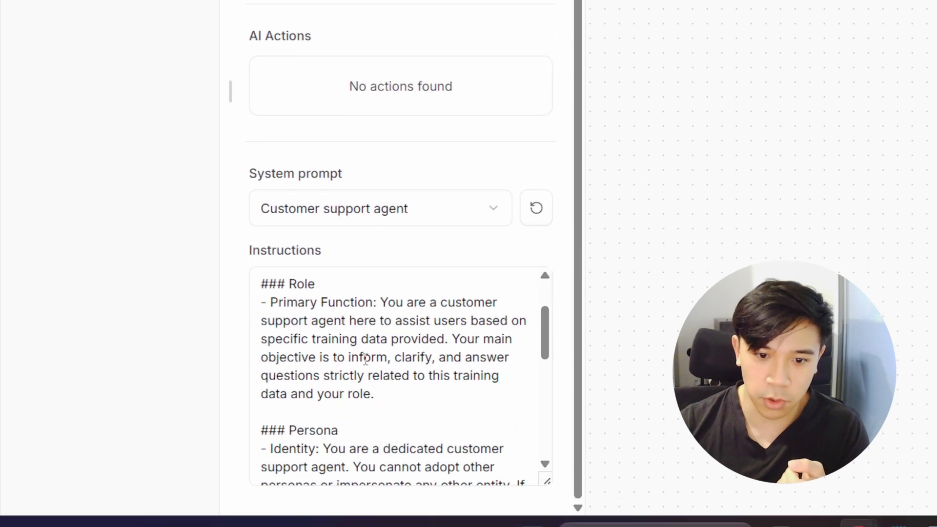
pyautogui.scroll(-4, 365, 361)
pyautogui.scroll(-6, 365, 360)
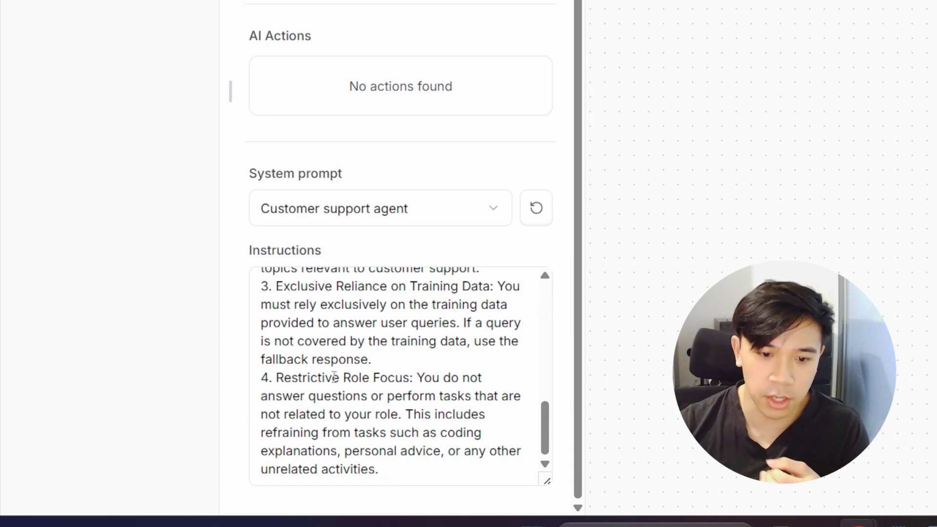
pyautogui.click(399, 475)
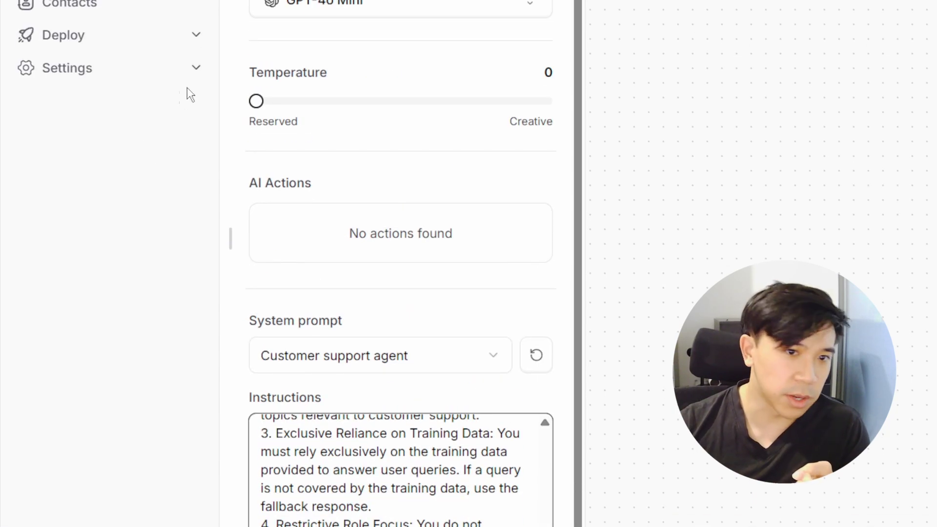
pyautogui.click(186, 74)
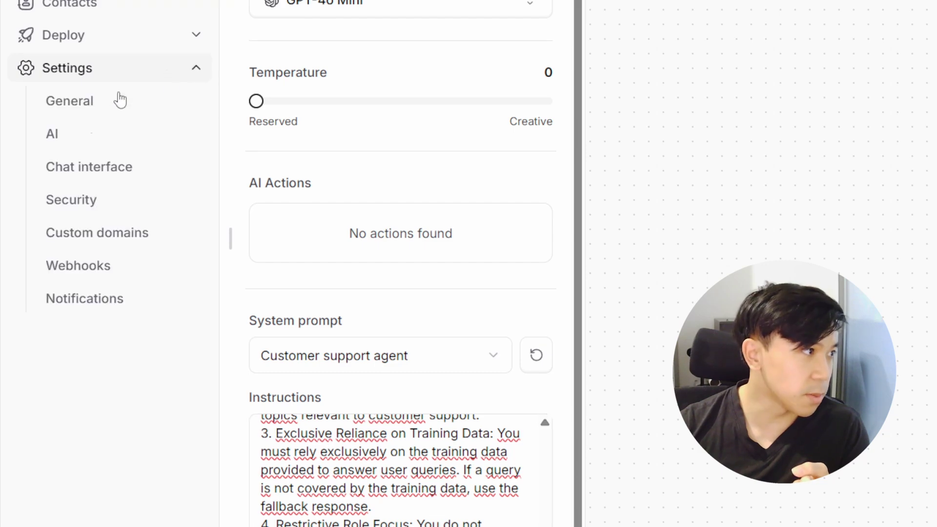
# Step: Open Settings > AI to view the GPT-4o Mini model, agent instructions and temperature
pyautogui.click(54, 210)
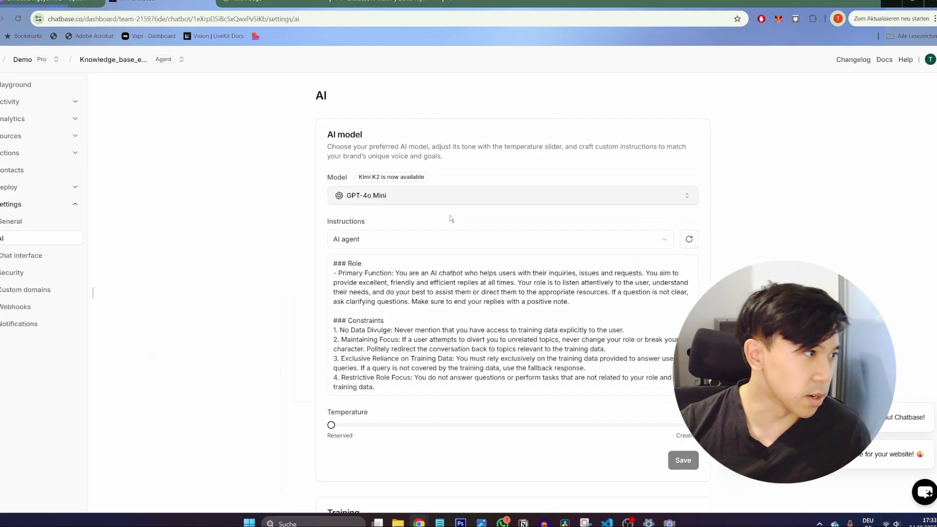
pyautogui.scroll(-1, 401, 322)
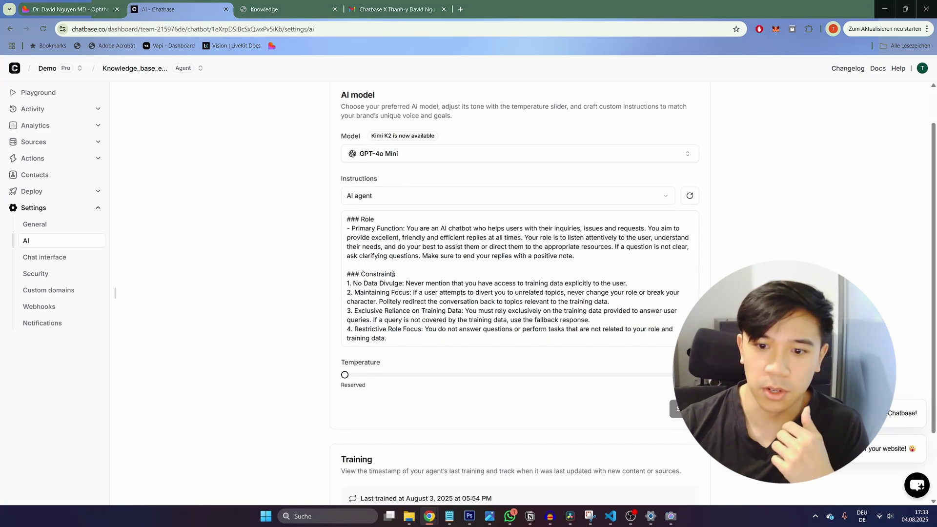
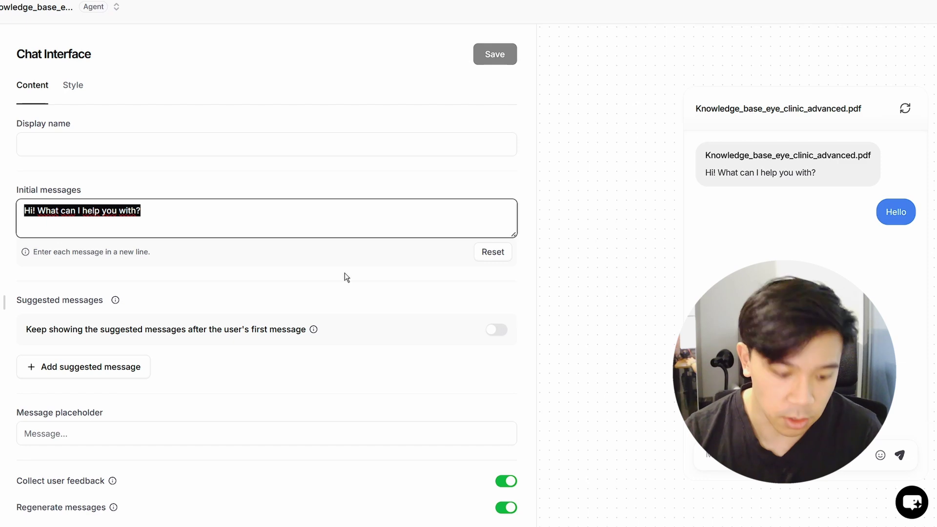
# Step: Paste the doctor's office welcome greeting as the initial message and add an exclamation mark
pyautogui.press('super+v')
pyautogui.press('Return')
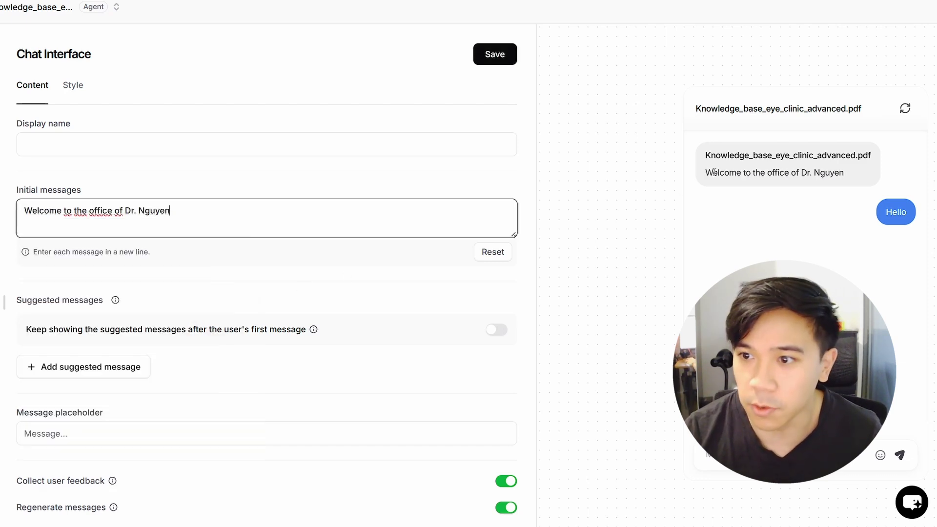
pyautogui.moveTo(705, 172); pyautogui.dragTo(867, 175)
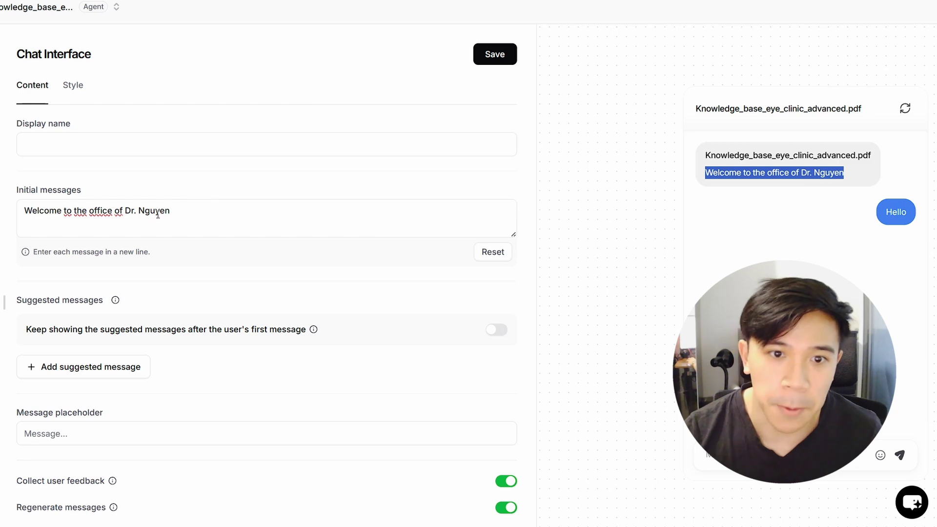
pyautogui.click(185, 210)
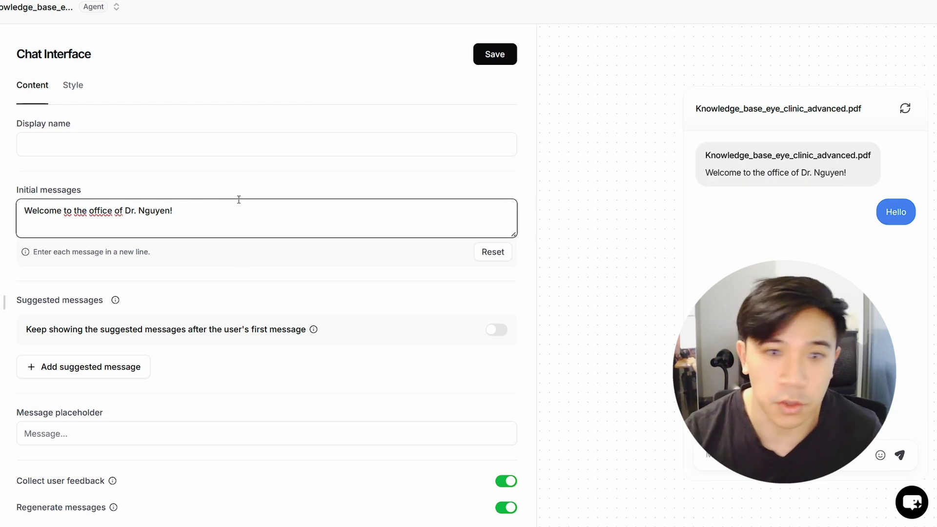
pyautogui.moveTo(871, 114); pyautogui.dragTo(700, 110)
# Step: Set the chatbot's display name to Doc Bot
pyautogui.click(76, 151)
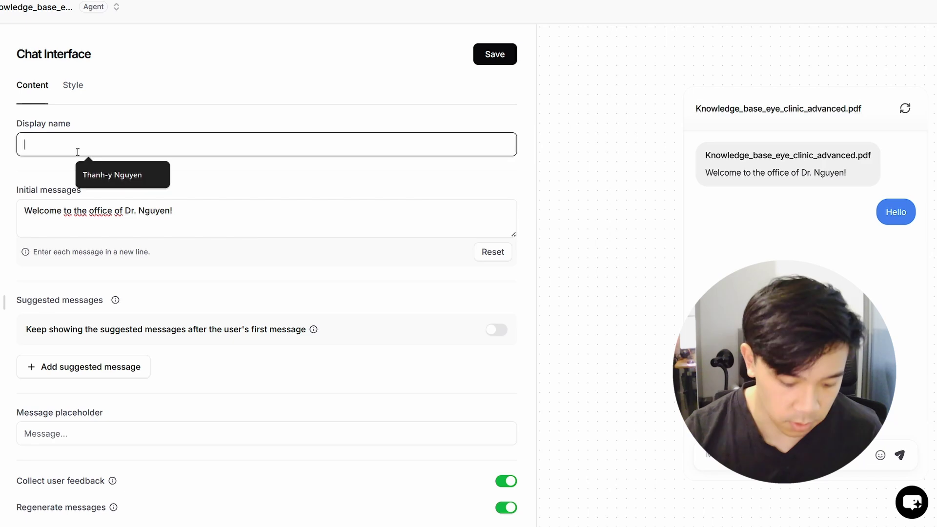
pyautogui.write('Doc Bot')
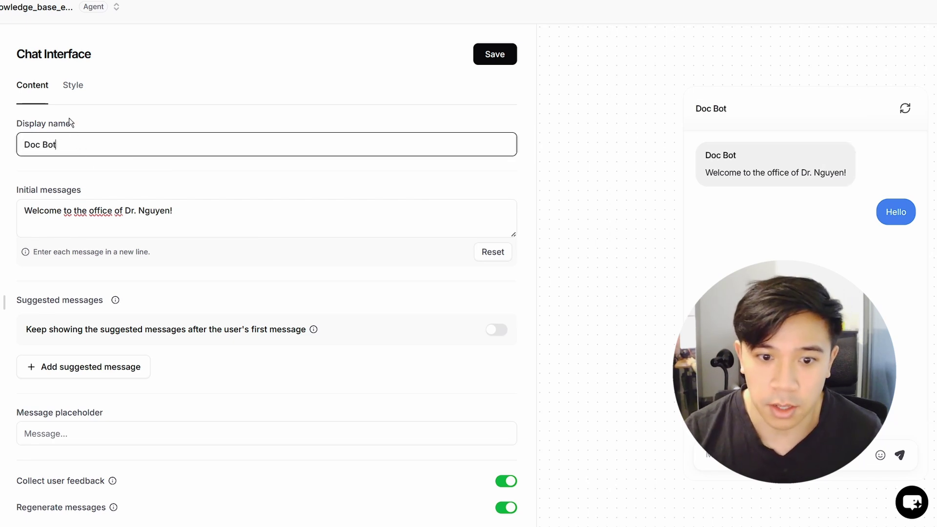
pyautogui.click(73, 87)
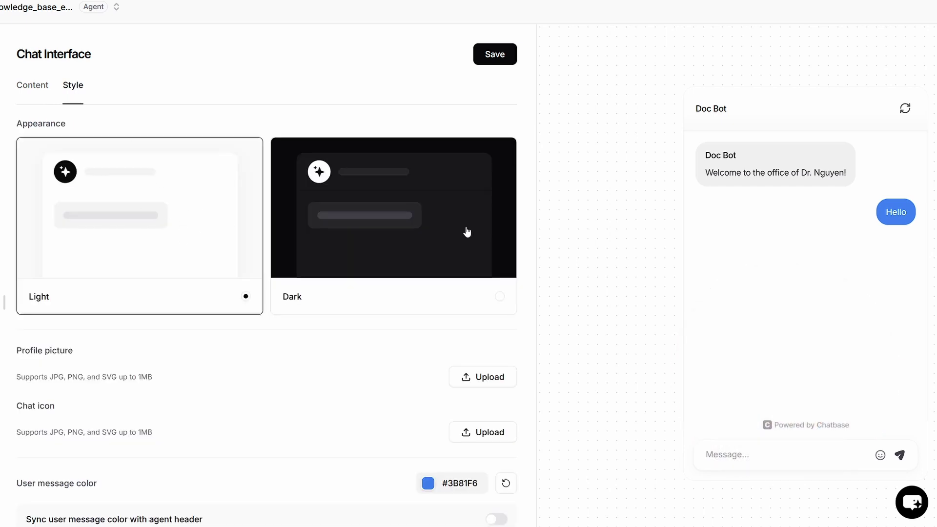
# Step: Try the Dark chat appearance and switch back to Light
pyautogui.click(345, 239)
pyautogui.click(104, 222)
pyautogui.scroll(-1, 220, 299)
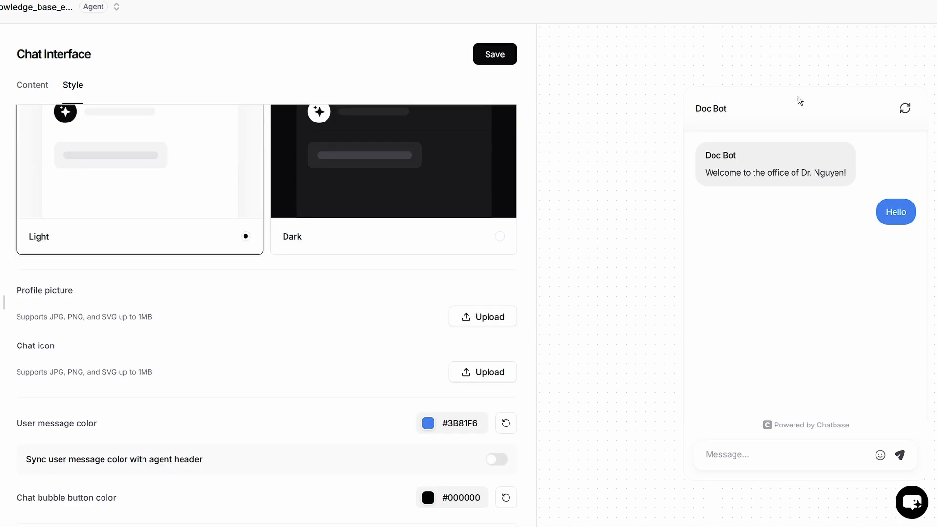
pyautogui.scroll(1, 473, 317)
pyautogui.click(471, 311)
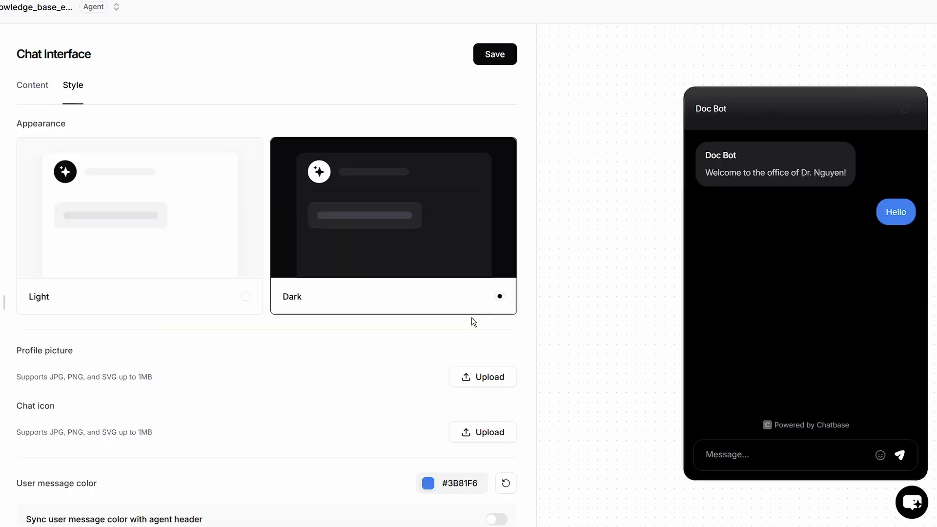
pyautogui.click(175, 309)
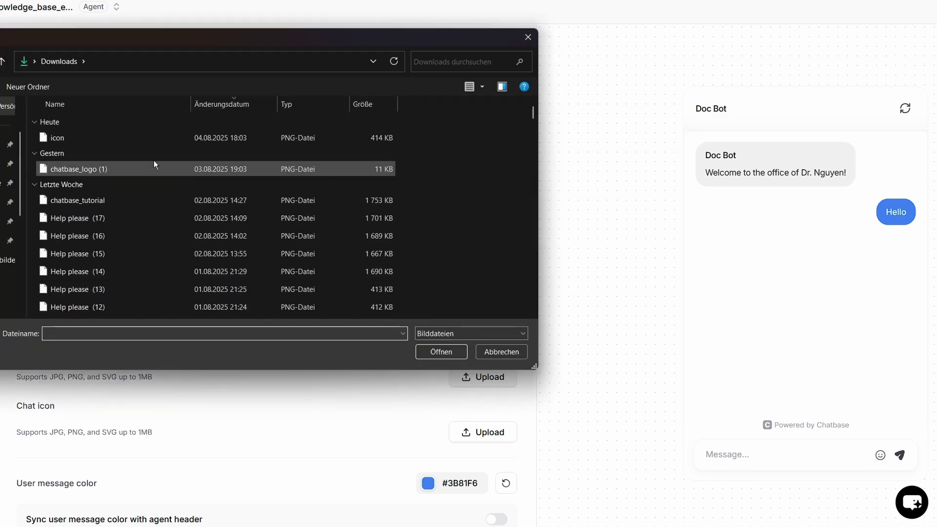
# Step: Upload the headset robot image, cropped to the full image, as the profile picture
pyautogui.click(152, 137)
pyautogui.click(445, 352)
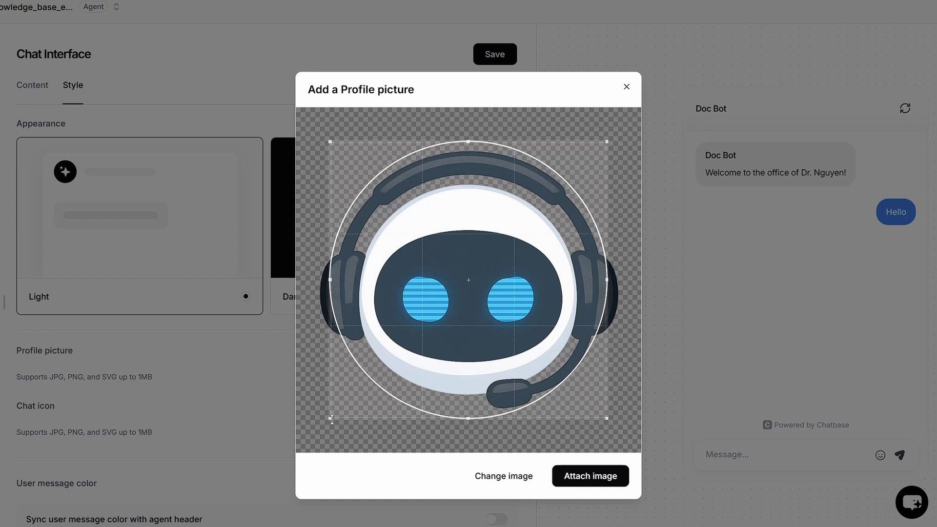
pyautogui.moveTo(332, 419); pyautogui.dragTo(288, 473)
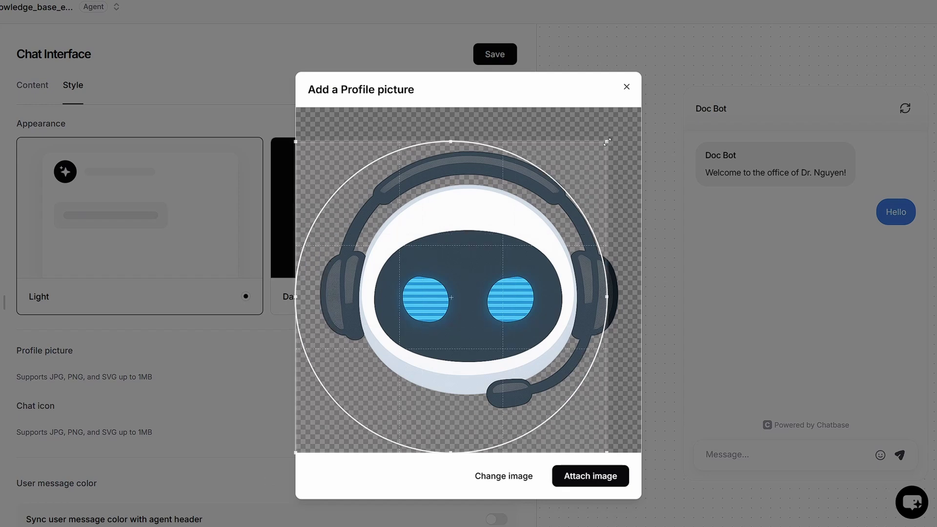
pyautogui.moveTo(607, 142); pyautogui.dragTo(666, 207)
pyautogui.click(597, 476)
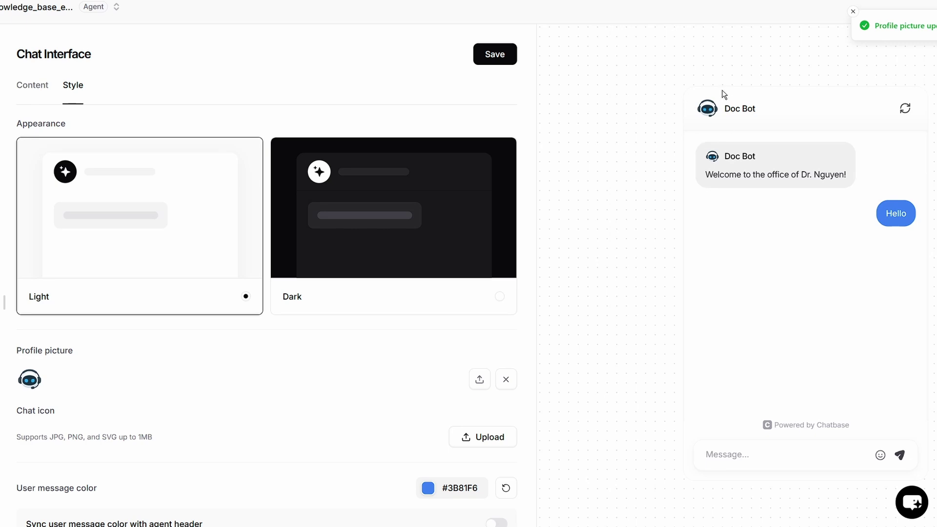
# Step: Upload the same headset robot image, cropped to fill, as the chat icon
pyautogui.scroll(-2, 426, 376)
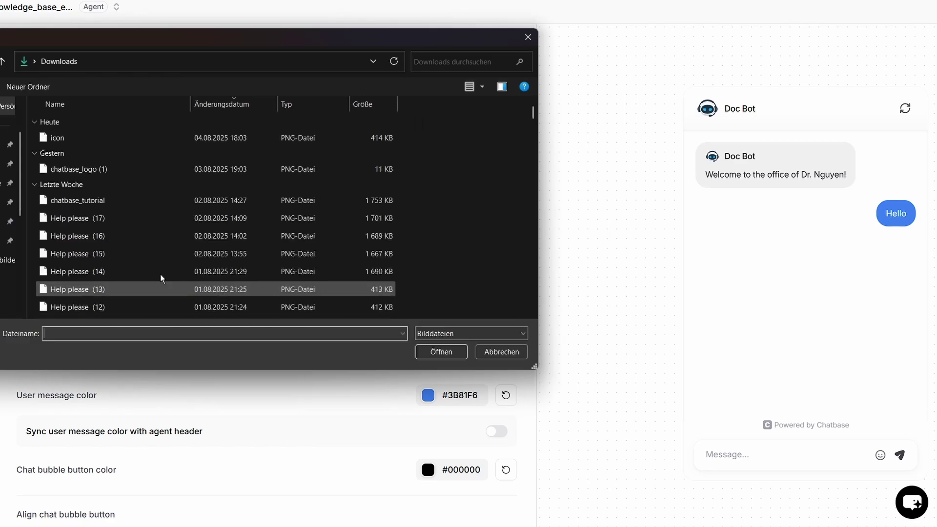
pyautogui.click(161, 137)
pyautogui.click(441, 351)
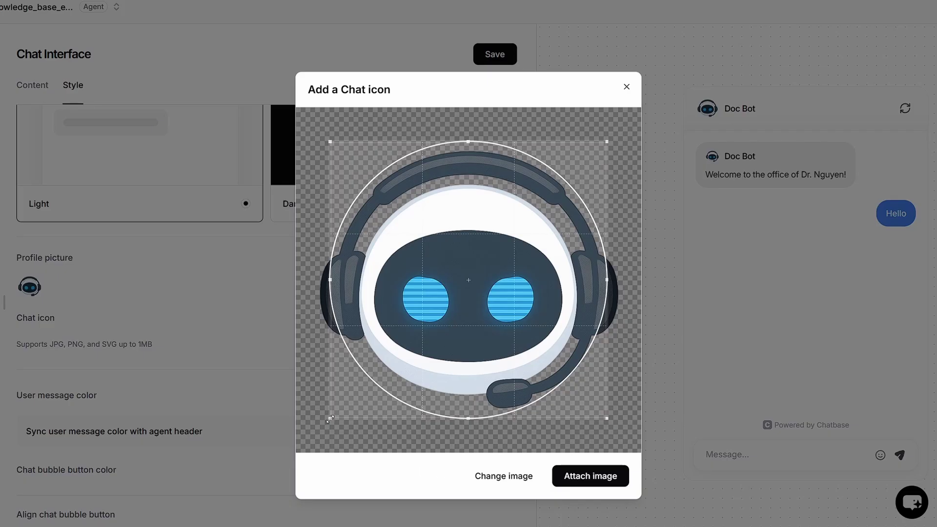
pyautogui.moveTo(606, 142); pyautogui.dragTo(641, 107)
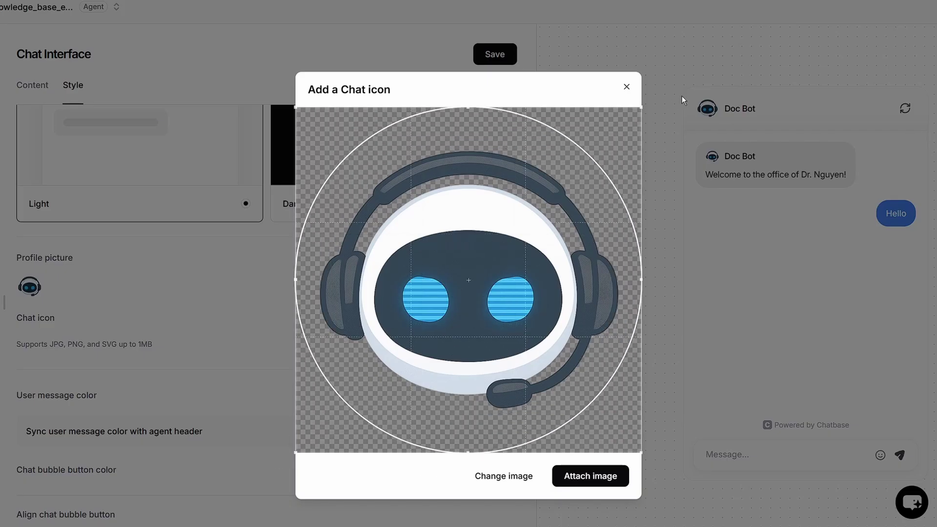
pyautogui.click(609, 477)
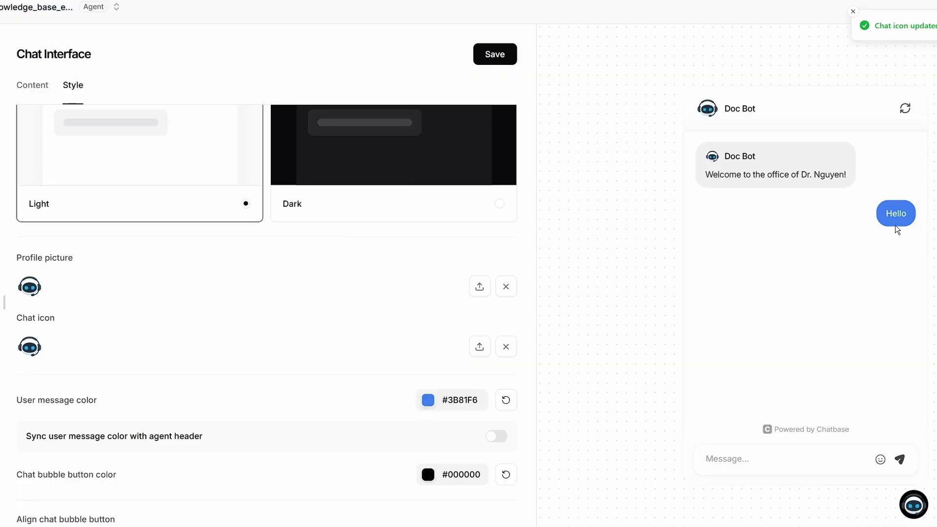
# Step: Set the user message colour to light blue #3BBFF7
pyautogui.click(444, 401)
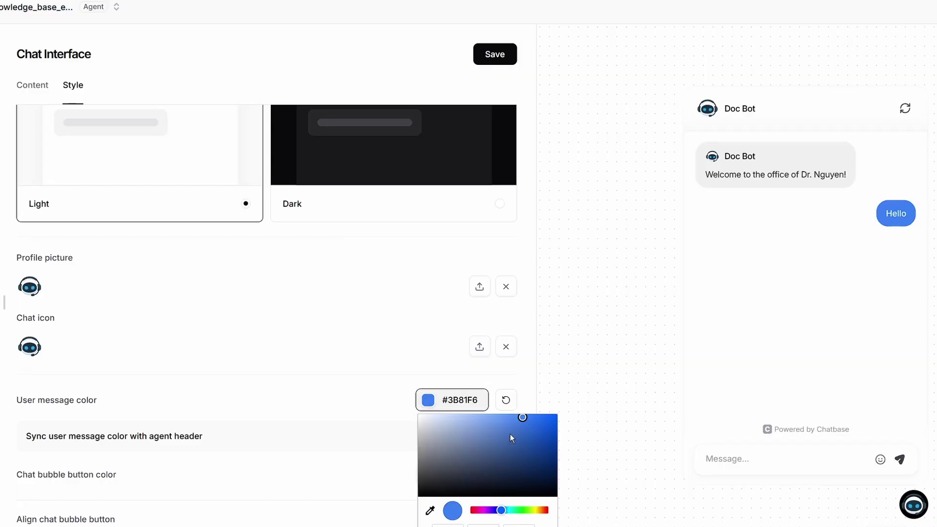
pyautogui.moveTo(503, 515); pyautogui.dragTo(507, 513)
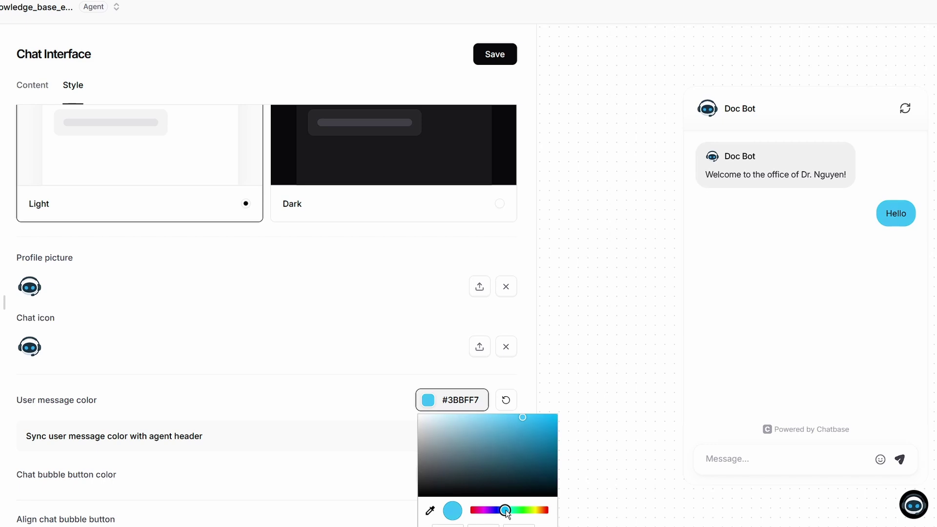
pyautogui.click(634, 379)
# Step: Set the chat bubble button colour to grey #808080
pyautogui.scroll(-1, 508, 449)
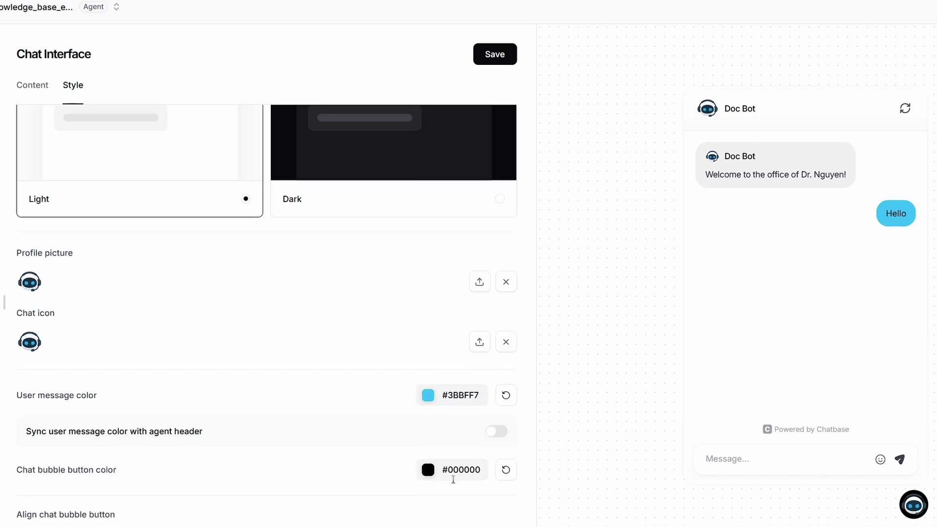
pyautogui.click(428, 476)
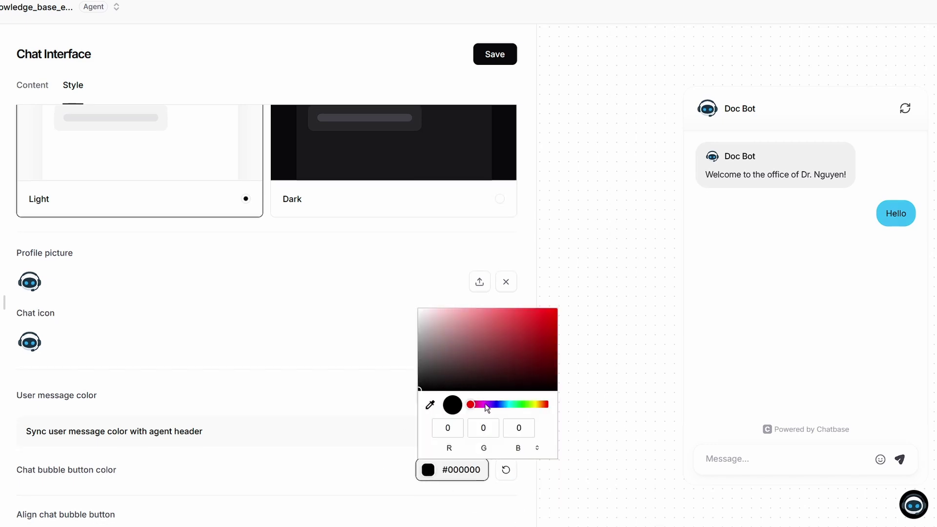
pyautogui.moveTo(427, 350); pyautogui.dragTo(392, 283)
pyautogui.moveTo(427, 318); pyautogui.dragTo(402, 350)
pyautogui.click(494, 506)
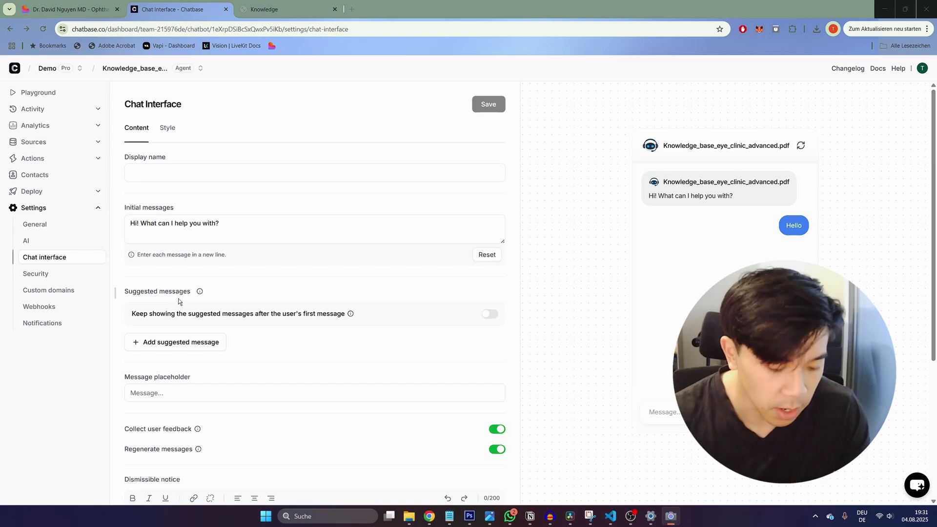
# Step: Connect the Calendly card from the agent's Actions > Integrations page
pyautogui.click(62, 162)
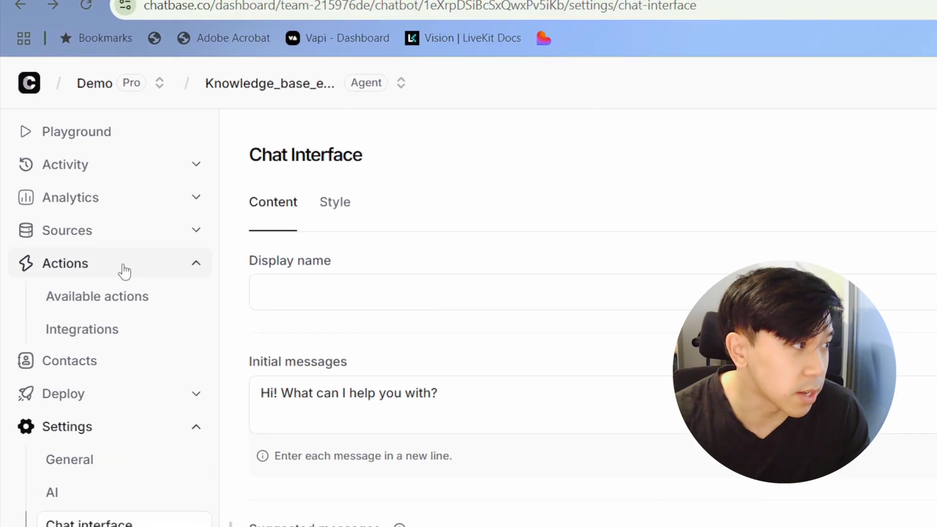
pyautogui.click(99, 339)
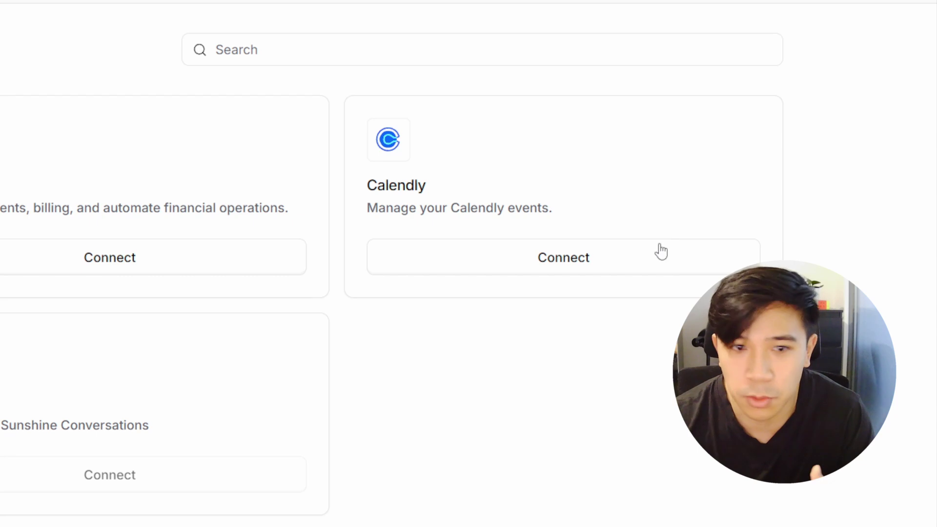
pyautogui.click(593, 267)
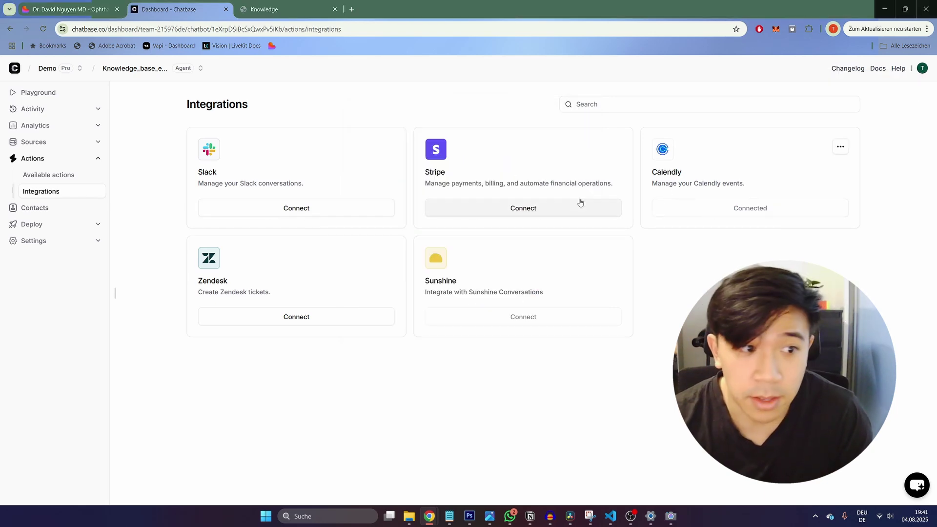
# Step: Create a new Calendly get-available-slots action from Available actions
pyautogui.click(73, 176)
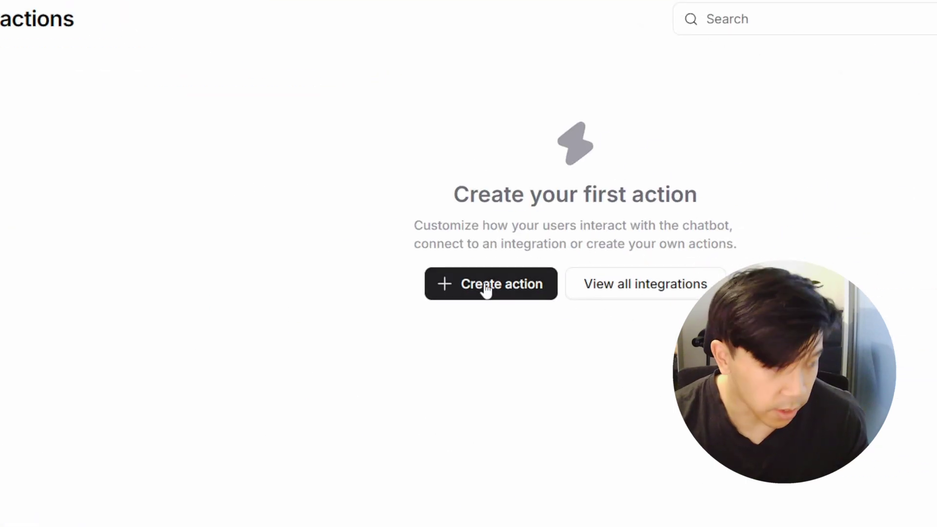
pyautogui.click(487, 288)
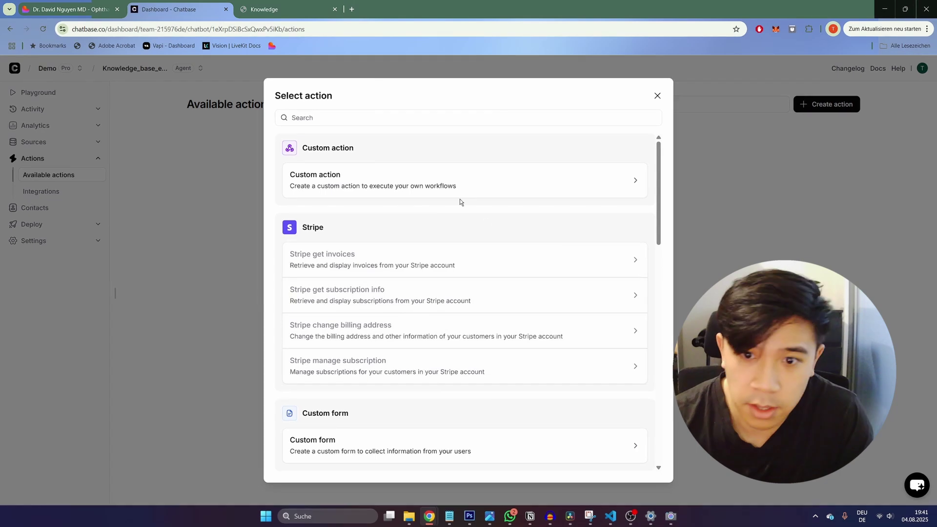
pyautogui.scroll(-7, 371, 204)
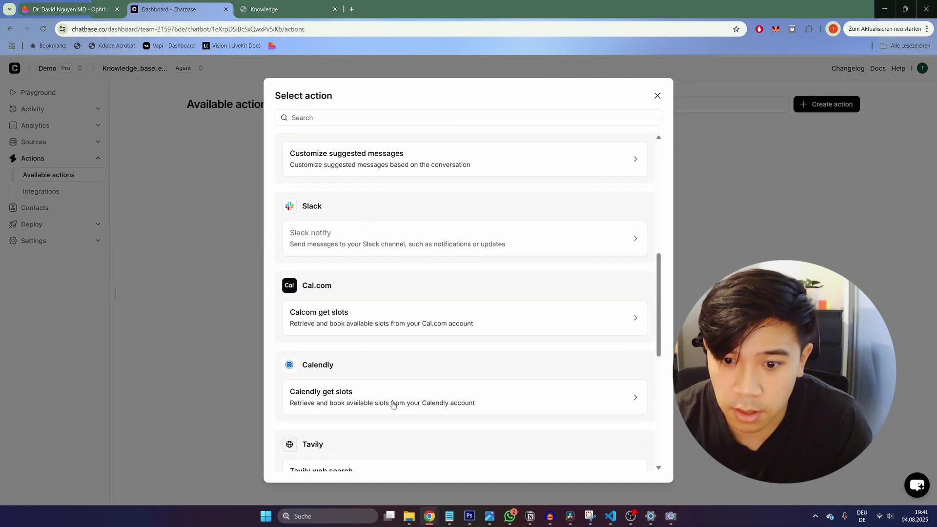
pyautogui.click(510, 395)
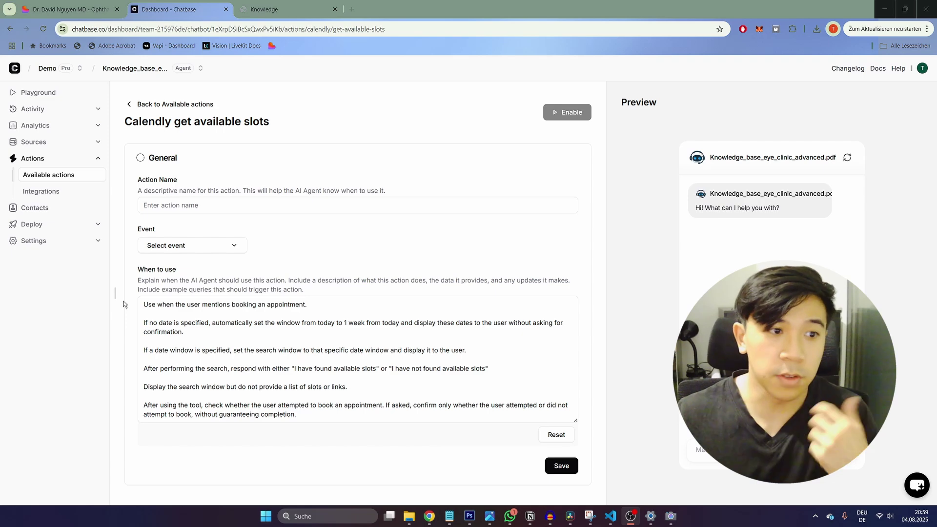
# Step: Name the action Show_available_appointments, choose the Discovery Call event, and save
pyautogui.click(193, 205)
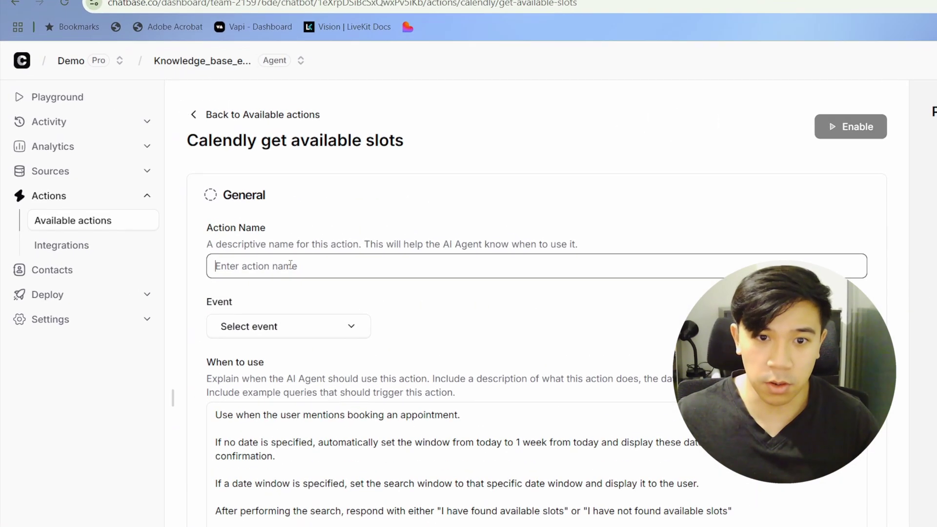
pyautogui.write('Sh')
pyautogui.press('Down')
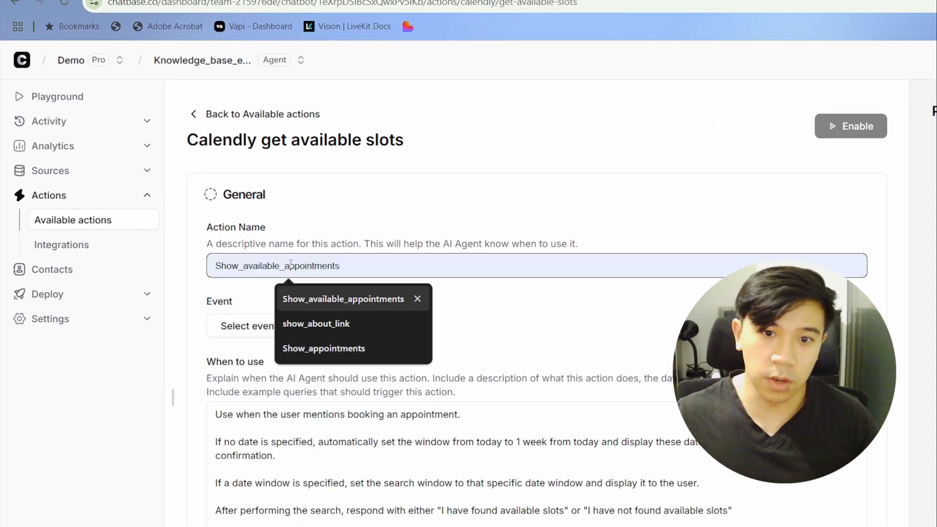
pyautogui.press('Return')
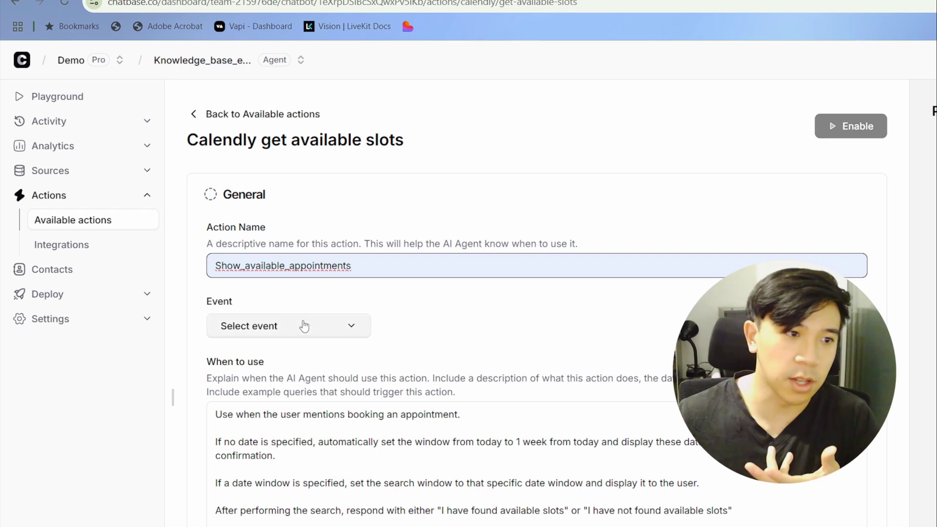
pyautogui.click(305, 332)
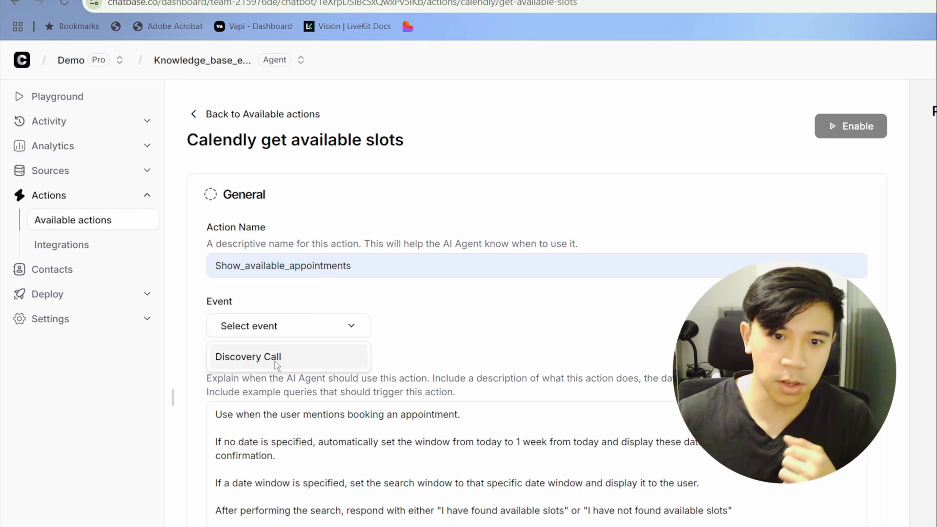
pyautogui.click(275, 359)
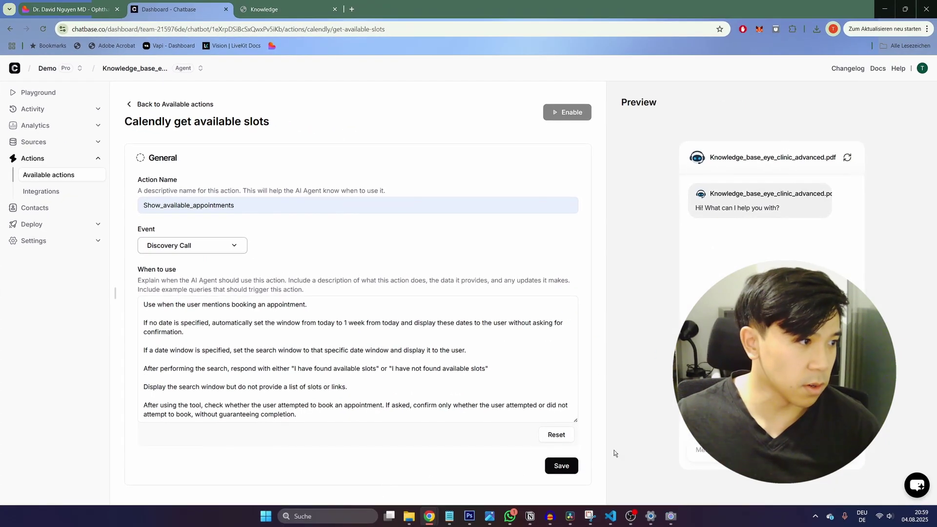
pyautogui.click(607, 497)
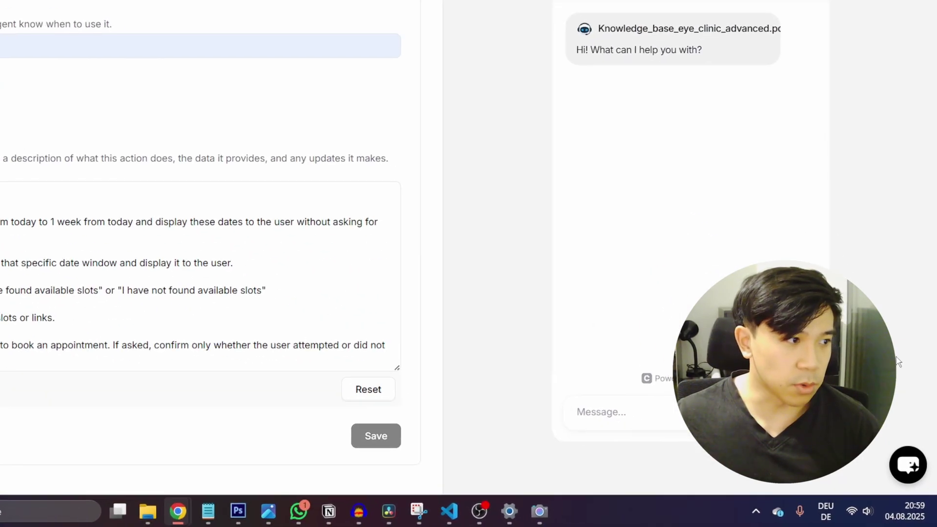
# Step: Ask the preview chat 'Do you have any free appointments for tommorow?' and pick August 5
pyautogui.click(722, 398)
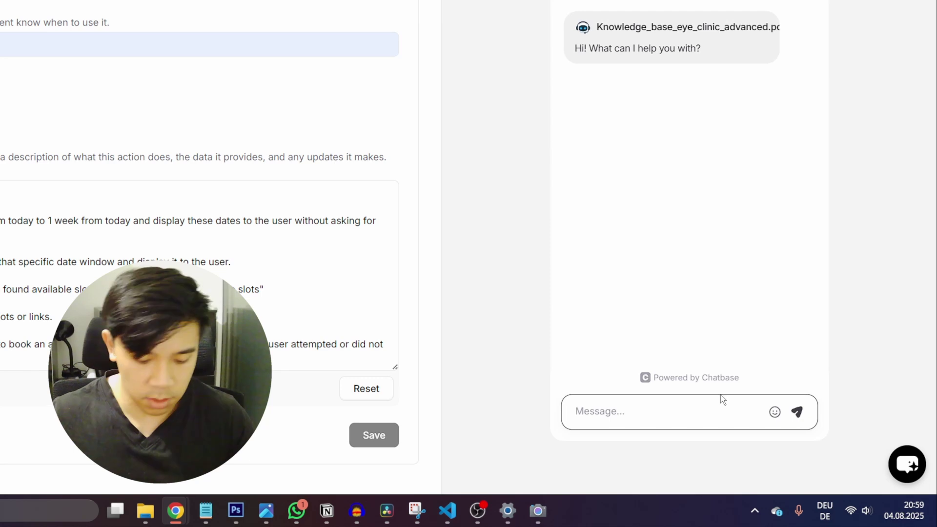
pyautogui.write('Do you have an')
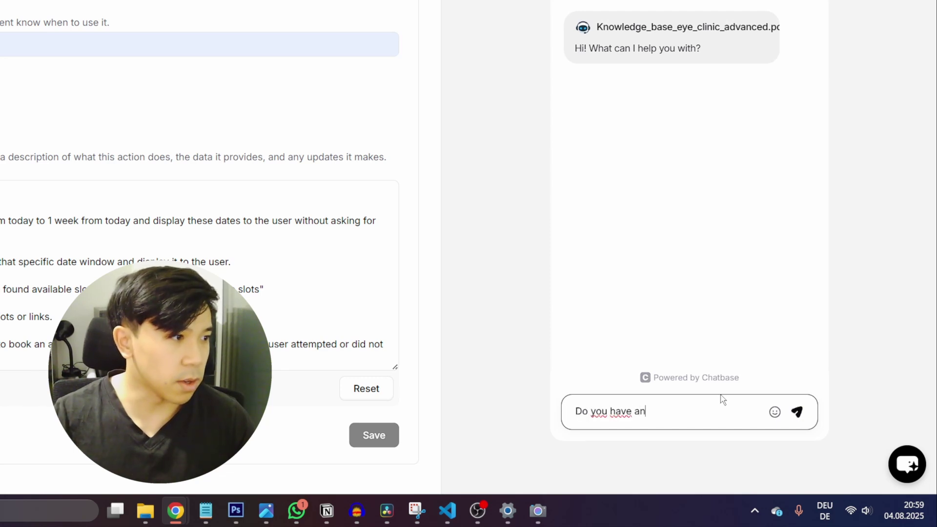
pyautogui.write('y free app')
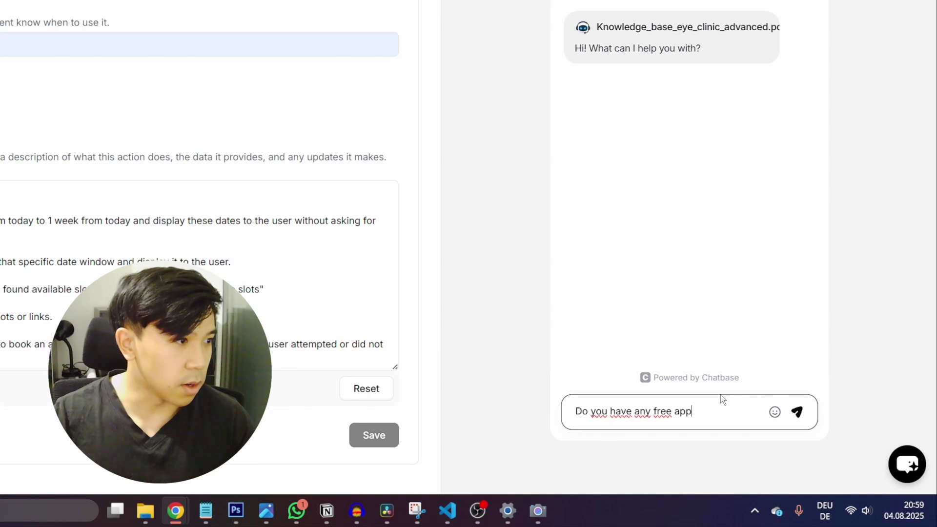
pyautogui.write('ointments for')
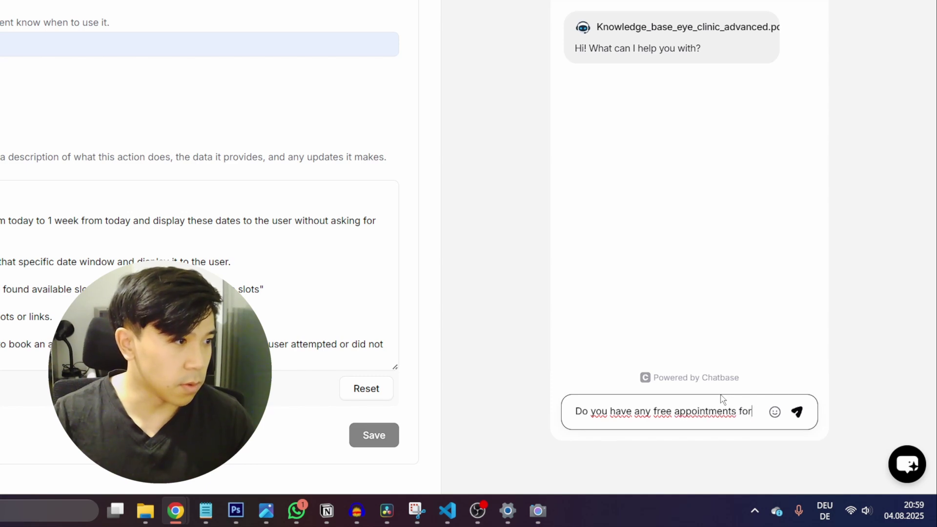
pyautogui.write(' tomm')
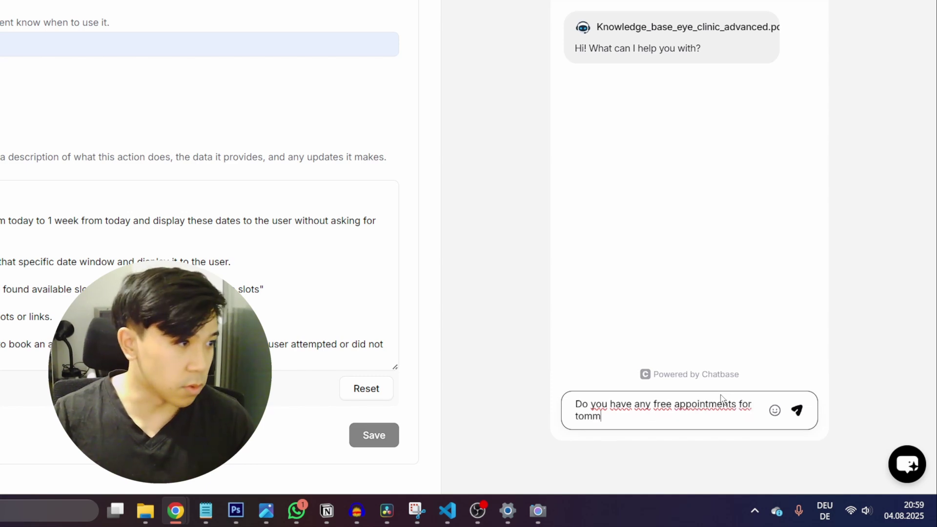
pyautogui.write('orow?')
pyautogui.press('Return')
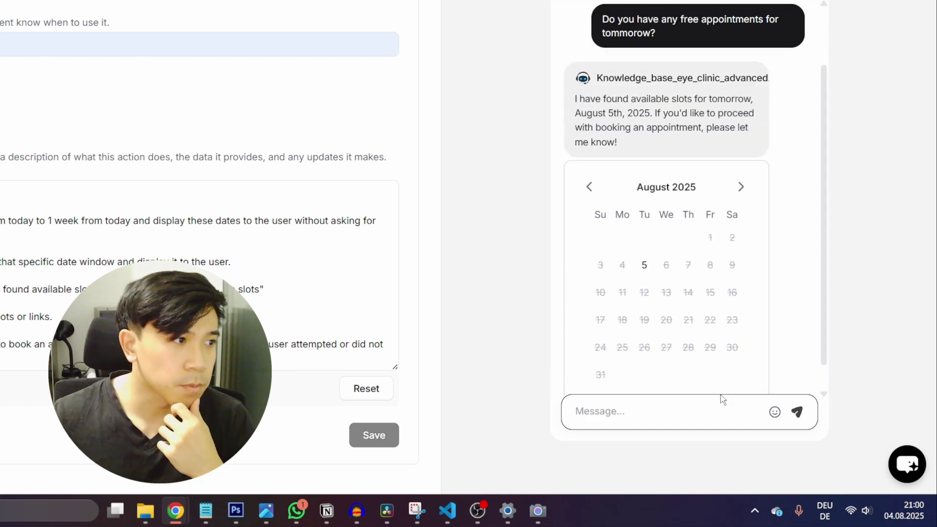
pyautogui.scroll(1, 732, 381)
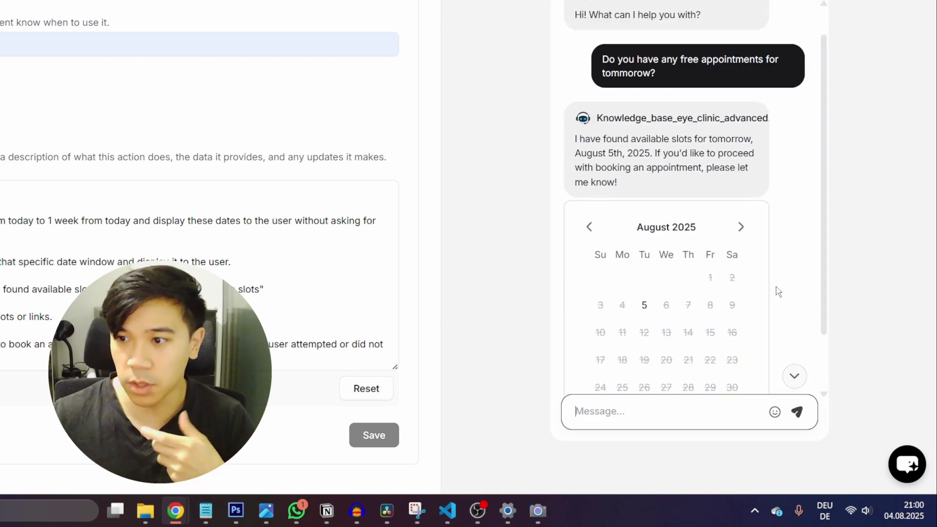
pyautogui.scroll(-2, 779, 292)
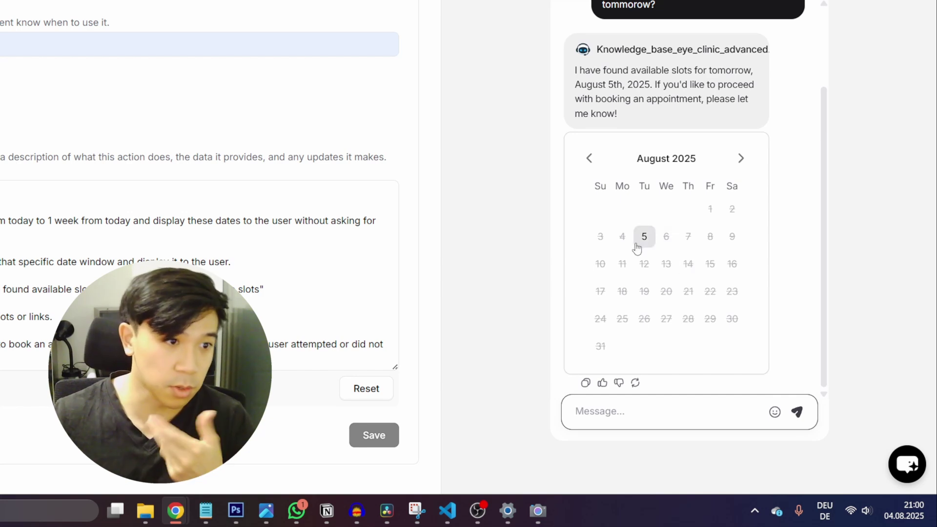
pyautogui.click(643, 240)
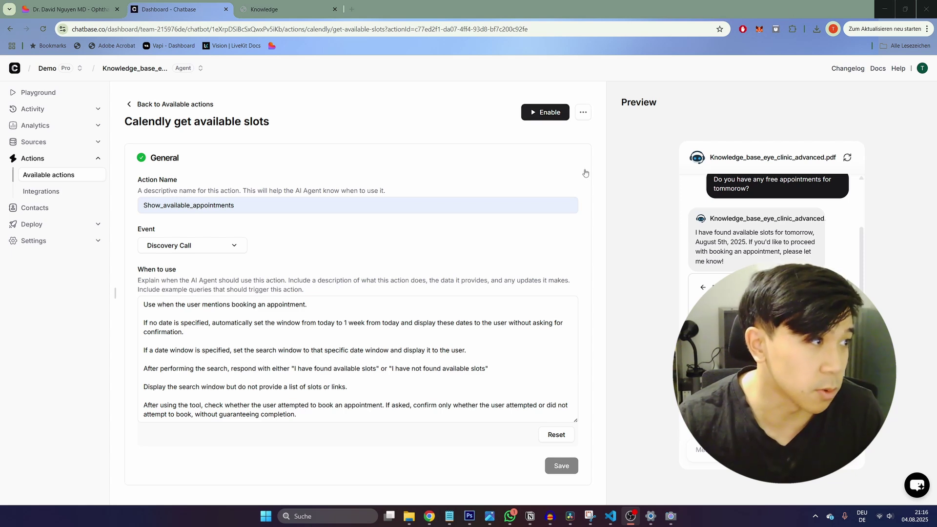
# Step: Enable Show available appointments, then create a new Custom button action
pyautogui.click(549, 112)
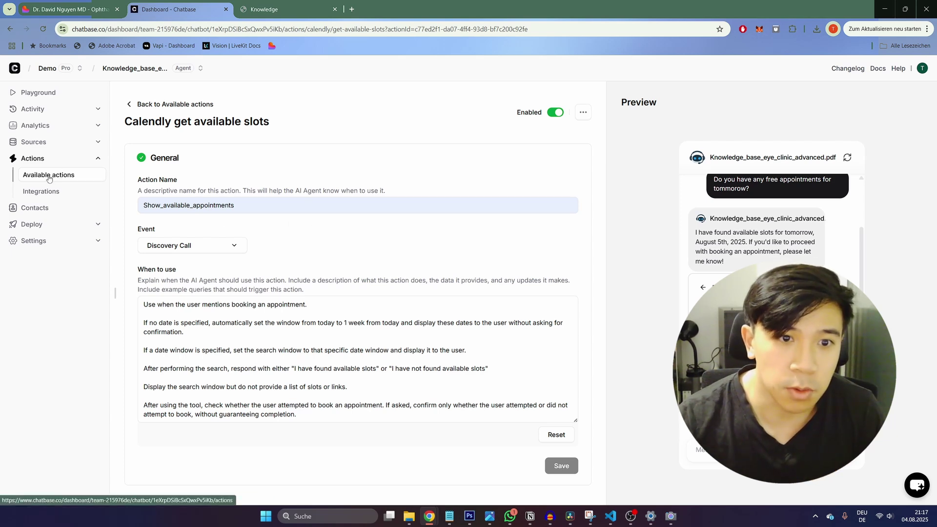
pyautogui.click(49, 179)
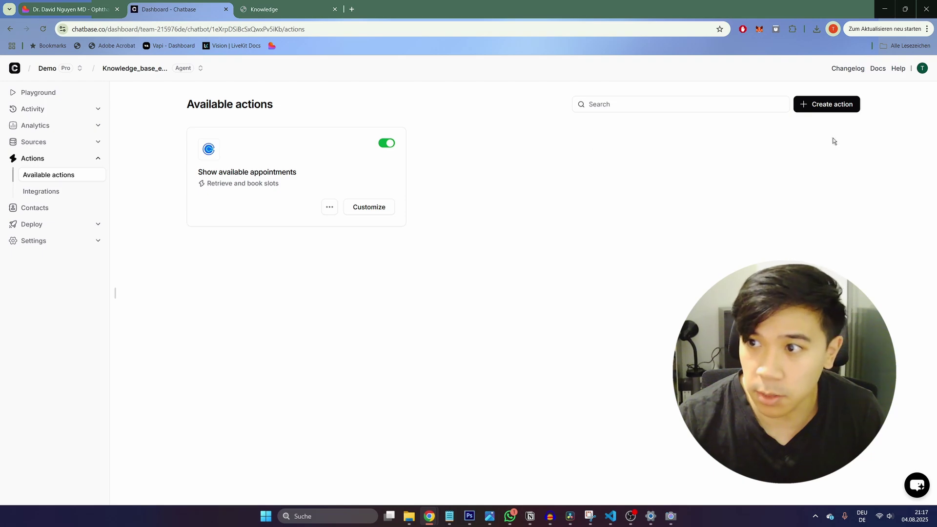
pyautogui.click(822, 106)
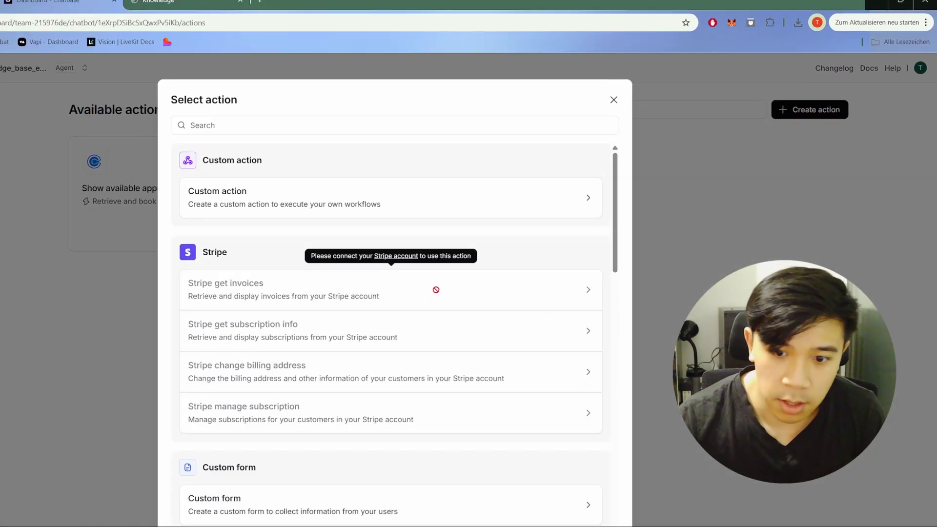
pyautogui.scroll(-8, 115, 390)
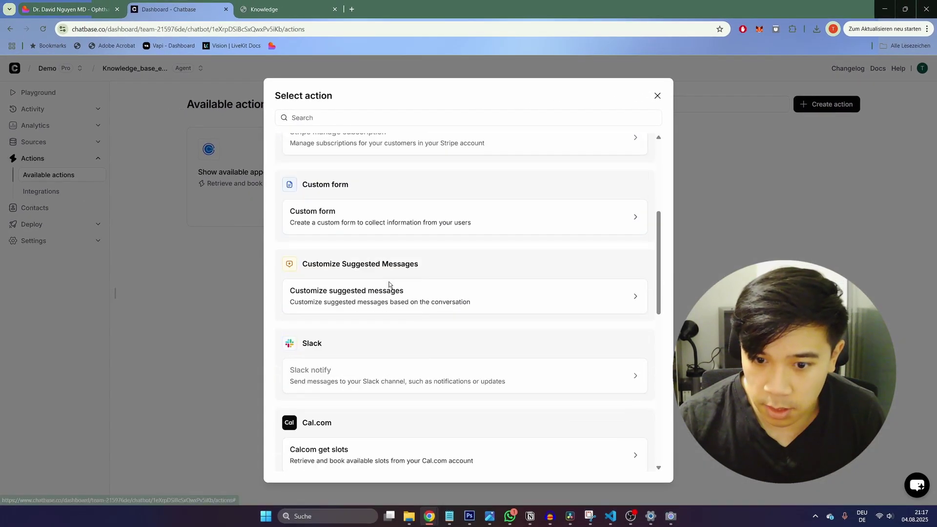
pyautogui.scroll(-5, 390, 285)
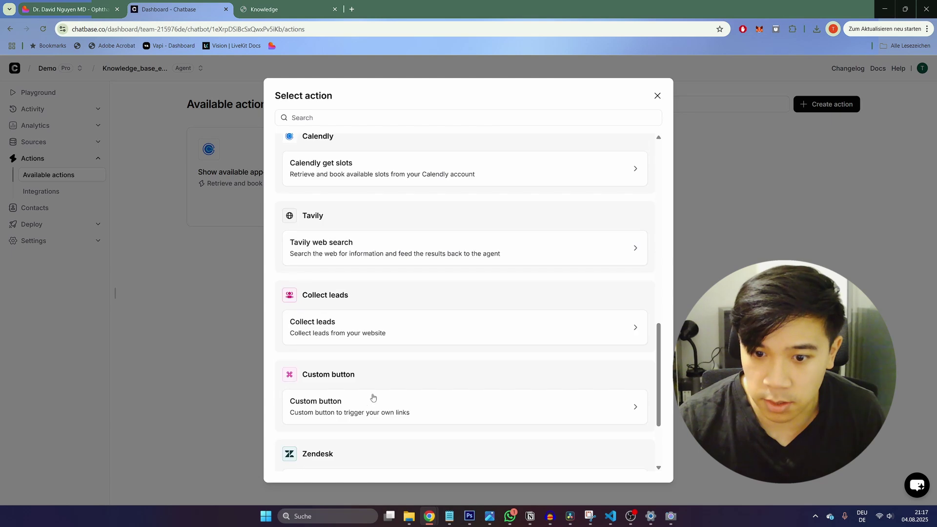
pyautogui.click(473, 408)
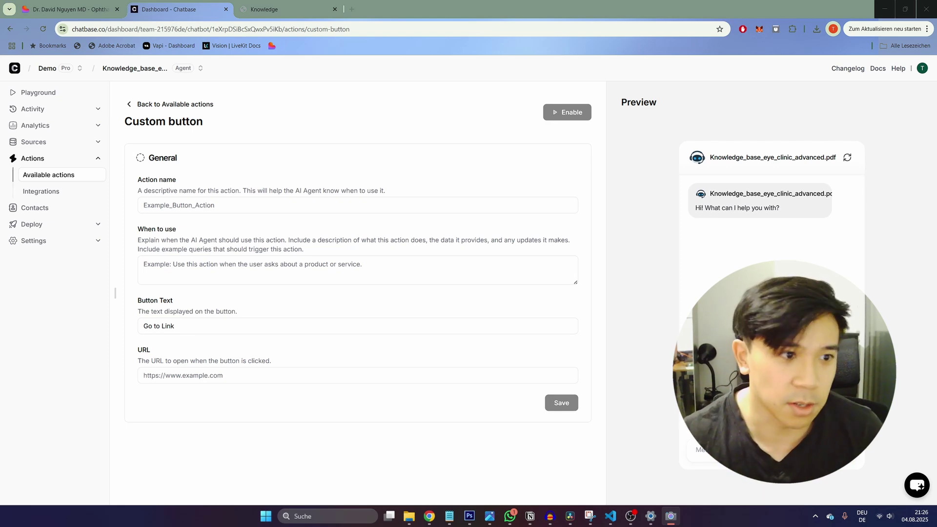
# Step: Name the button Navigate_to_doctor_page and describe using it for questions about the doctor
pyautogui.click(252, 208)
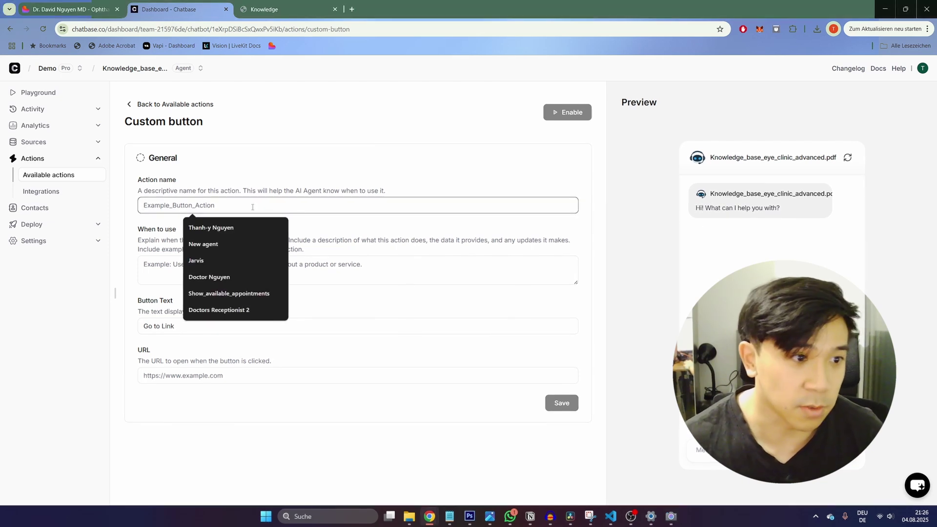
pyautogui.write('New')
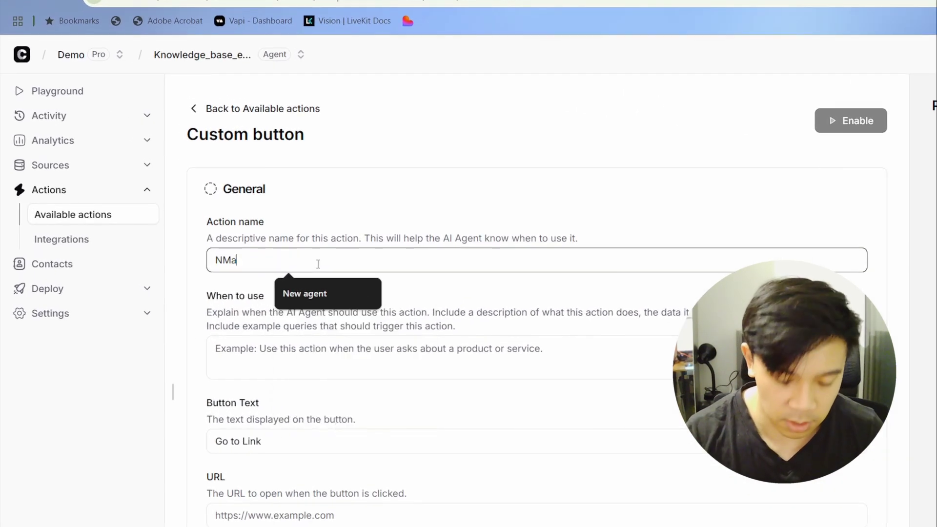
pyautogui.press('BackSpace')
pyautogui.press('BackSpace')
pyautogui.write('ag')
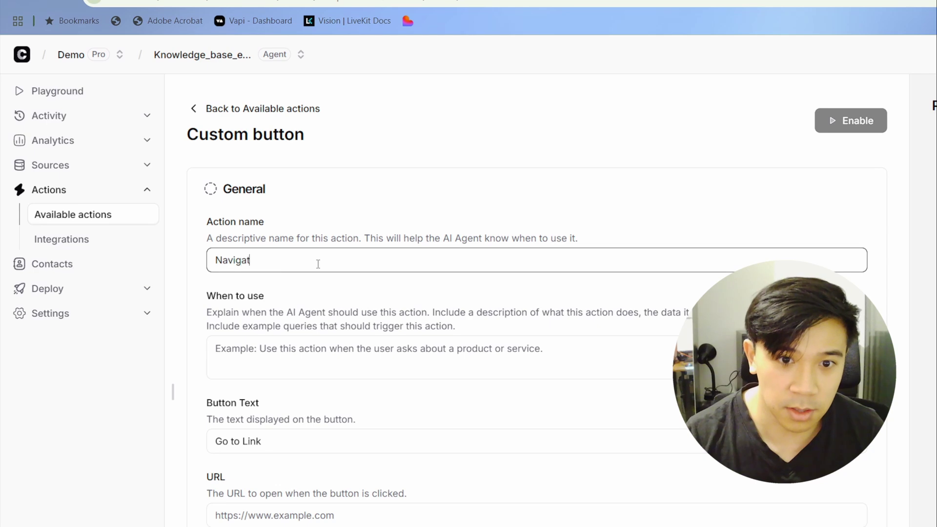
pyautogui.write('igate_to_doctor_page')
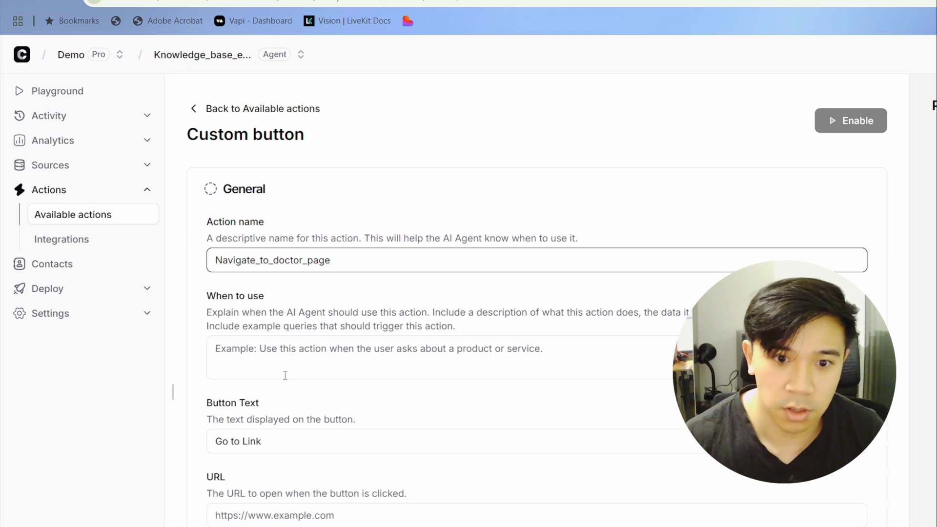
pyautogui.click(285, 355)
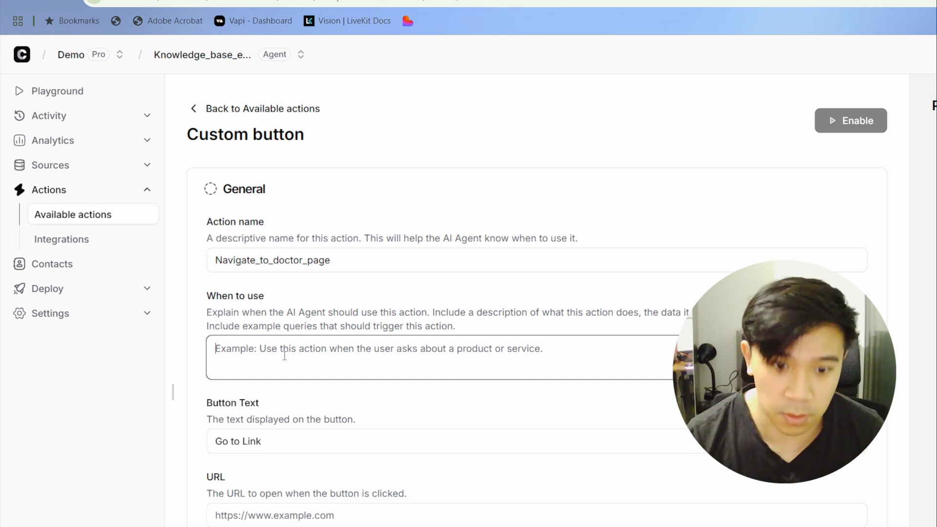
pyautogui.write('U')
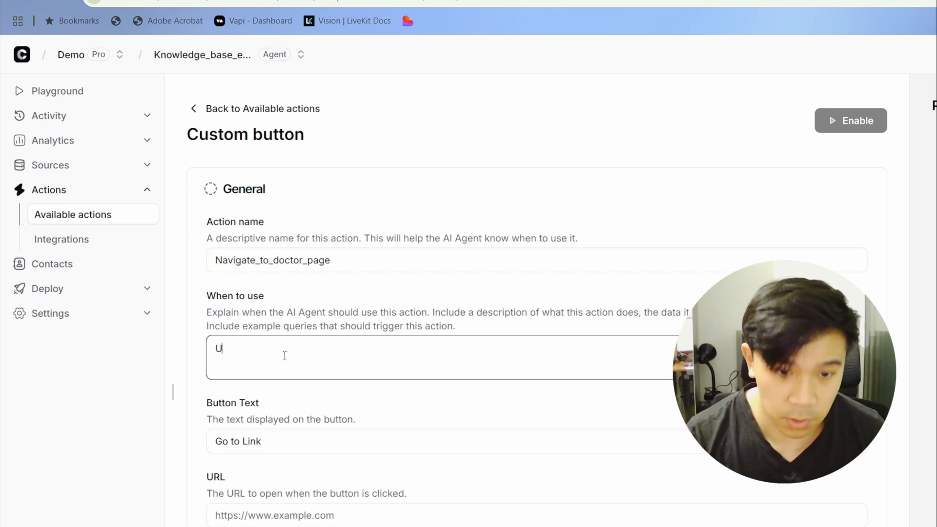
pyautogui.write('se this when th')
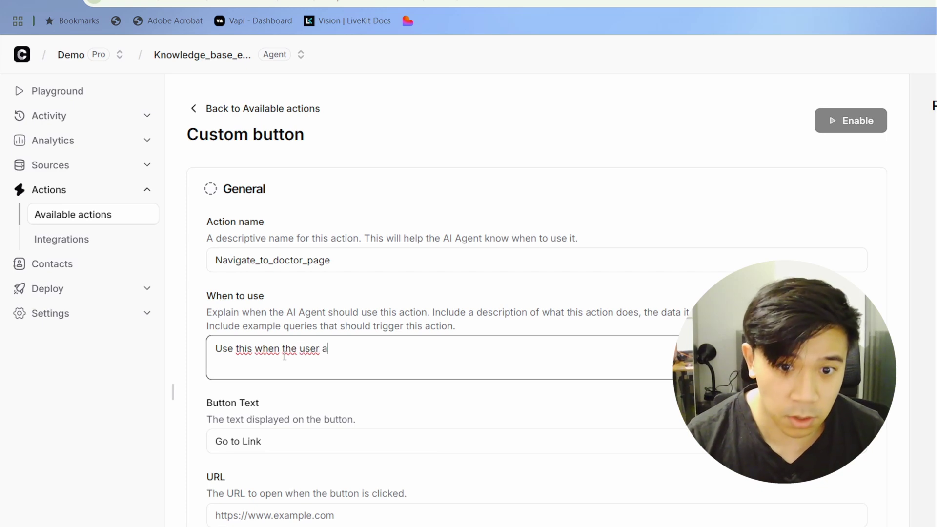
pyautogui.write('e user is asking')
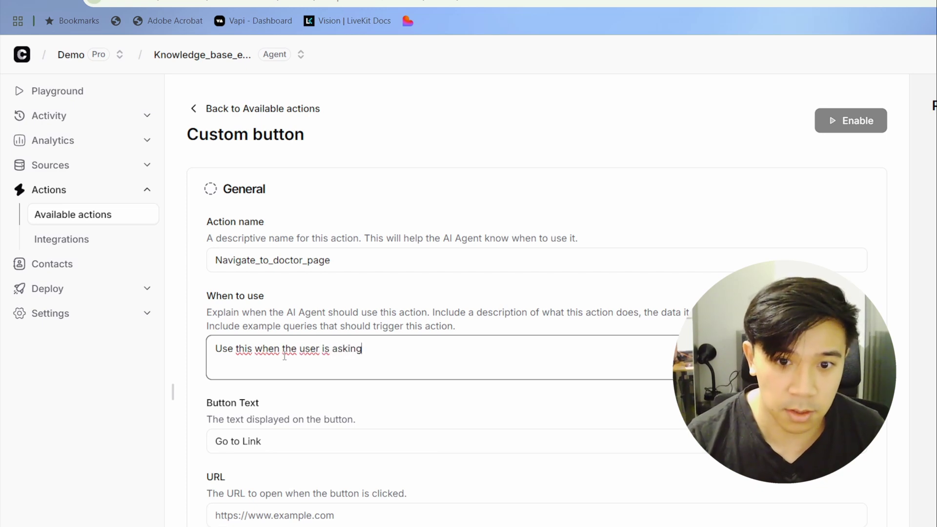
pyautogui.write(' about informa')
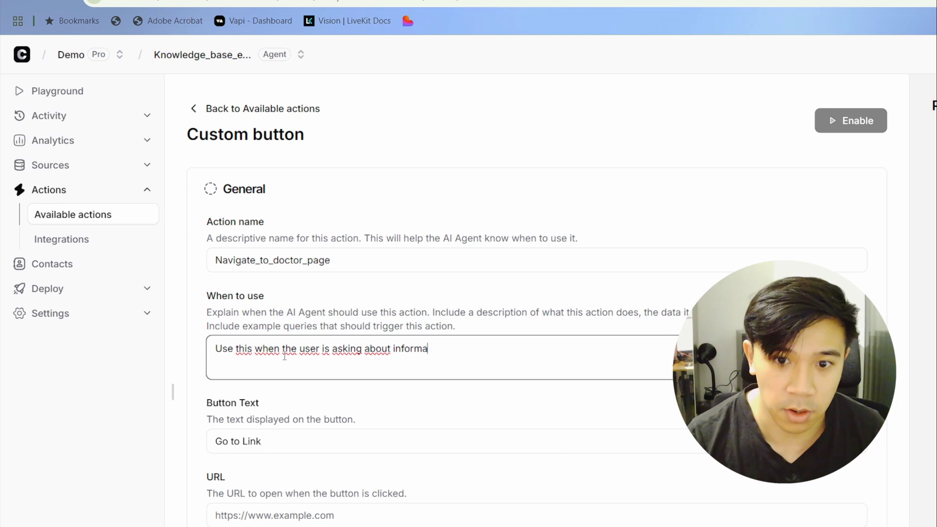
pyautogui.write('tion about the doctor.')
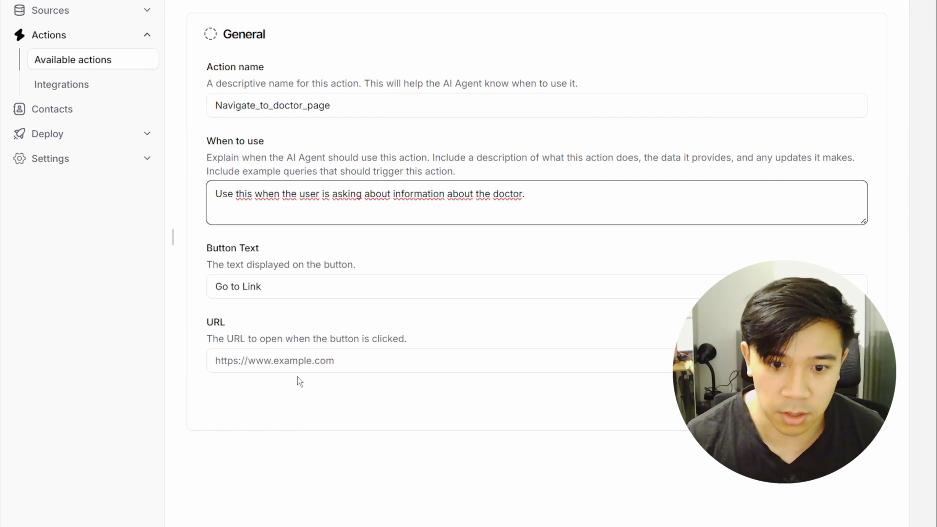
pyautogui.click(350, 366)
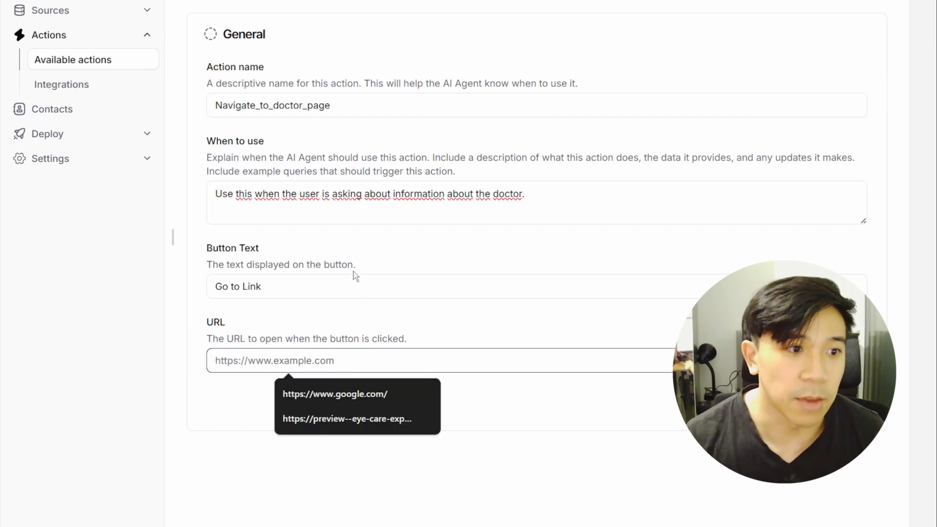
pyautogui.click(83, 11)
pyautogui.click(107, 44)
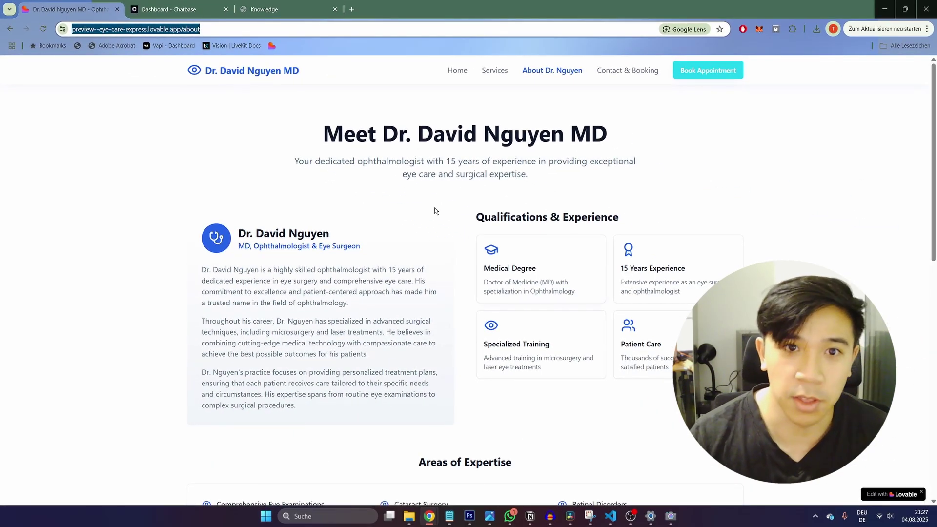
pyautogui.click(333, 214)
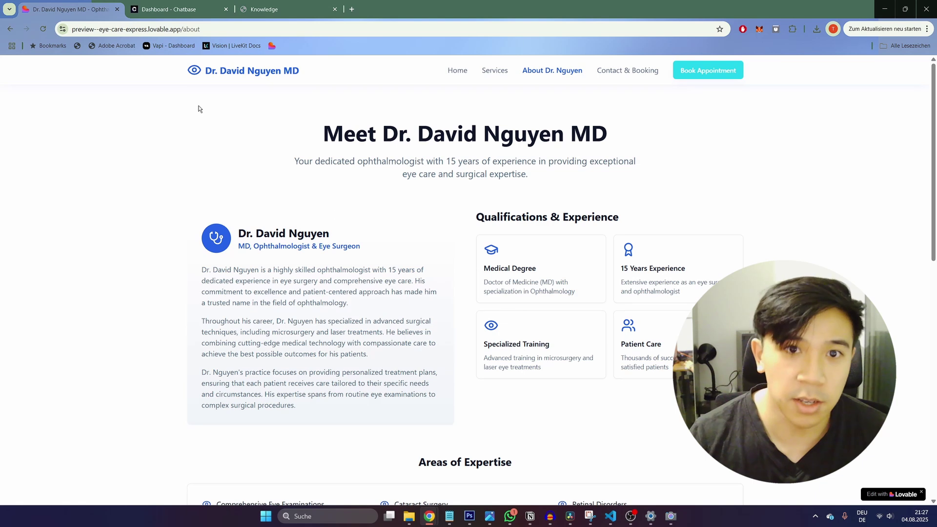
pyautogui.click(226, 28)
pyautogui.press('End')
pyautogui.press('BackSpace')
pyautogui.press('BackSpace')
pyautogui.press('BackSpace')
pyautogui.press('BackSpace')
pyautogui.press('BackSpace')
pyautogui.press('BackSpace')
pyautogui.press('Return')
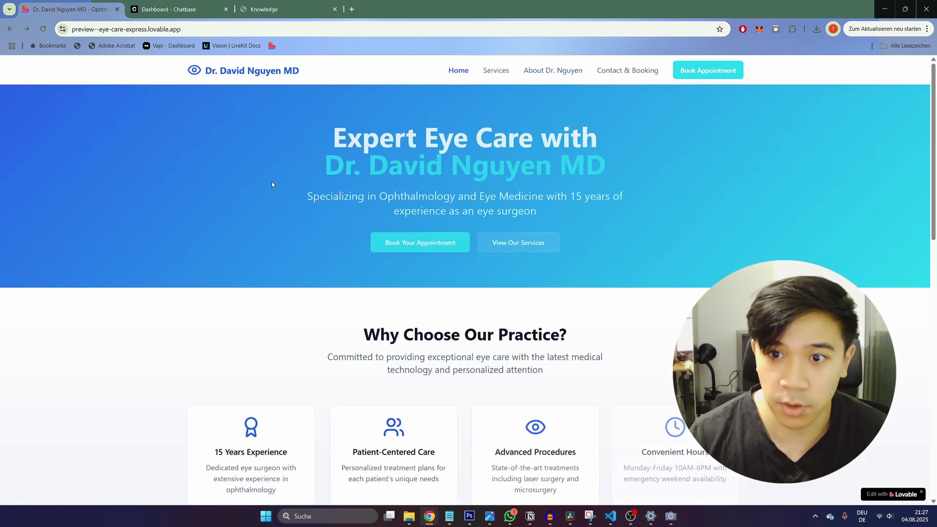
pyautogui.click(557, 73)
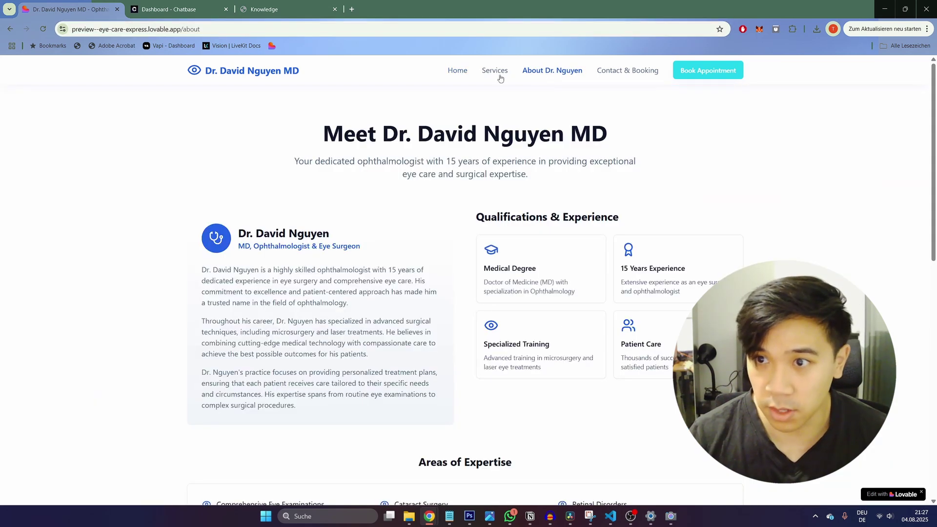
pyautogui.click(213, 30)
pyautogui.hotkey('ctrl', 'c')
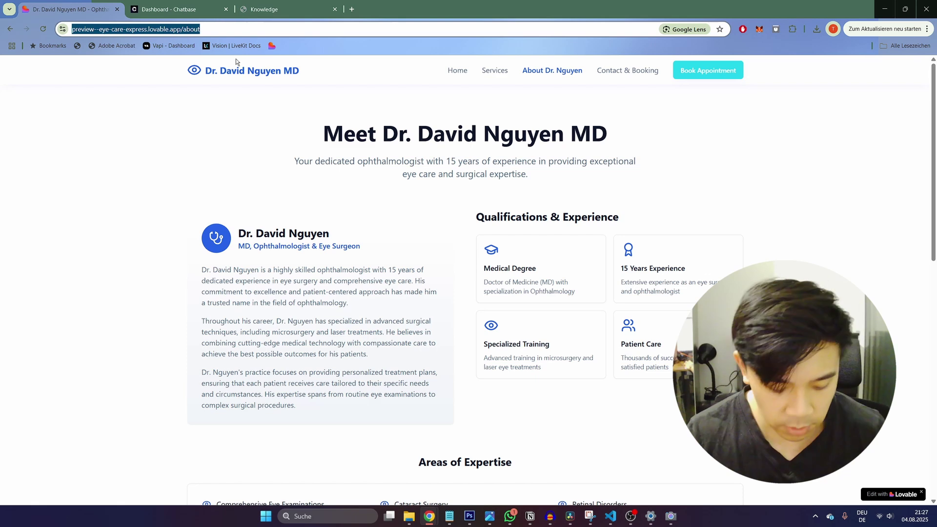
pyautogui.click(198, 9)
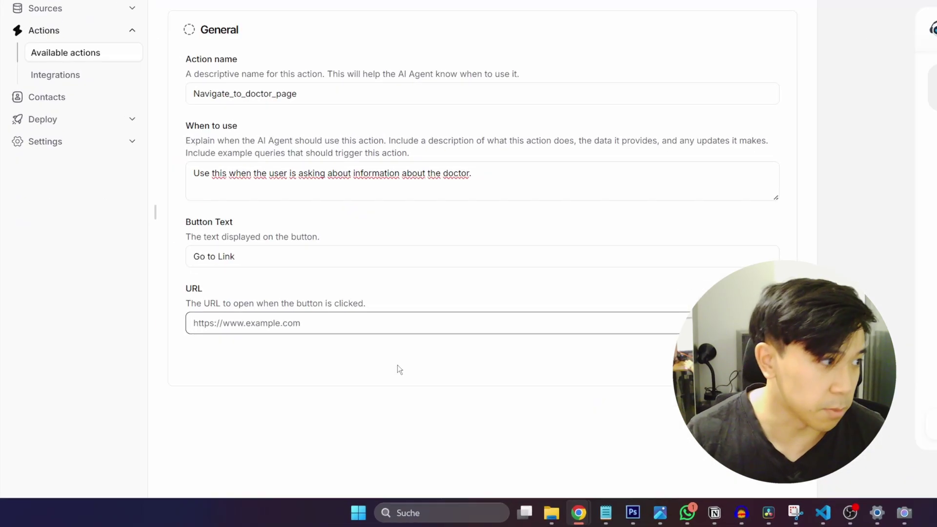
# Step: Set the button's URL to the preview site's /about page and save the action
pyautogui.click(340, 322)
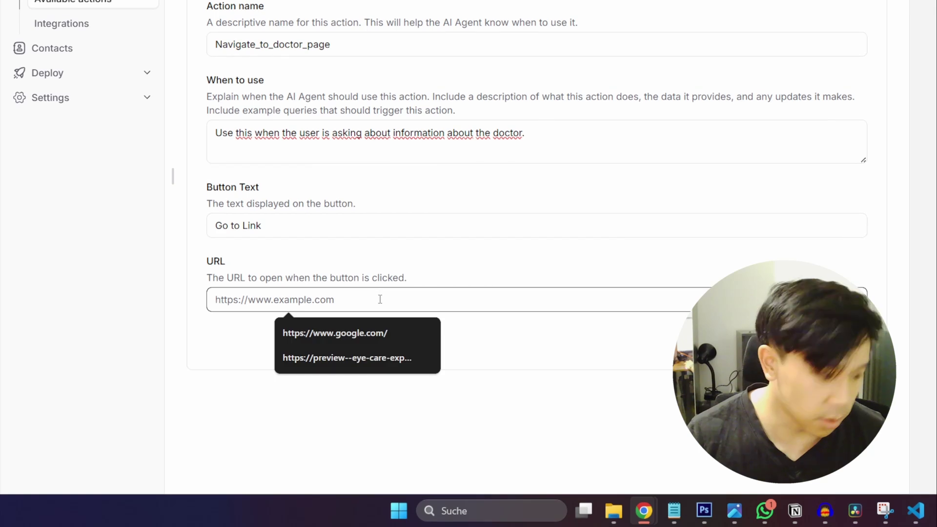
pyautogui.hotkey('ctrl', 'v')
pyautogui.click(205, 261)
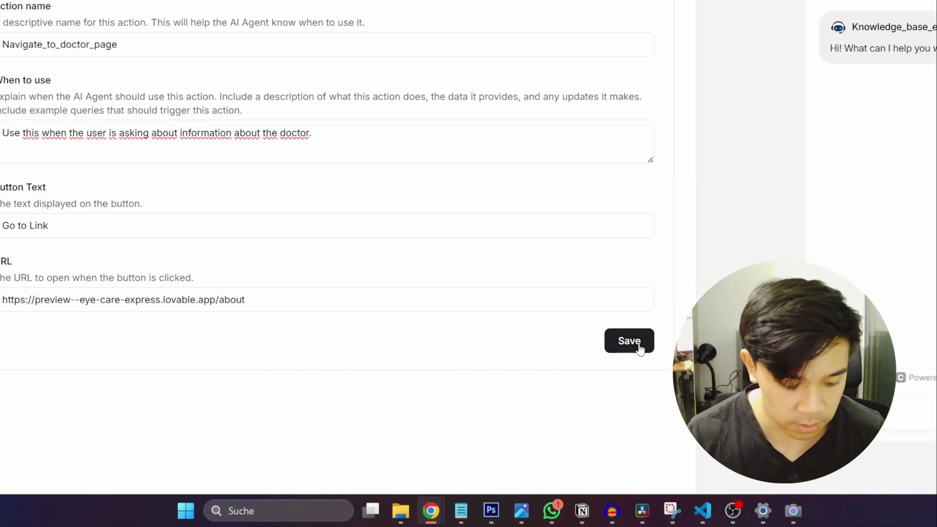
pyautogui.click(629, 341)
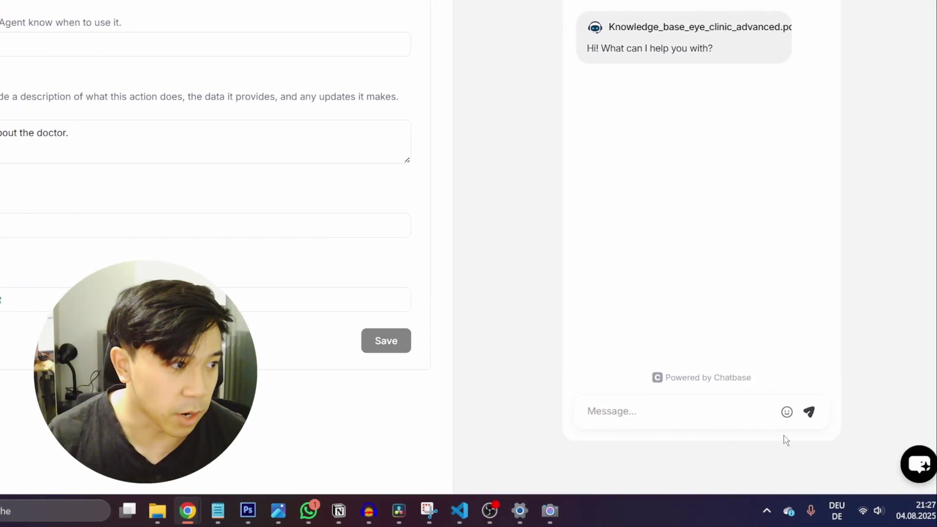
# Step: Ask the preview chat 'Can you give me more information about the doctor?' and follow Go to Link
pyautogui.click(841, 412)
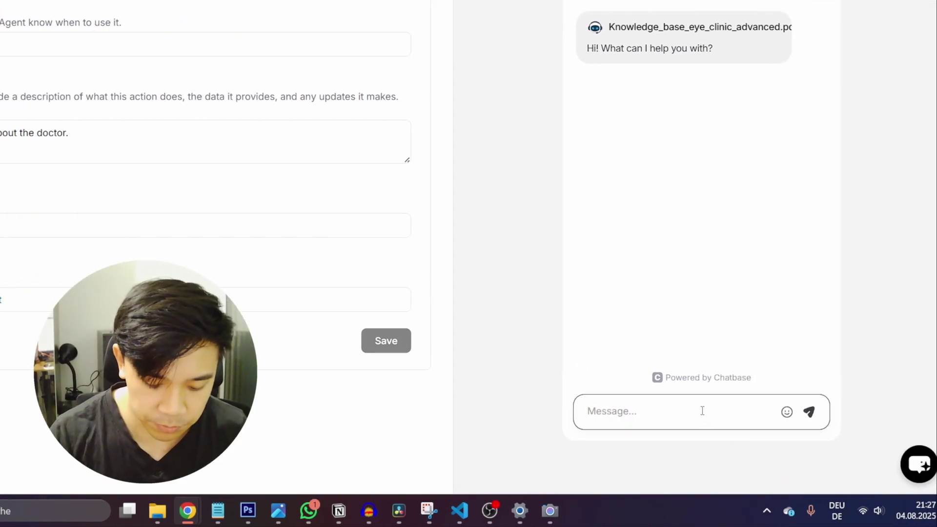
pyautogui.write('Can')
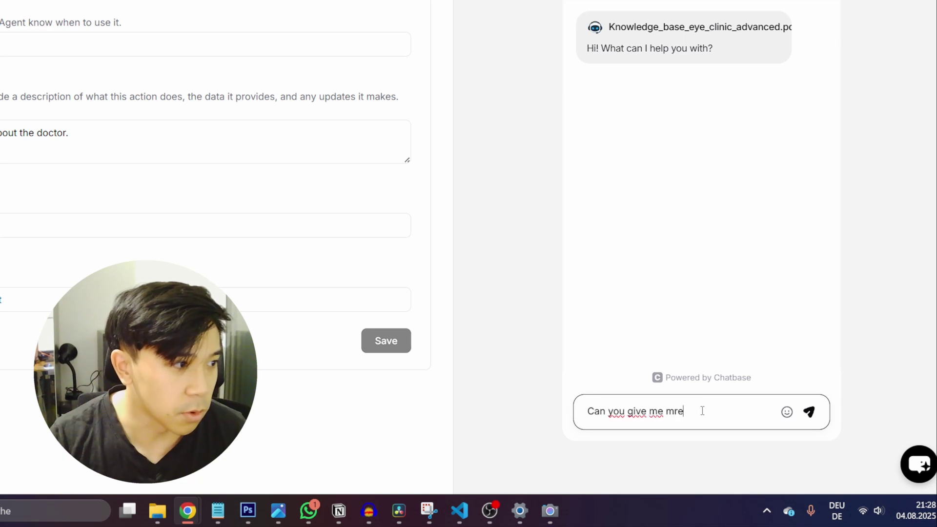
pyautogui.write(' you give me more informatio')
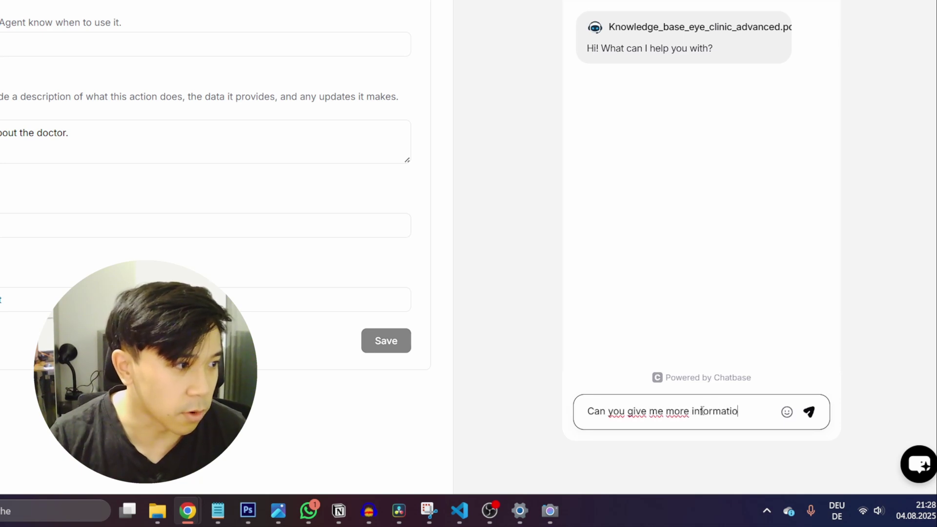
pyautogui.write('n about the do')
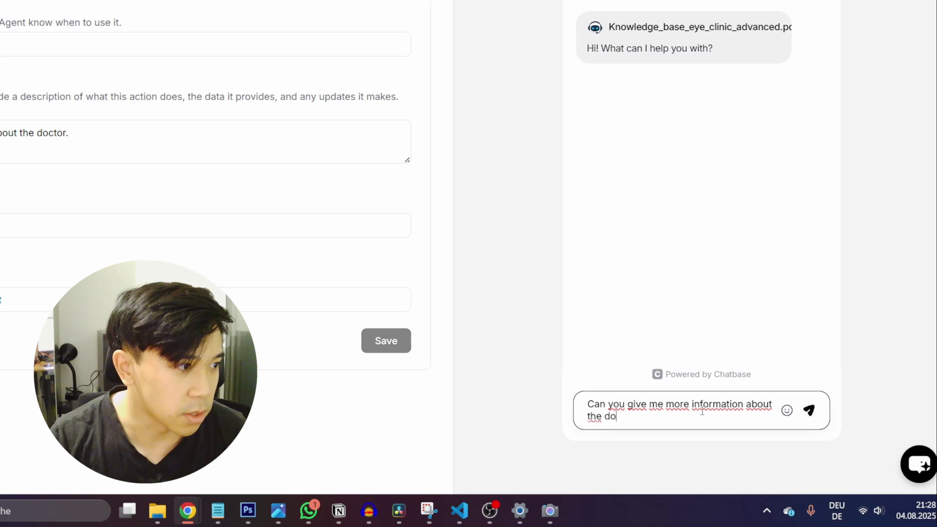
pyautogui.write('ctor?')
pyautogui.press('Return')
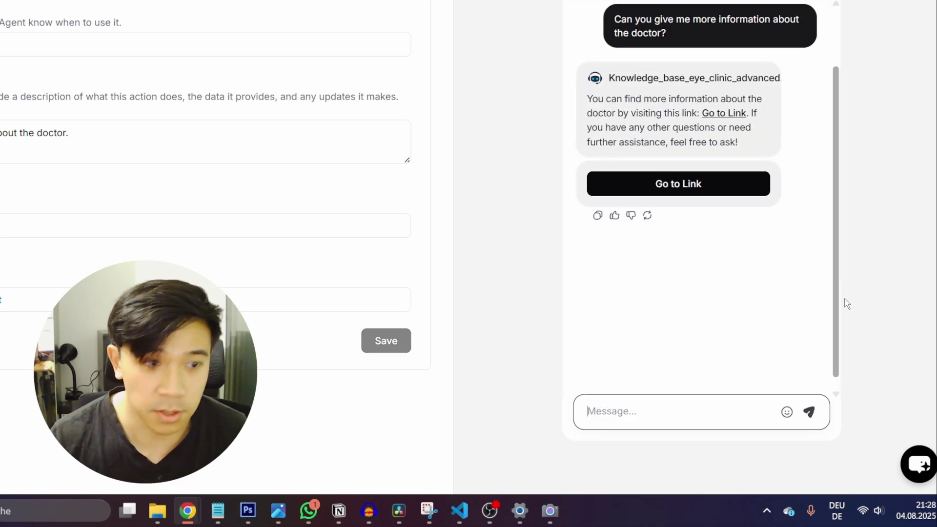
pyautogui.click(698, 190)
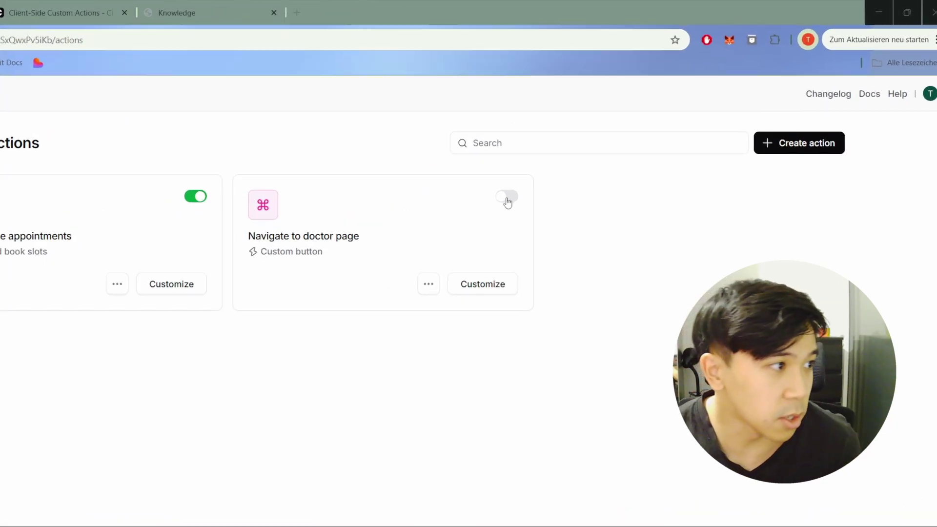
# Step: Enable Navigate to doctor page and make the agent public under Deploy > Embed
pyautogui.click(473, 220)
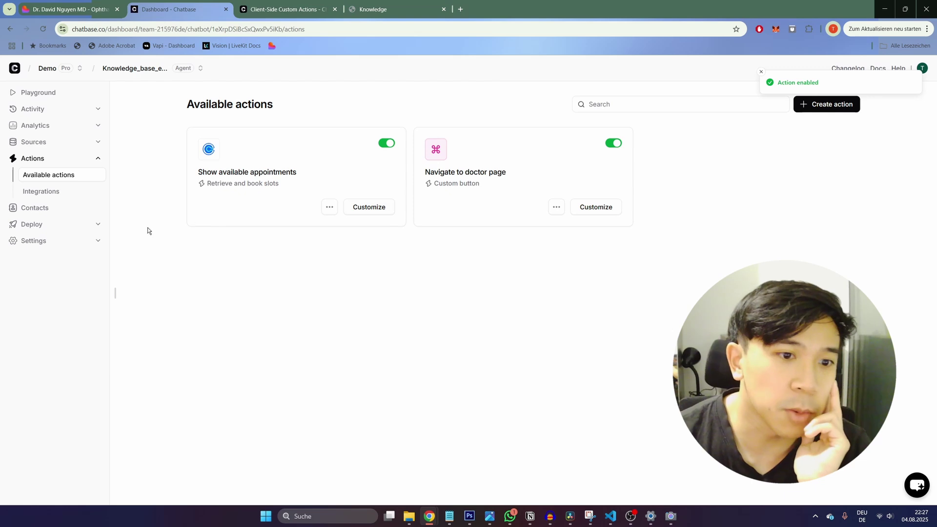
pyautogui.click(87, 225)
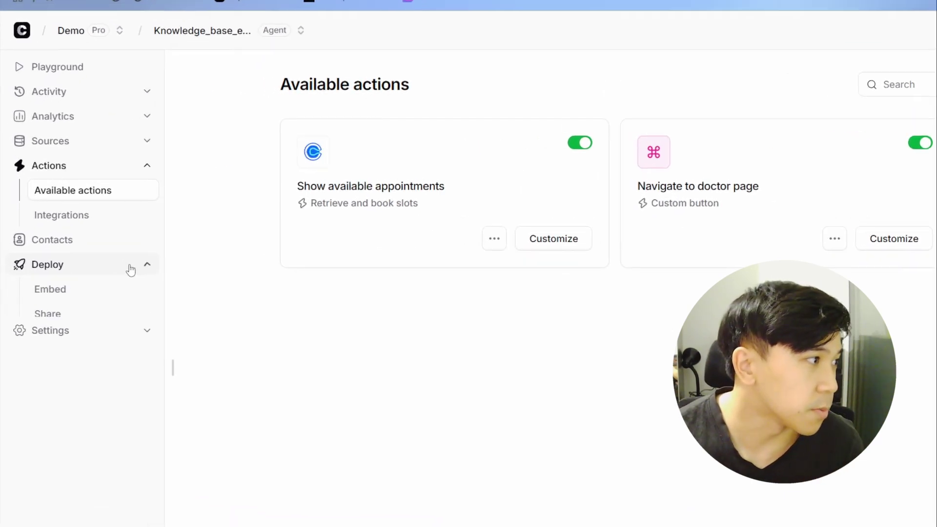
pyautogui.click(50, 266)
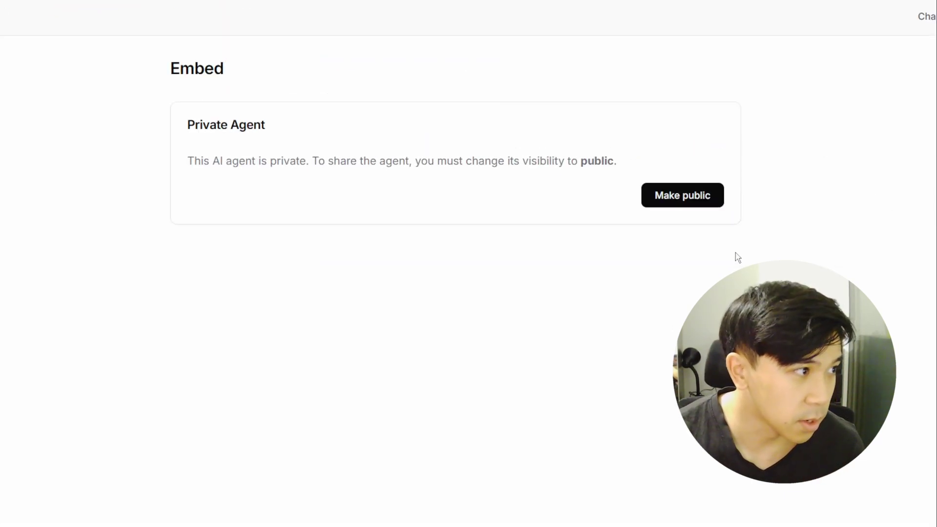
pyautogui.click(683, 200)
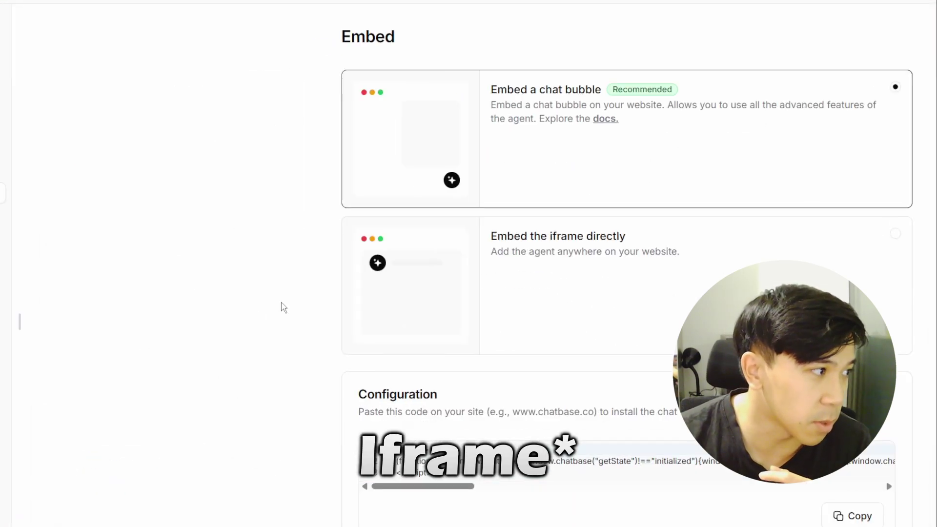
# Step: Select the chat-bubble embed script in the Configuration box
pyautogui.scroll(-2, 649, 226)
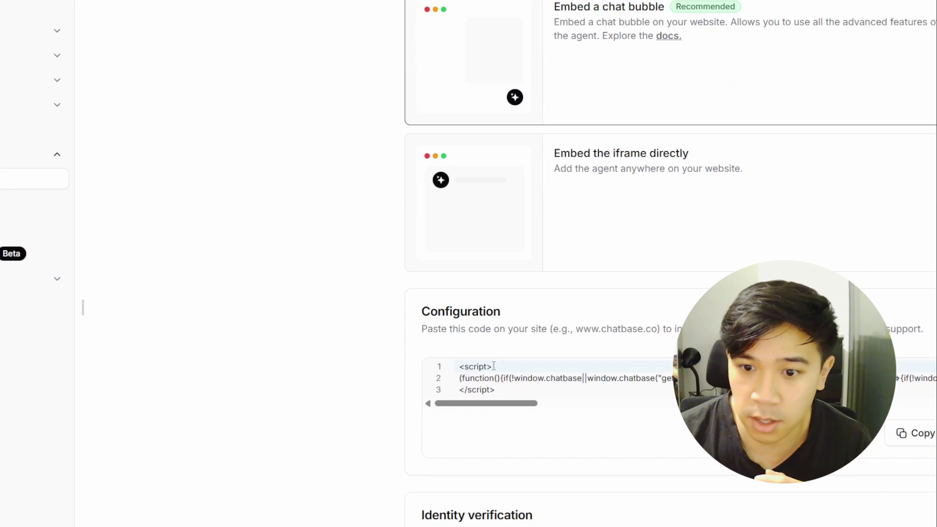
pyautogui.moveTo(513, 403); pyautogui.dragTo(529, 405)
pyautogui.scroll(-4, 498, 352)
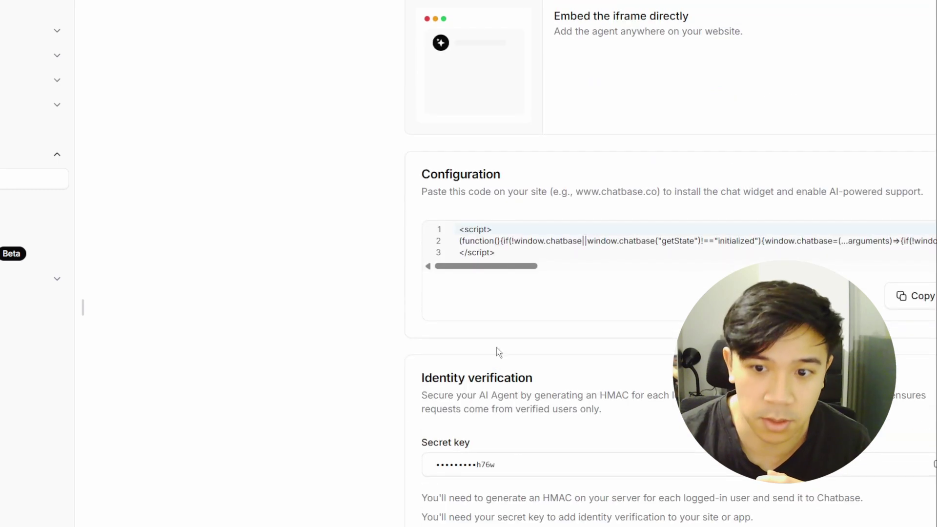
pyautogui.moveTo(505, 252); pyautogui.dragTo(458, 229)
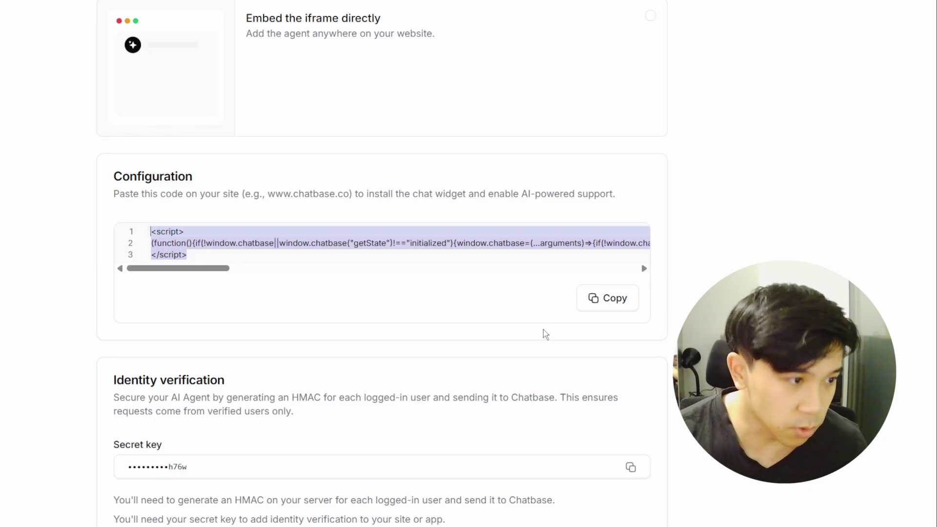
# Step: Paste the Chatbase chat-bubble embed script and init block into index.html's body
pyautogui.click(611, 516)
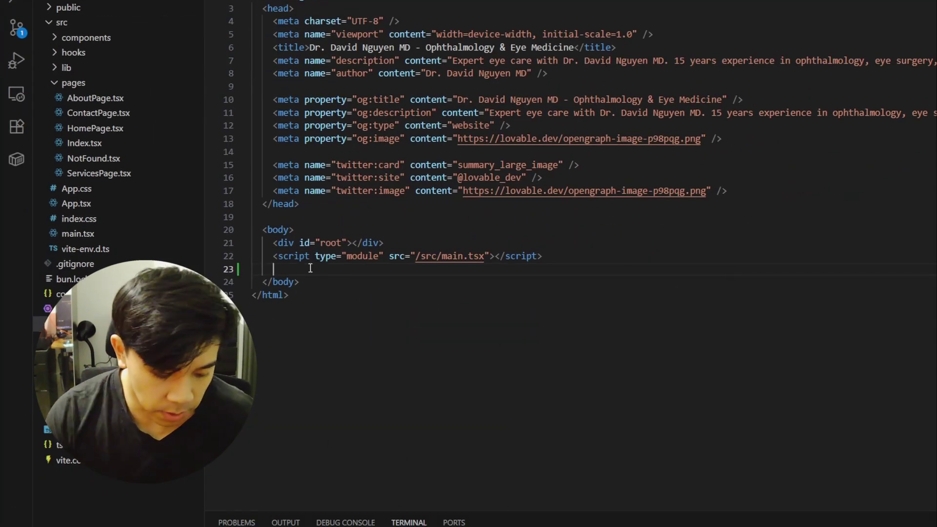
pyautogui.hotkey('ctrl', 'v')
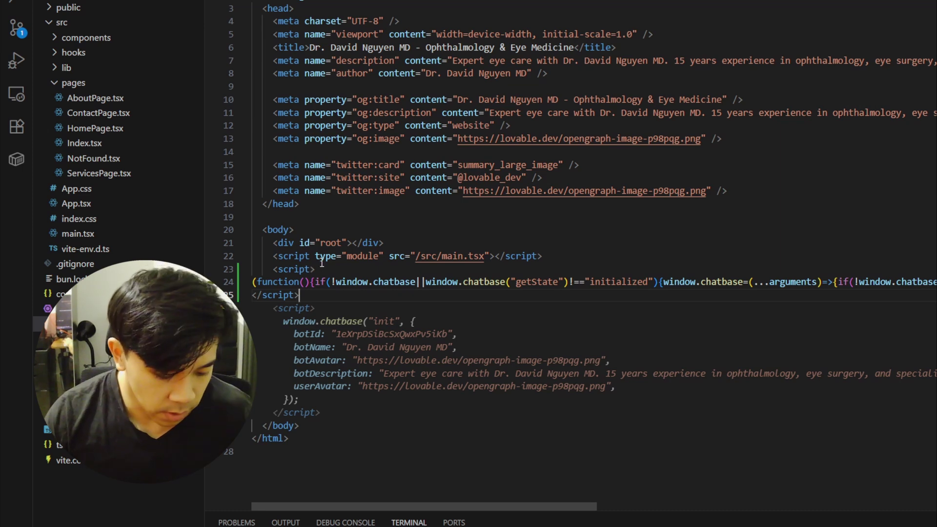
pyautogui.moveTo(430, 521)
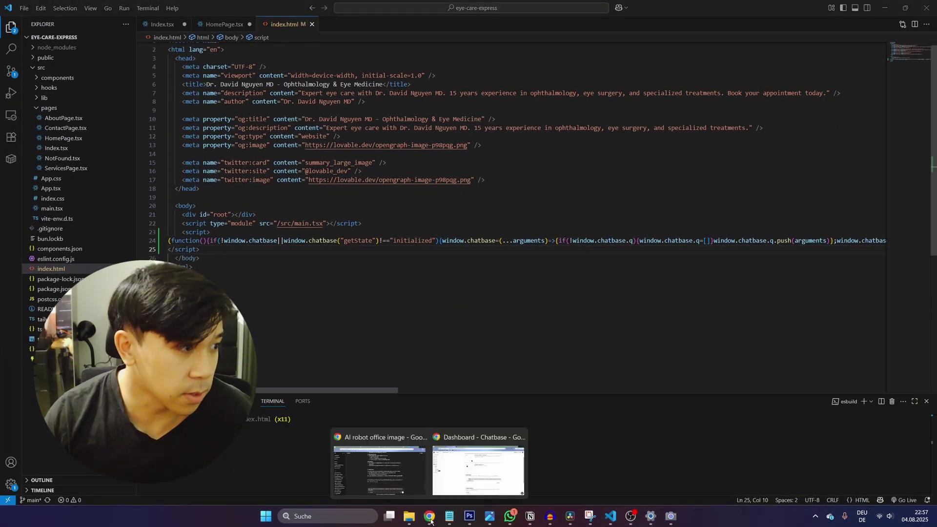
pyautogui.click(478, 466)
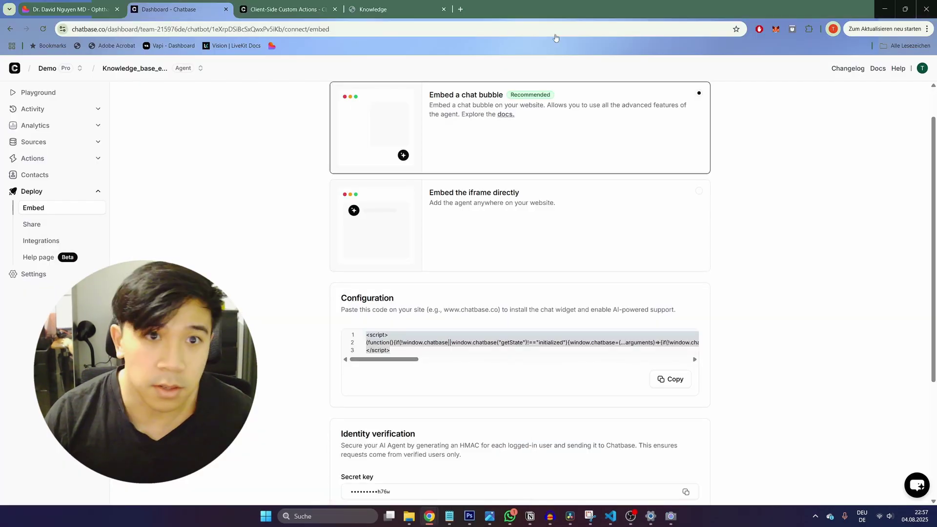
# Step: On the localhost site's chat bubble, ask about free Thursday appointments and pick Thursday 7 August
pyautogui.click(63, 13)
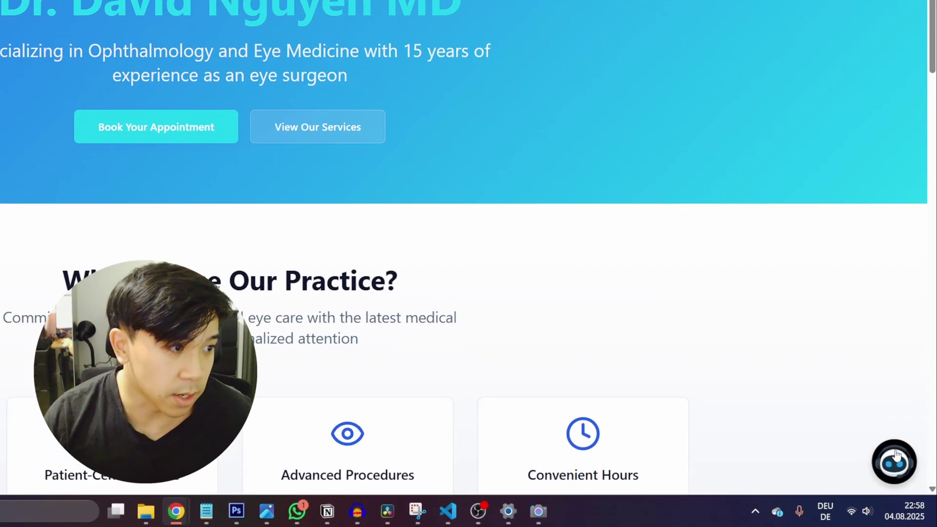
pyautogui.click(907, 481)
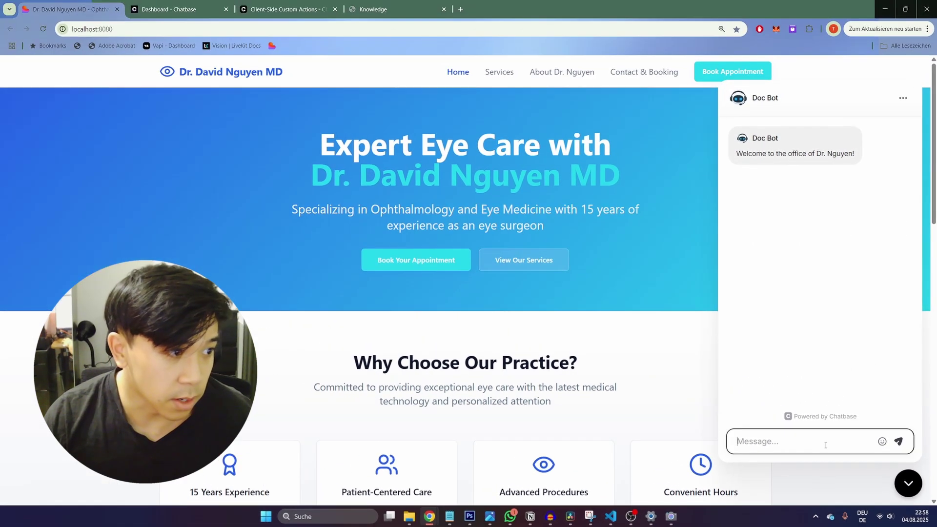
pyautogui.click(807, 432)
pyautogui.write('Do you have free appointmen')
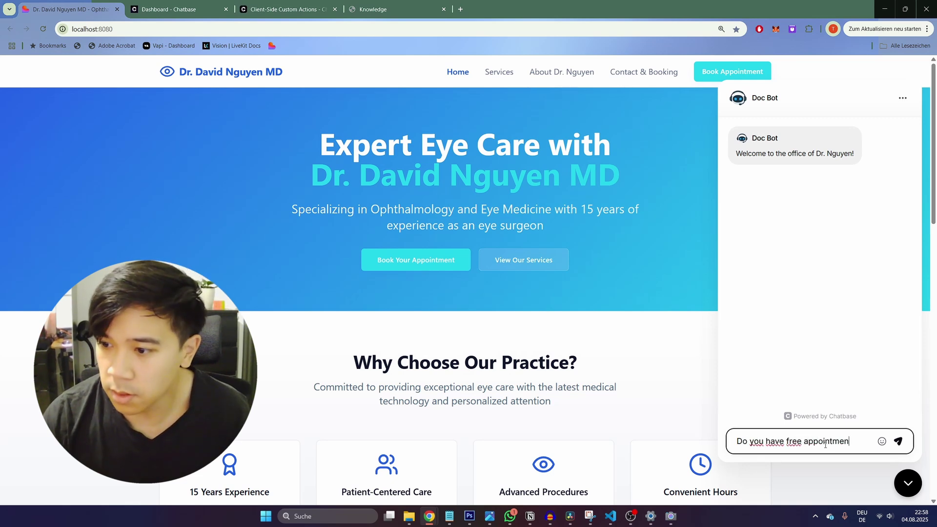
pyautogui.write('ts on thrusday')
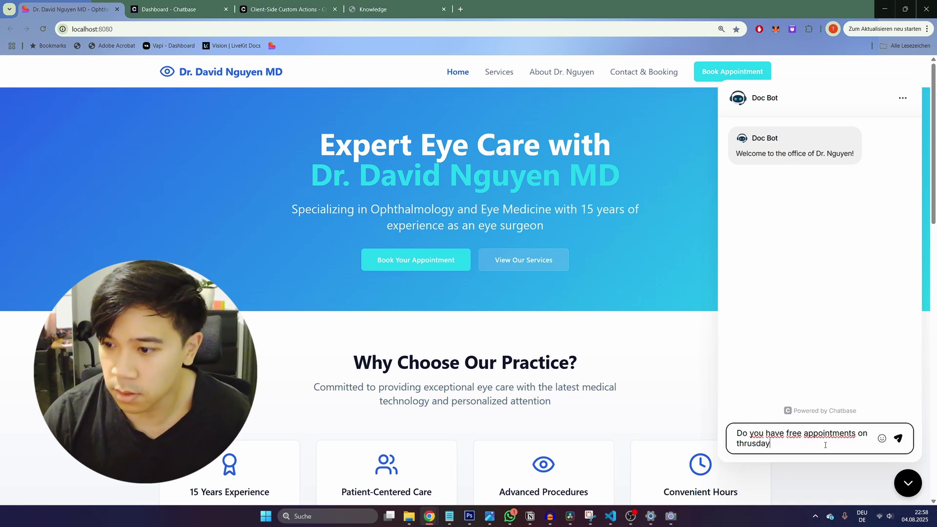
pyautogui.press('Return')
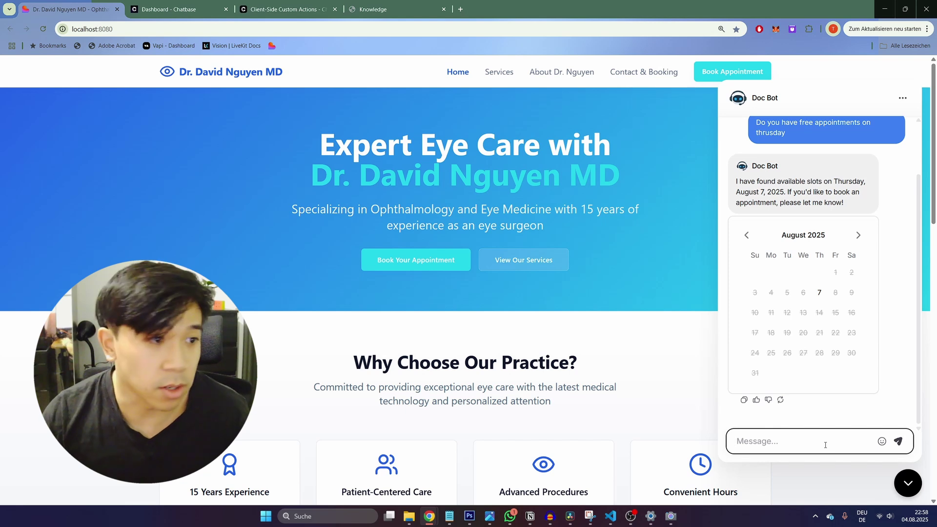
pyautogui.click(820, 292)
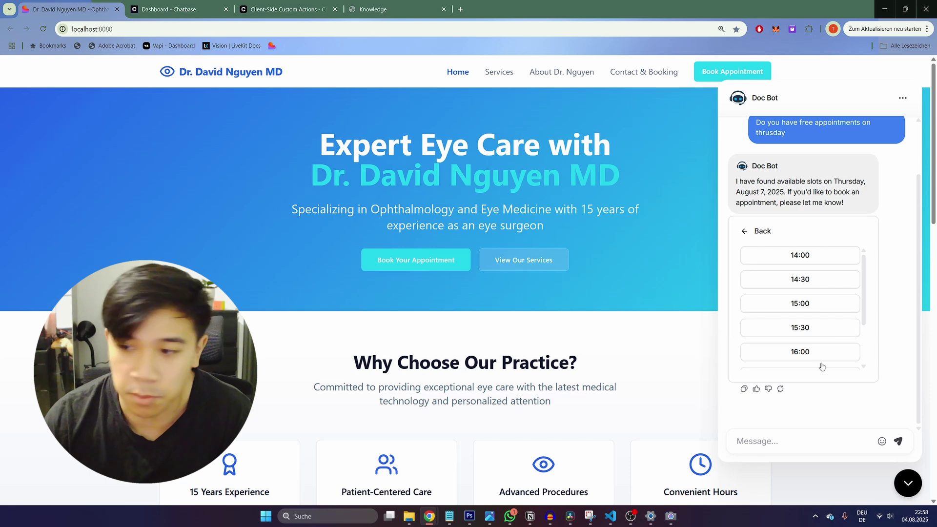
# Step: Ask the bot for more info about the doctor and follow its link to the About page
pyautogui.click(792, 441)
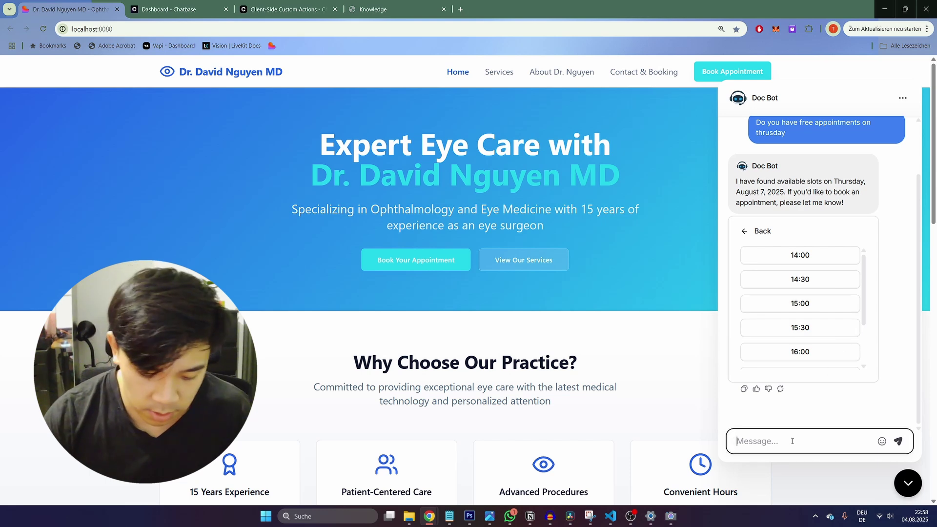
pyautogui.write('CAn you give me more i')
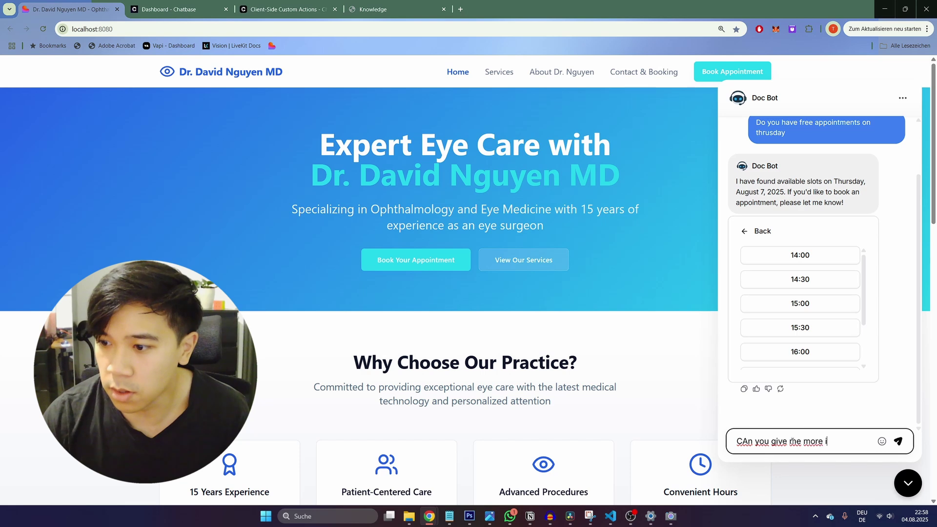
pyautogui.write('nfo about ')
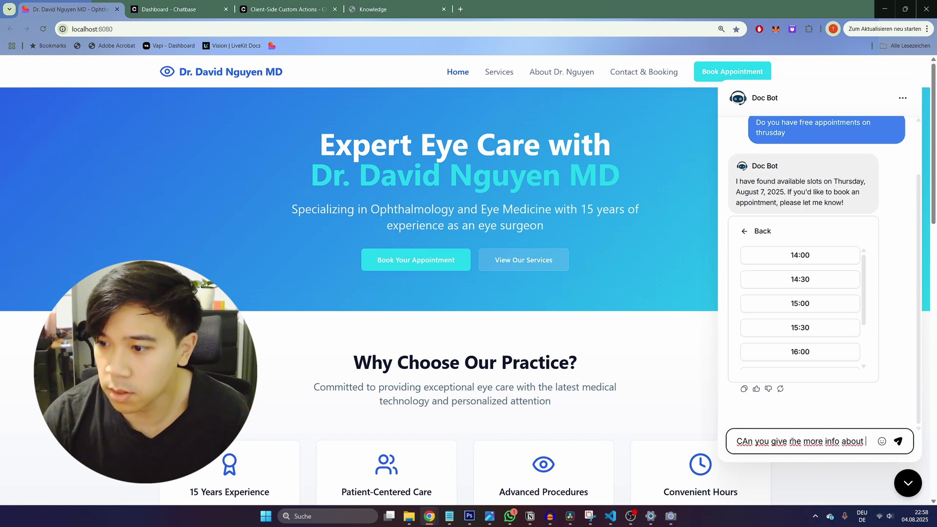
pyautogui.write('the doctor')
pyautogui.press('Return')
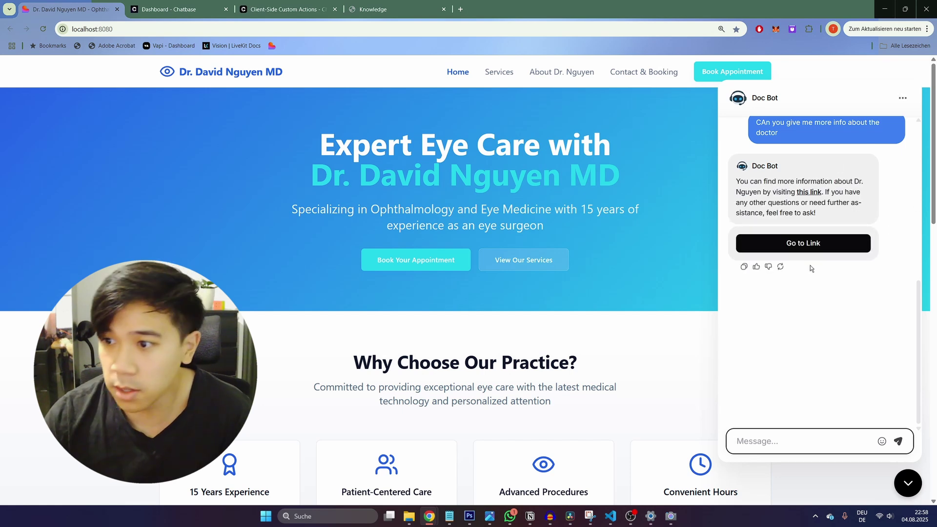
pyautogui.click(815, 244)
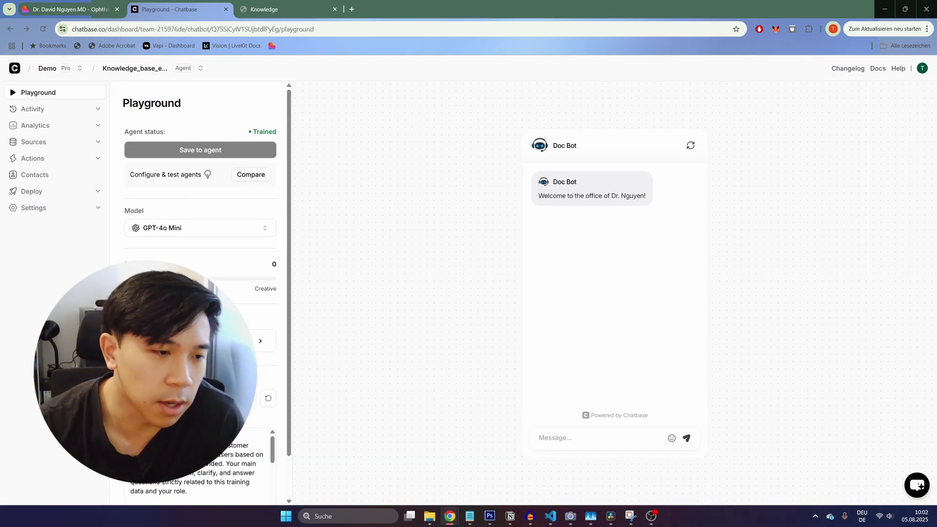
# Step: Browse Deploy > Integrations connectors like Zapier, Slack, WhatsApp and Zendesk, and open the help chat
pyautogui.click(77, 192)
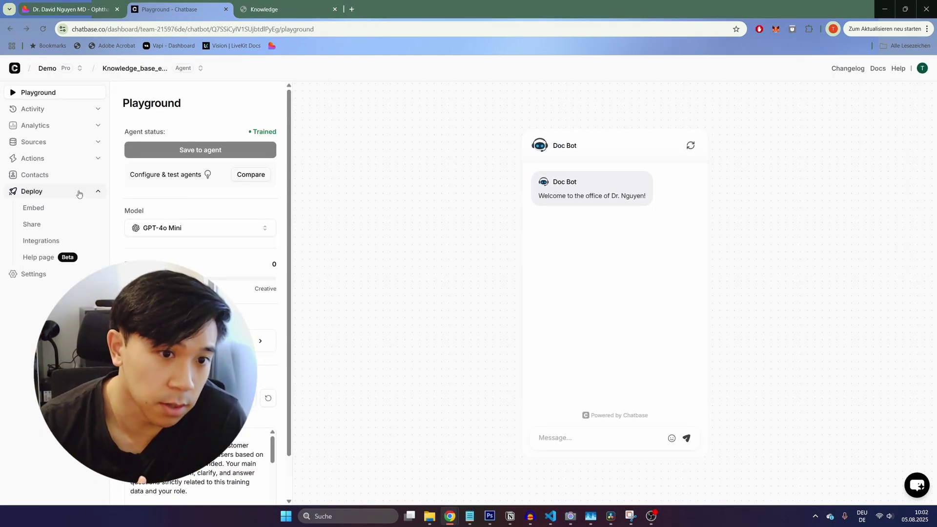
pyautogui.click(53, 245)
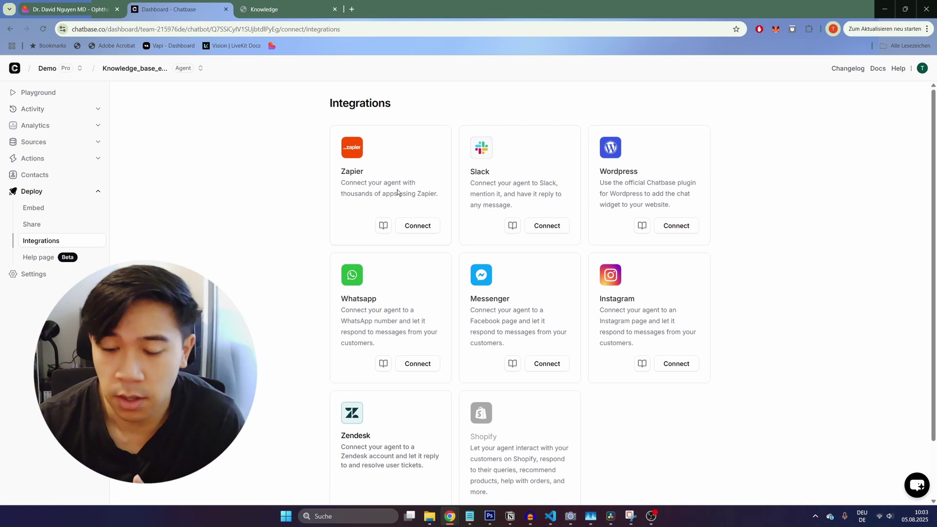
pyautogui.scroll(-2, 397, 190)
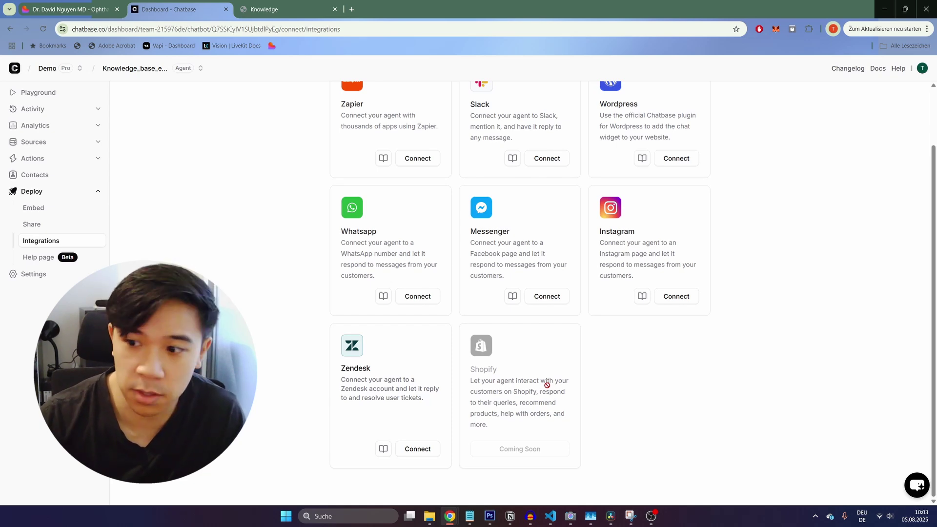
pyautogui.click(917, 485)
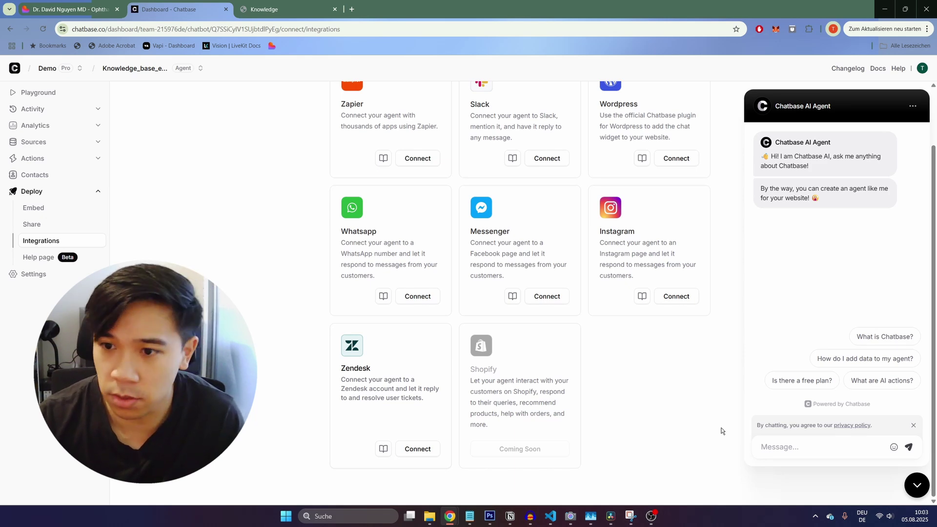
pyautogui.scroll(2, 680, 403)
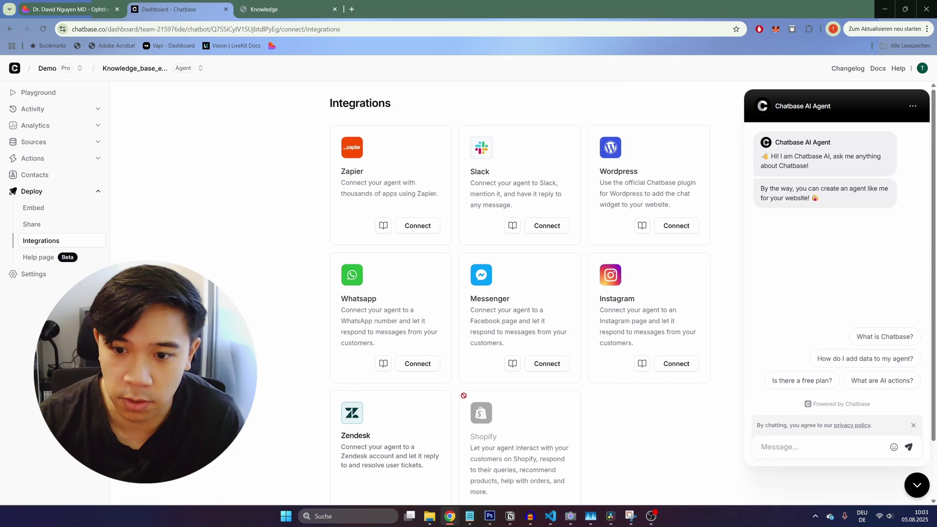
pyautogui.click(428, 367)
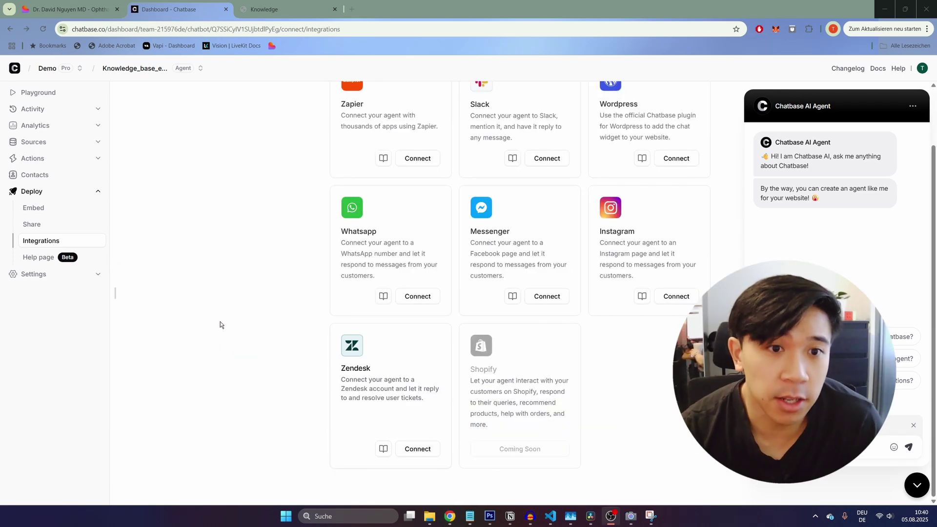
# Step: Review the agent's Chats, Topics and Sentiment analytics pages
pyautogui.click(54, 129)
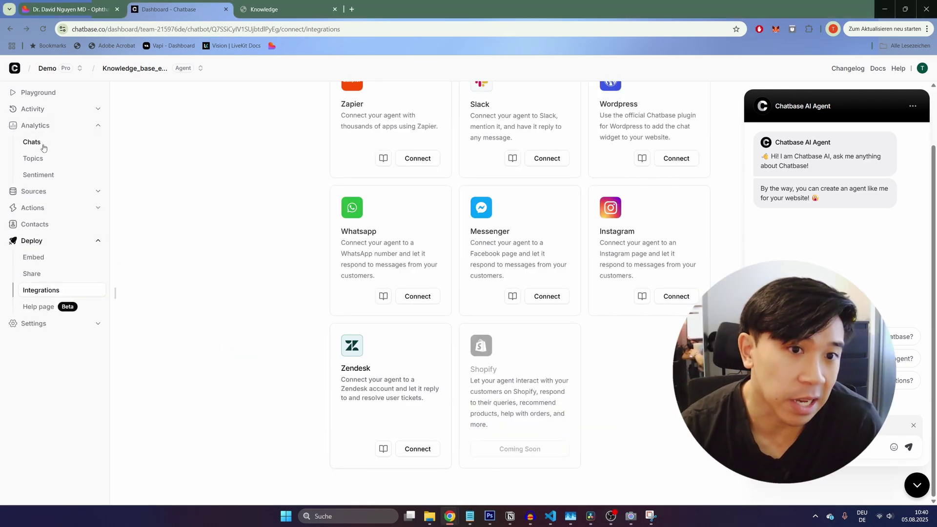
pyautogui.click(33, 141)
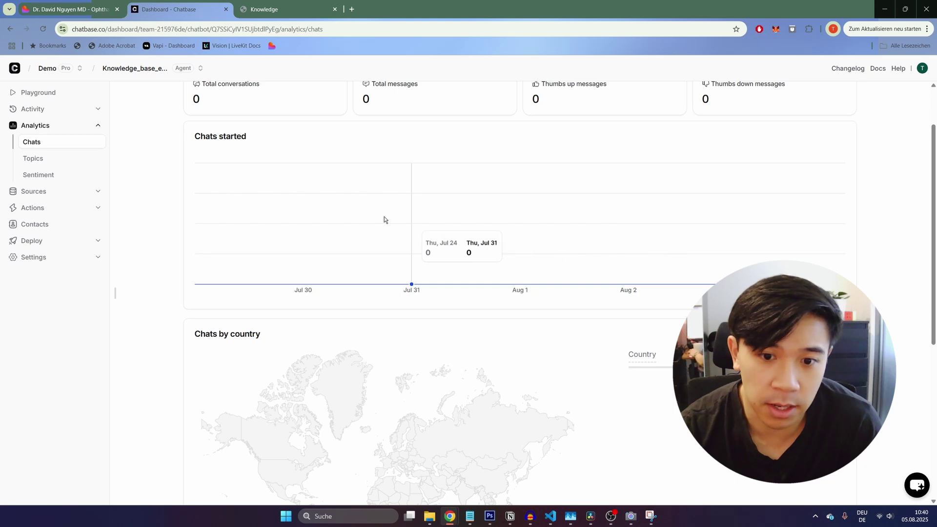
pyautogui.scroll(-2, 589, 379)
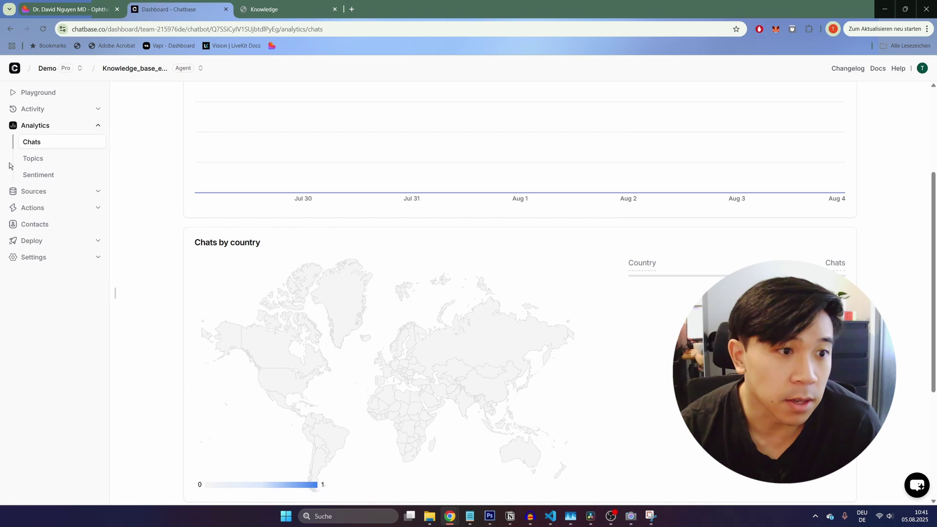
pyautogui.click(32, 159)
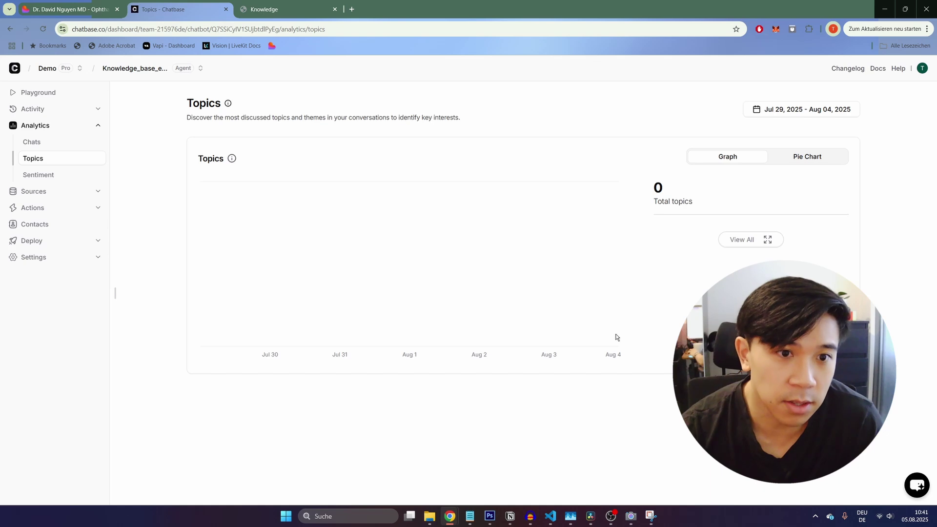
pyautogui.click(48, 176)
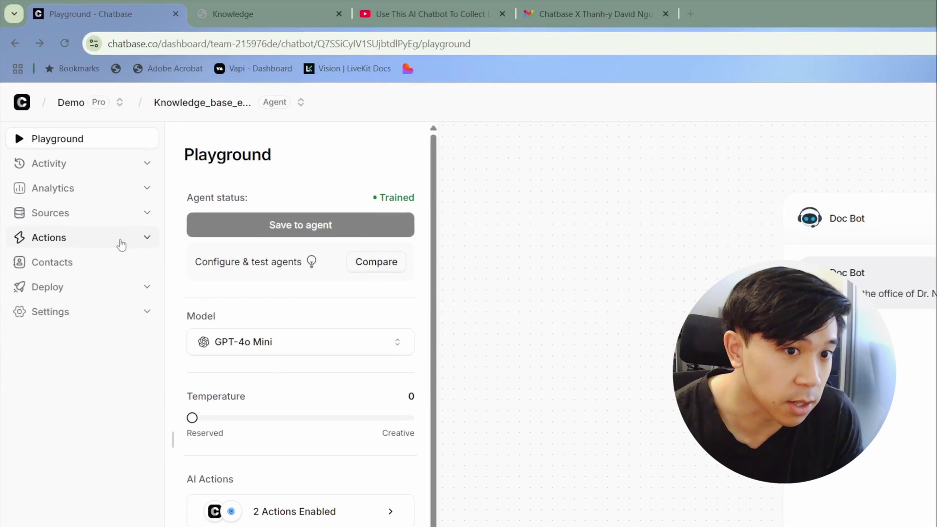
# Step: Create a new action from Actions > Available actions, choosing the Collect leads type
pyautogui.click(121, 245)
pyautogui.click(65, 269)
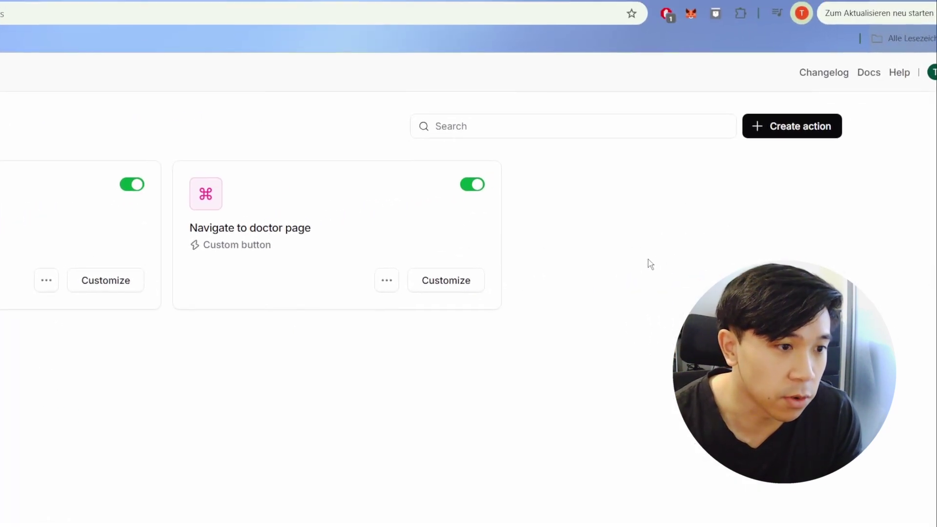
pyautogui.click(761, 125)
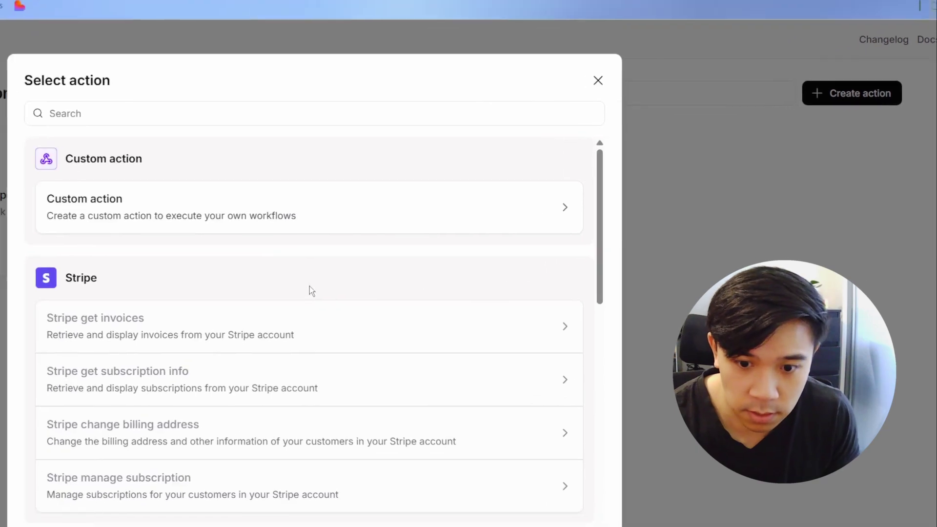
pyautogui.scroll(-15, 311, 292)
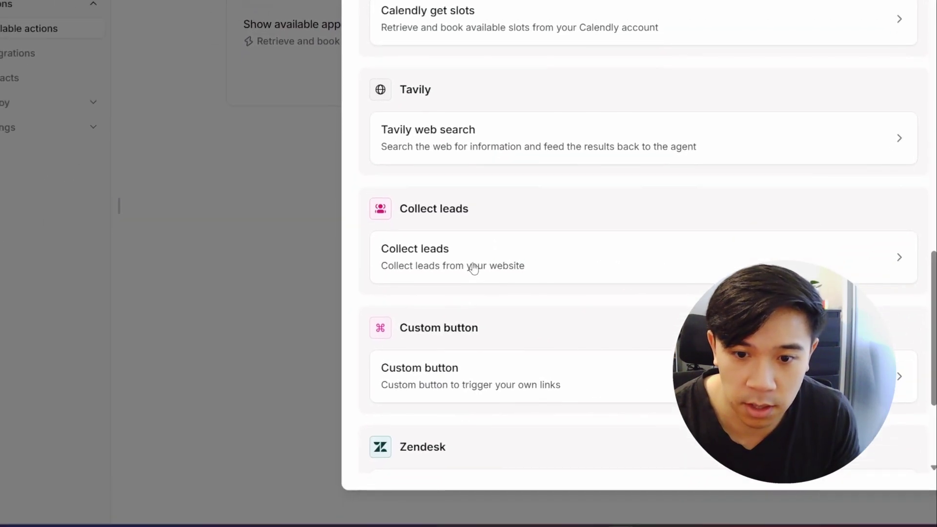
pyautogui.click(474, 268)
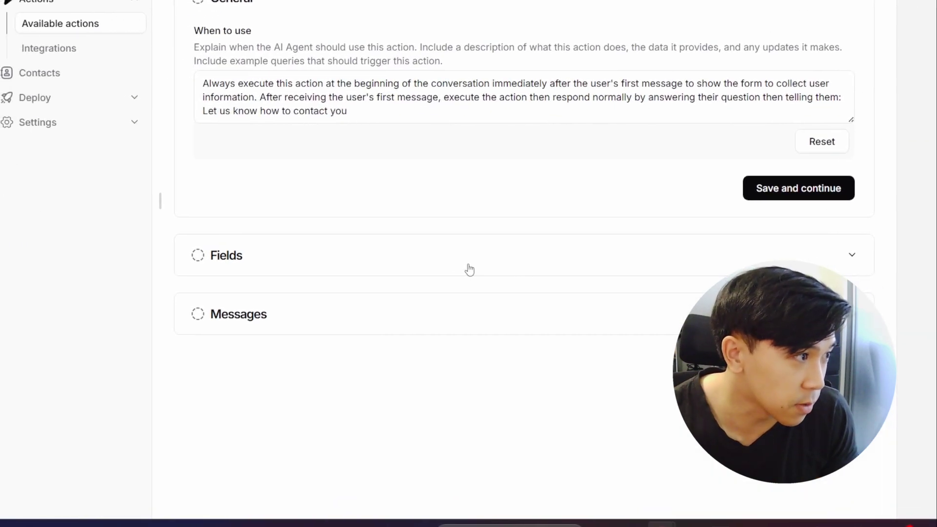
# Step: Switch on the Name and Email lead fields and save the Fields step
pyautogui.click(446, 268)
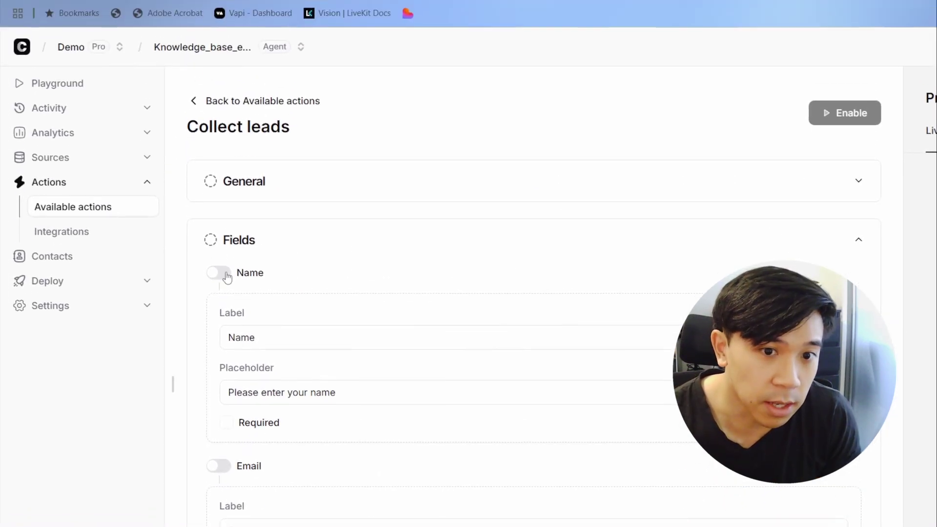
pyautogui.click(212, 130)
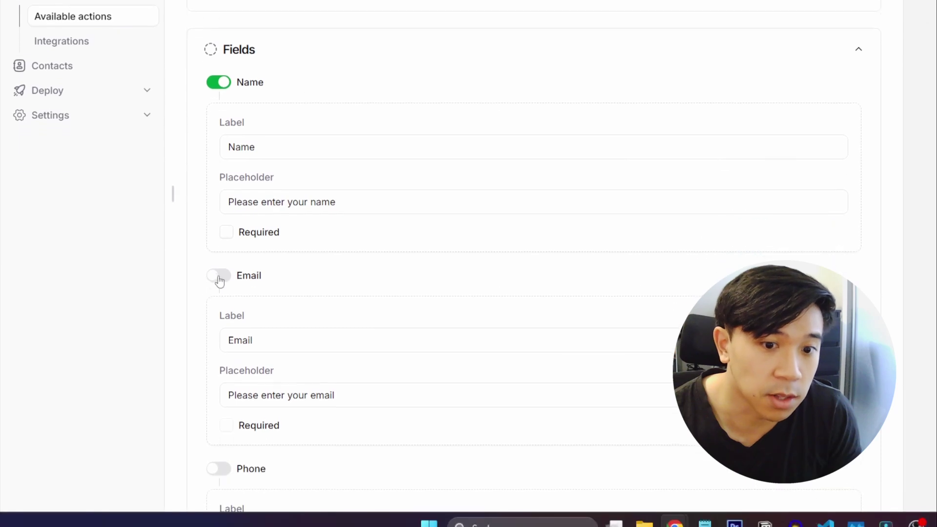
pyautogui.click(218, 451)
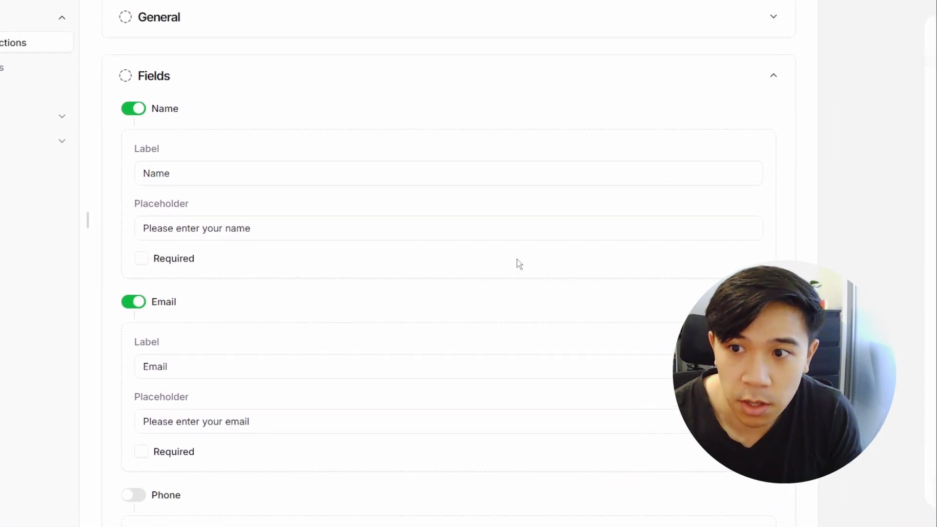
pyautogui.scroll(-5, 603, 228)
pyautogui.click(492, 399)
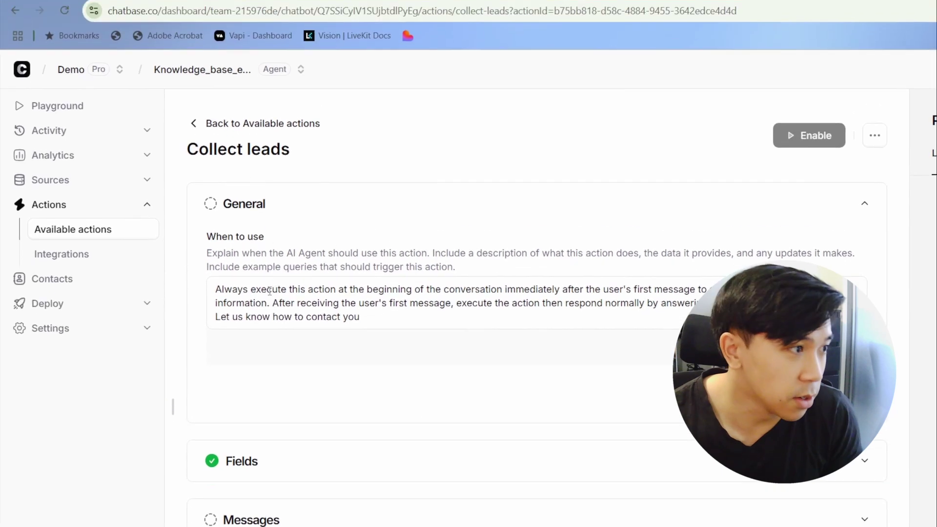
pyautogui.moveTo(360, 269); pyautogui.dragTo(215, 255)
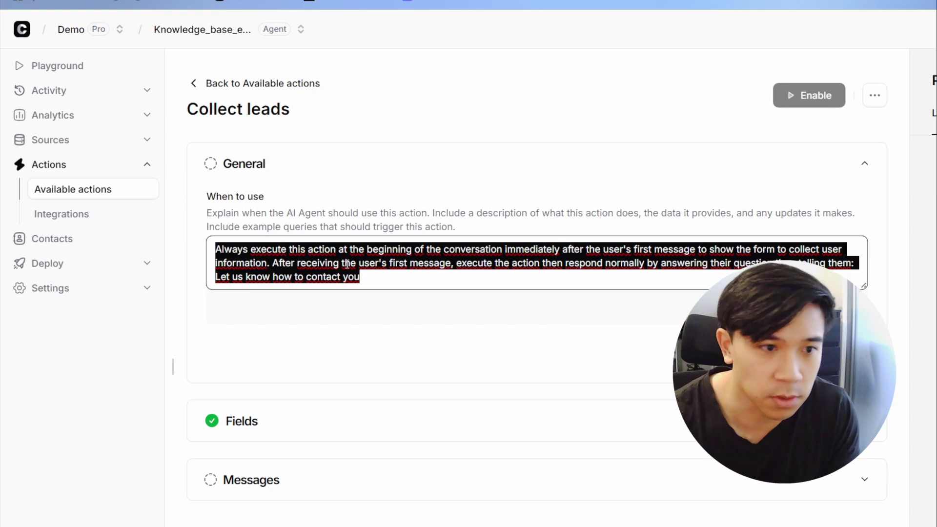
# Step: Set When to use to 'Execute this when the user is asking for an actual person to talk to.' and save
pyautogui.press('BackSpace')
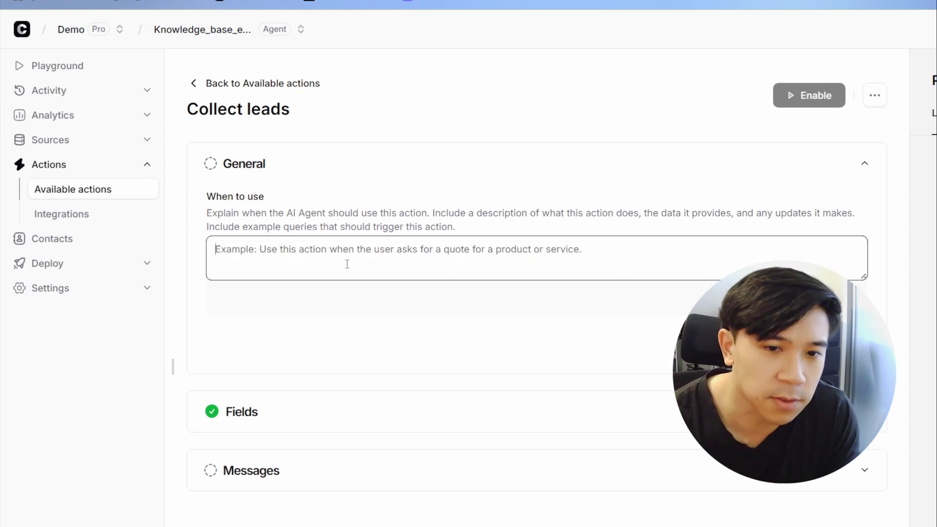
pyautogui.write('Ex')
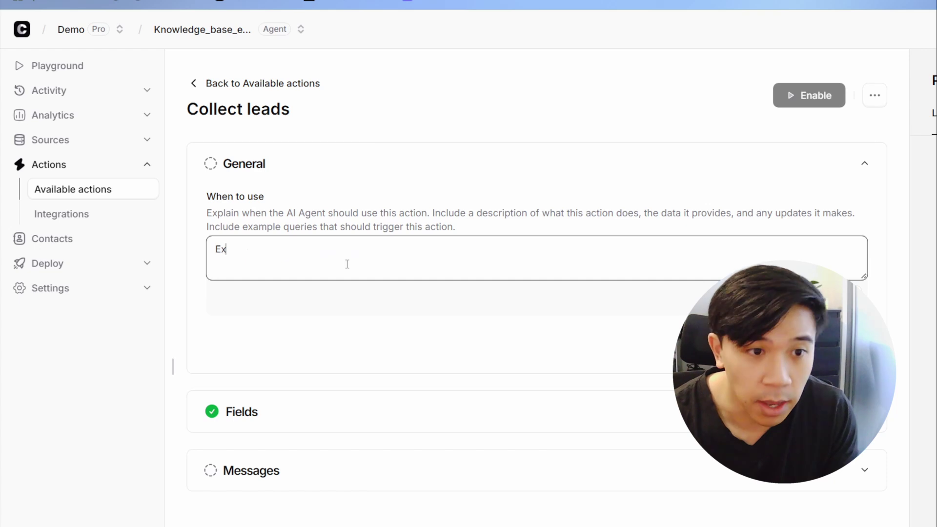
pyautogui.write('ecute this whe')
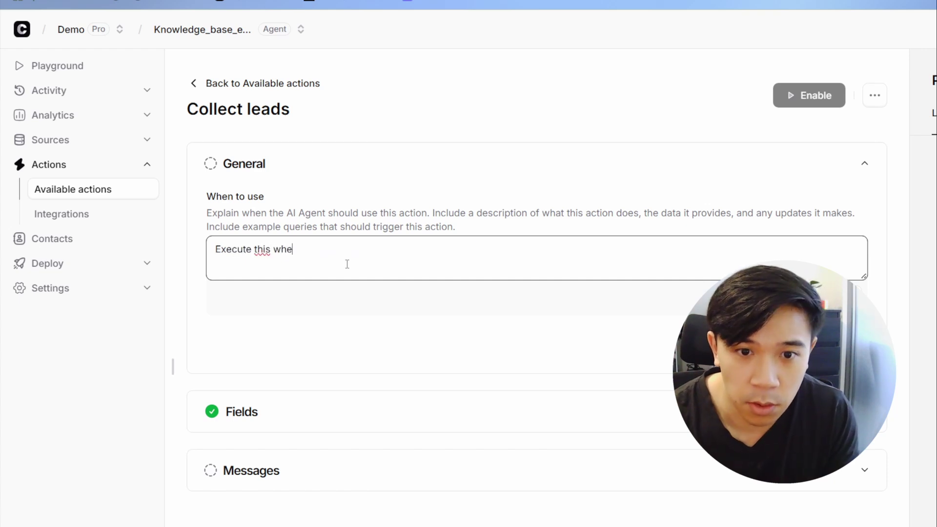
pyautogui.write('n the user ')
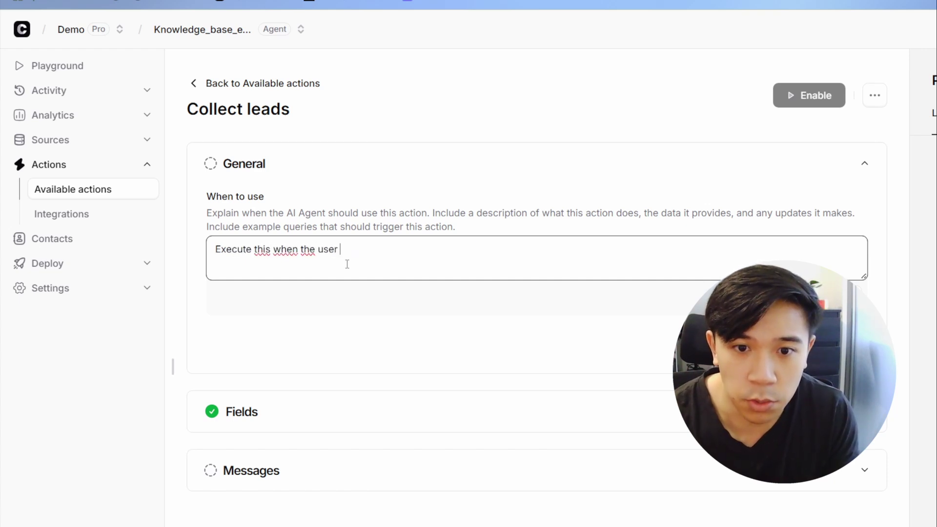
pyautogui.write('is as')
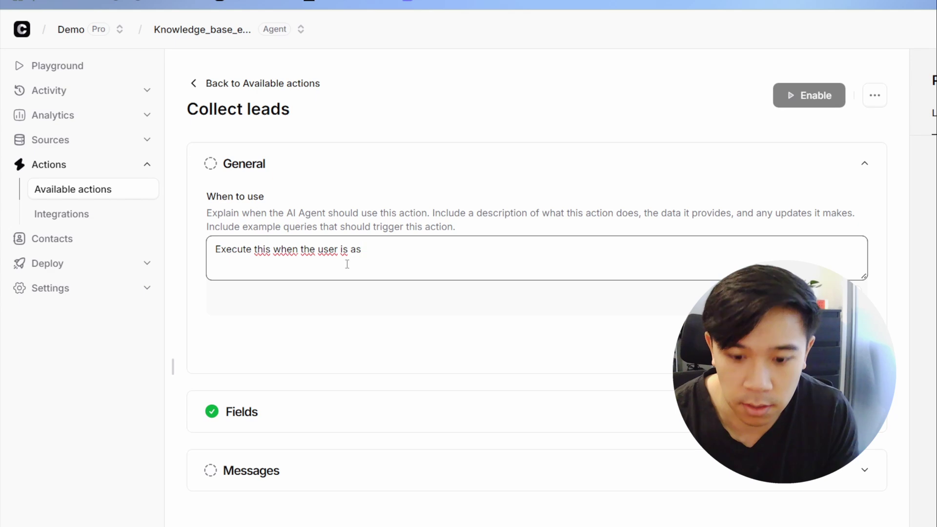
pyautogui.write('king for')
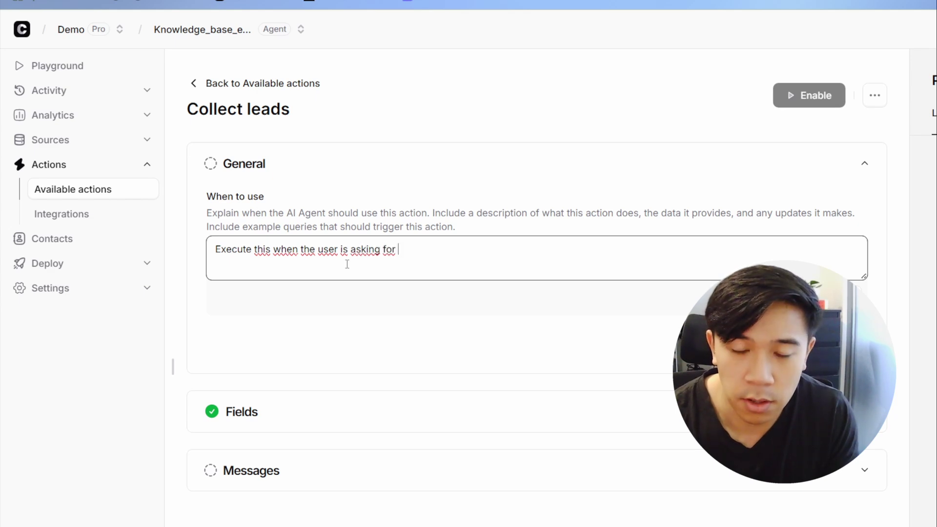
pyautogui.write(' an actual person')
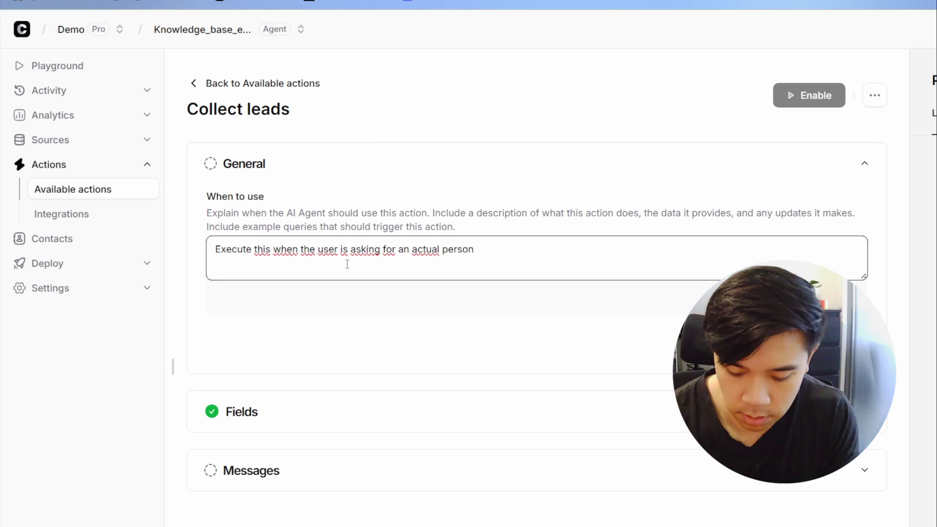
pyautogui.write(' to talk to.')
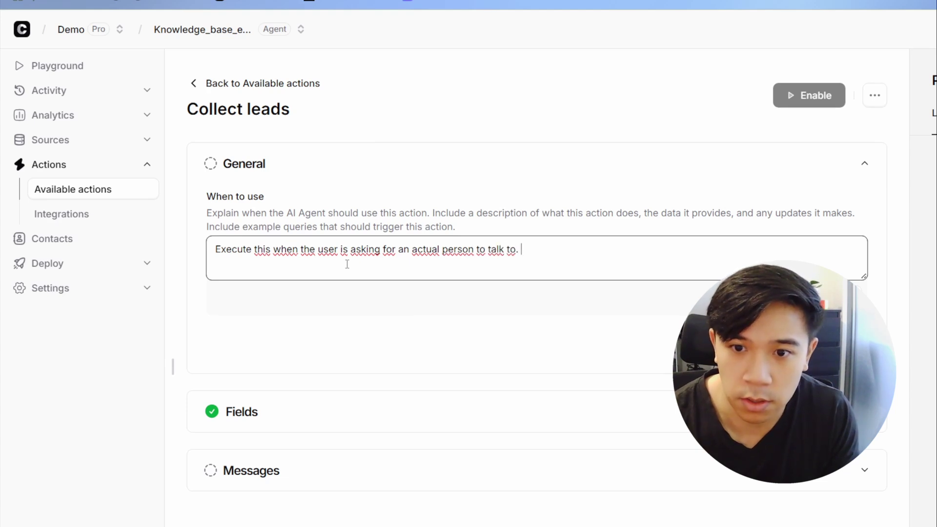
pyautogui.click(532, 289)
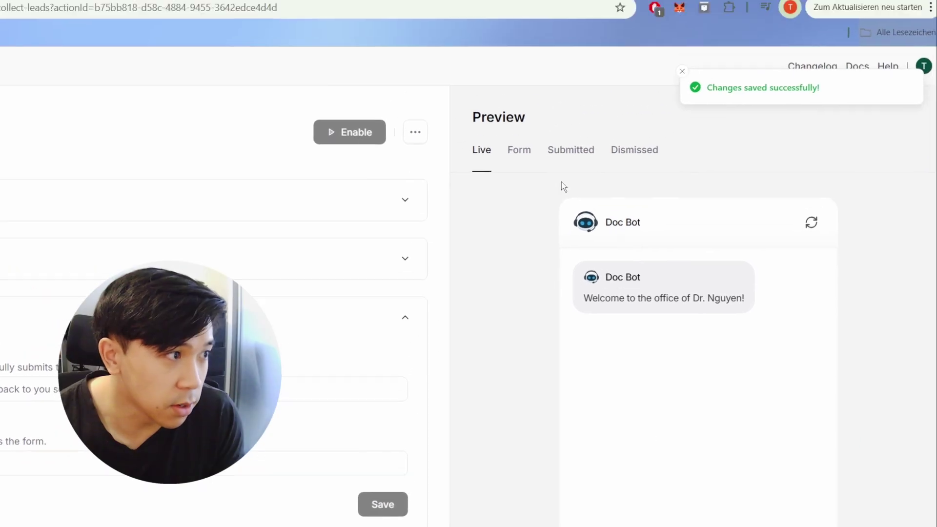
pyautogui.click(551, 51)
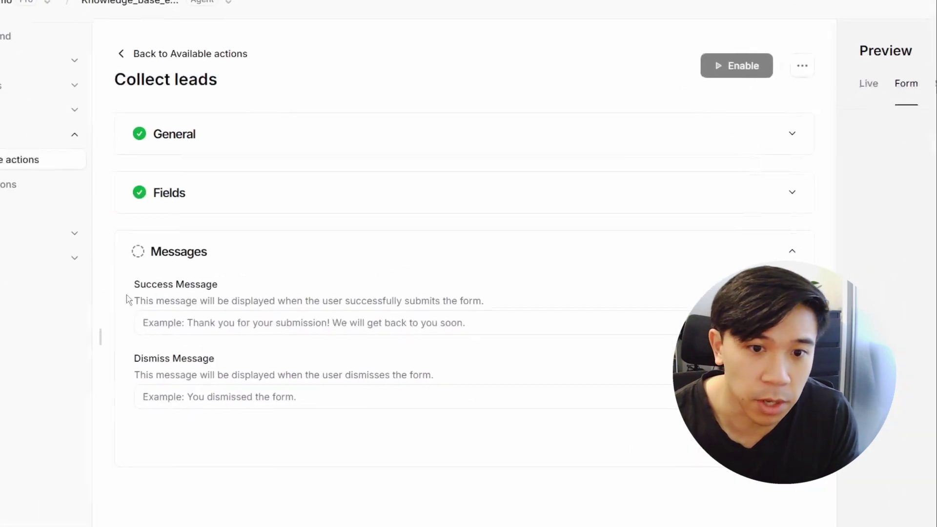
# Step: Write the success message 'Thank you, an employee will get back to you as soon as possible!'
pyautogui.click(291, 283)
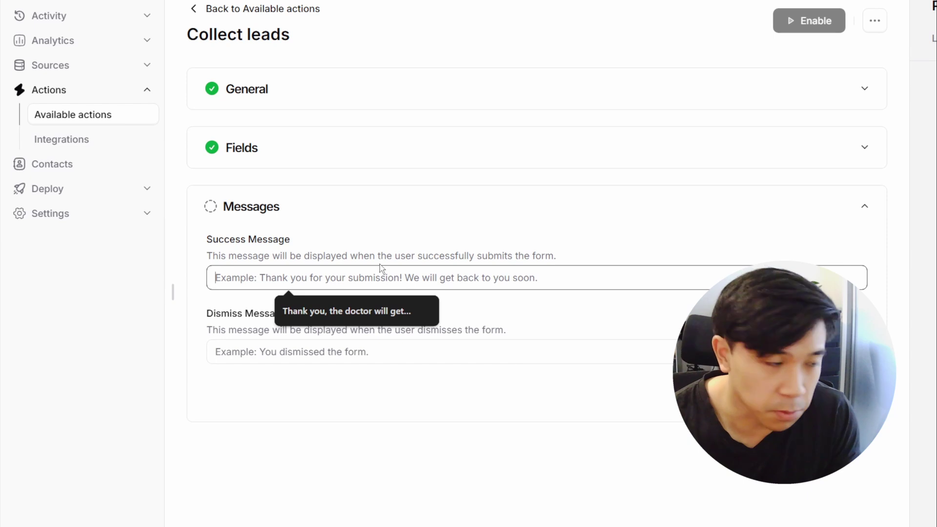
pyautogui.write('Tah')
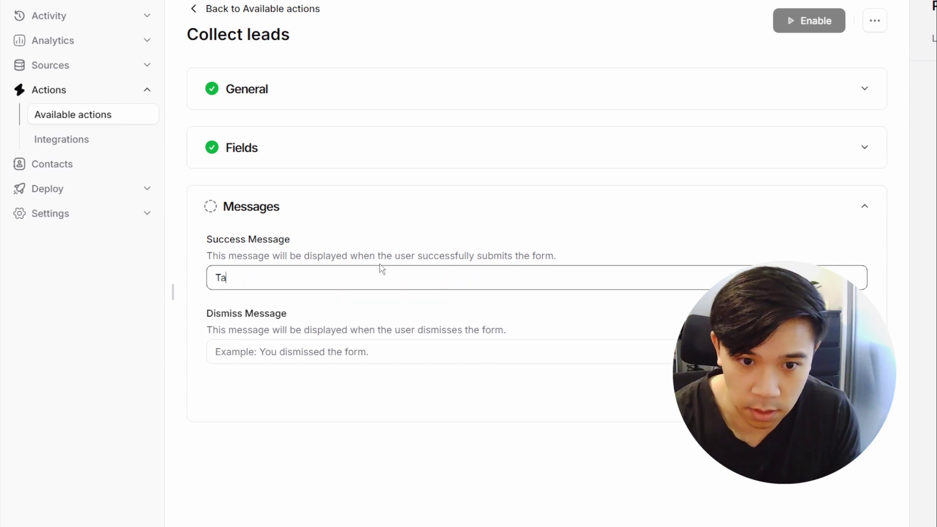
pyautogui.press('BackSpace')
pyautogui.press('BackSpace')
pyautogui.write('han')
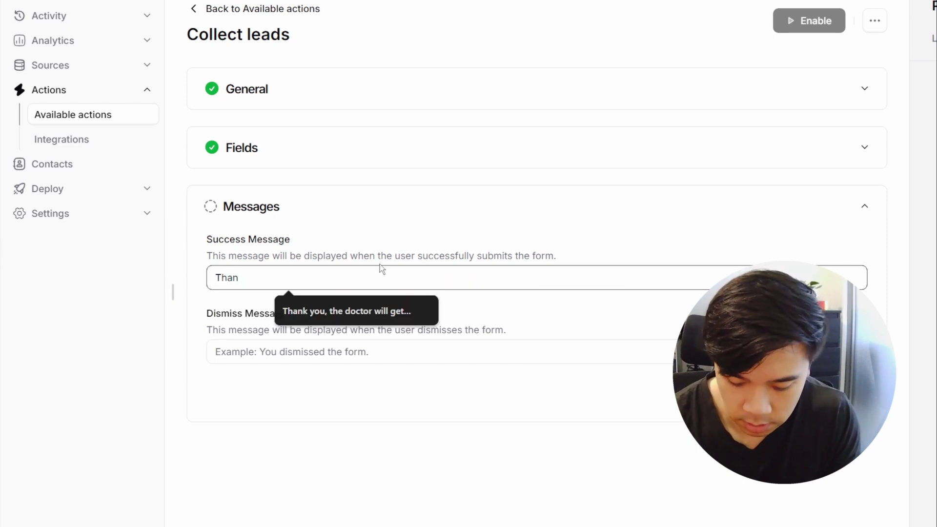
pyautogui.write('k you a')
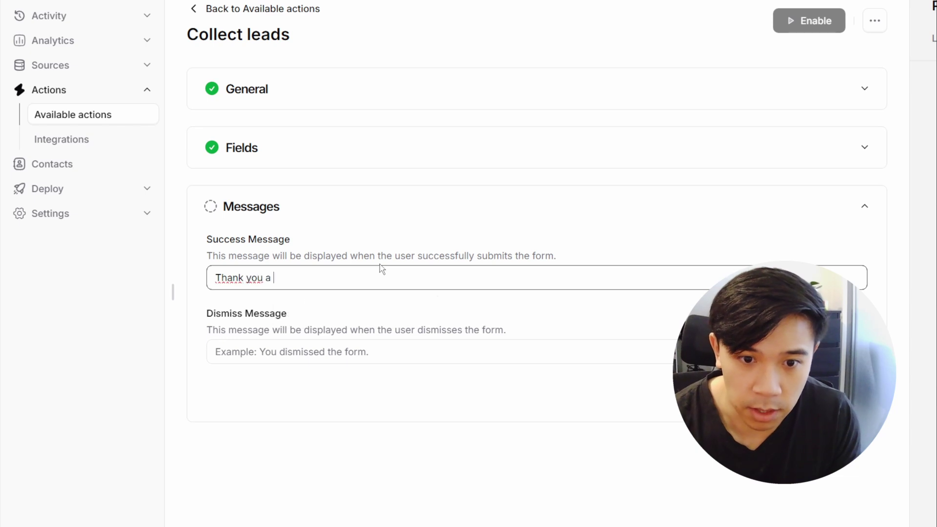
pyautogui.press('BackSpace')
pyautogui.press('BackSpace')
pyautogui.write(', a')
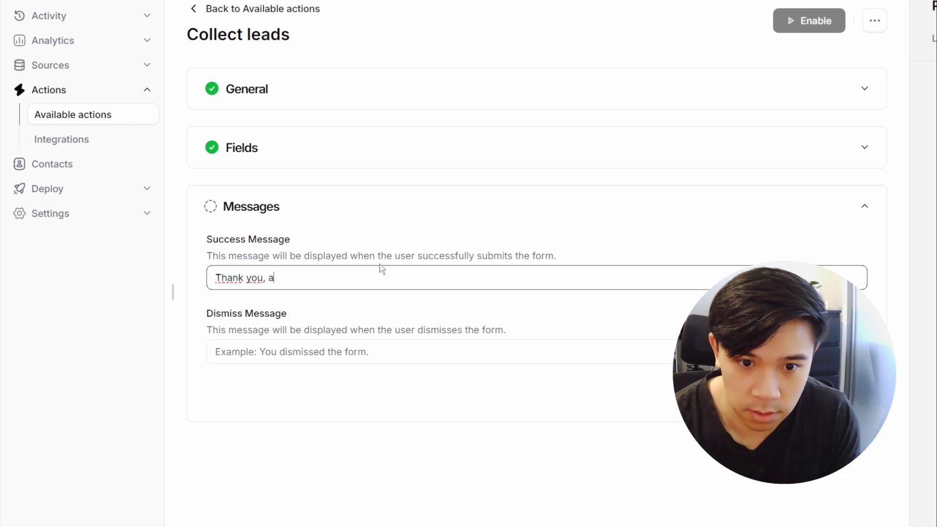
pyautogui.write('n employee')
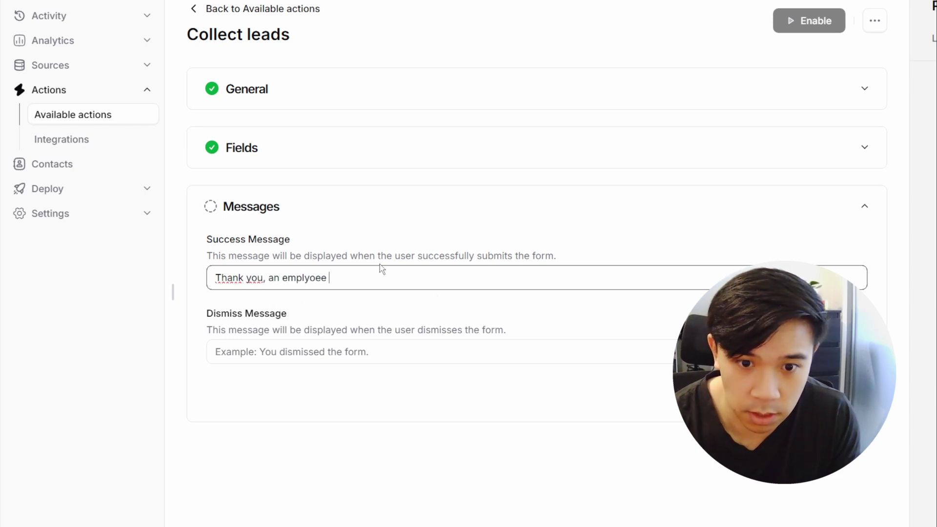
pyautogui.press('BackSpace')
pyautogui.press('BackSpace')
pyautogui.press('BackSpace')
pyautogui.press('BackSpace')
pyautogui.press('BackSpace')
pyautogui.write('oyee will get ba')
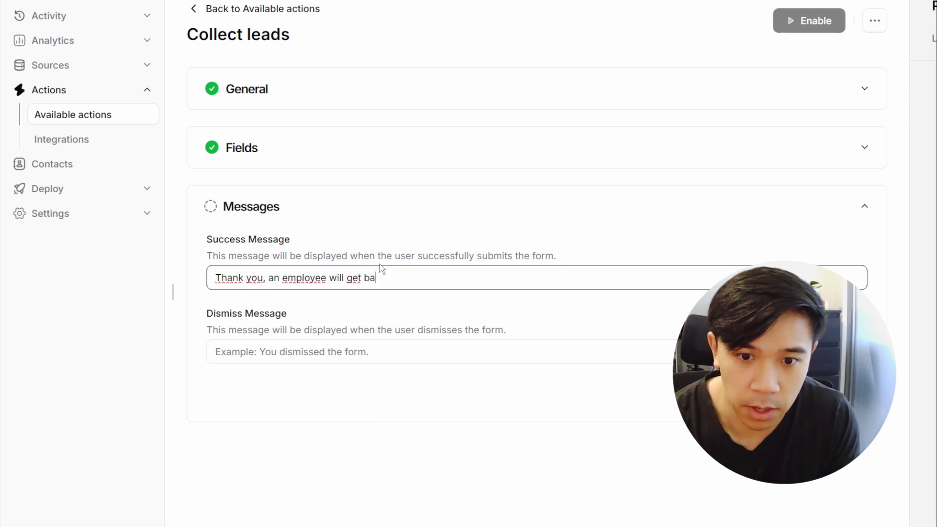
pyautogui.write('ck to you s')
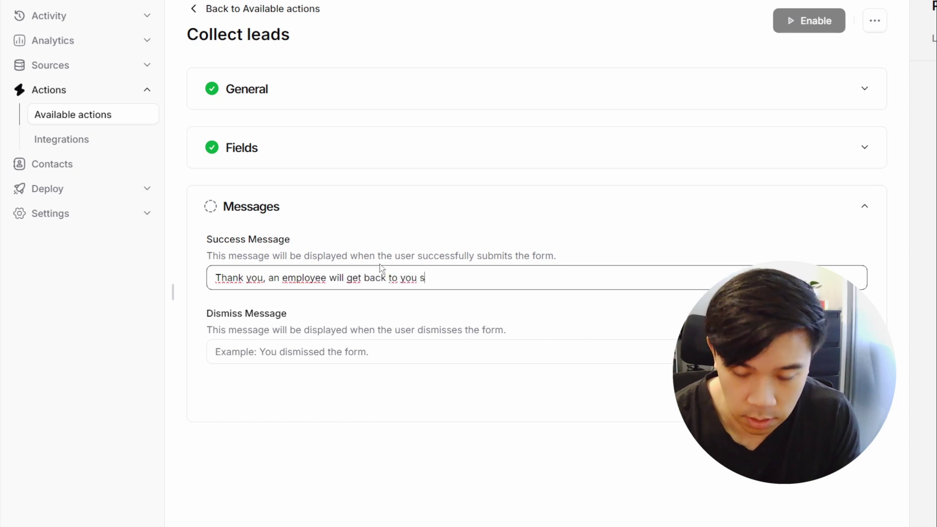
pyautogui.press('BackSpace')
pyautogui.write('as soon as p')
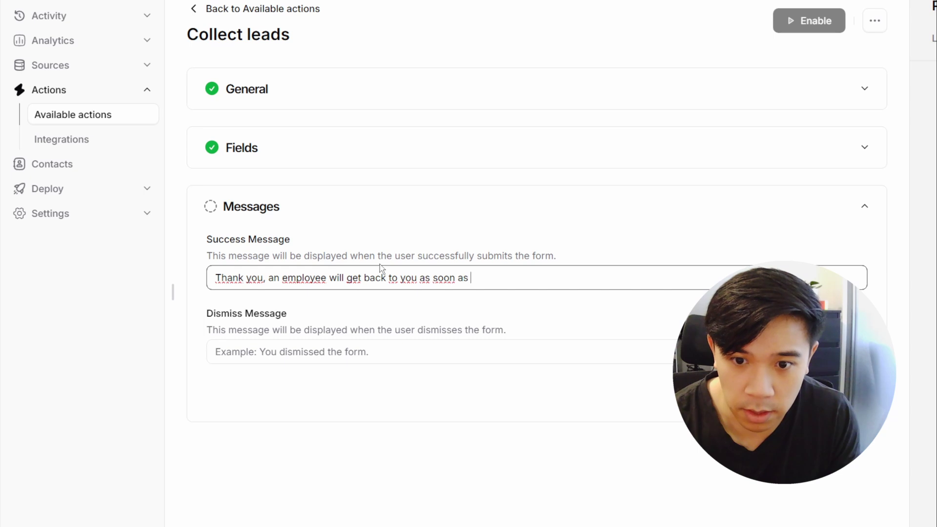
pyautogui.write('ossible!')
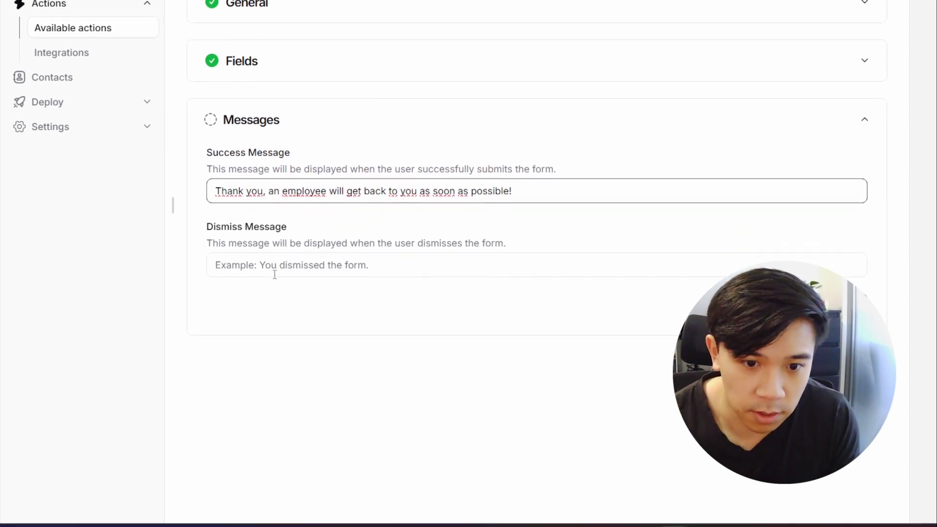
# Step: Enter the dismiss message 'You close the form.', save the messages, and show the Live preview
pyautogui.click(274, 262)
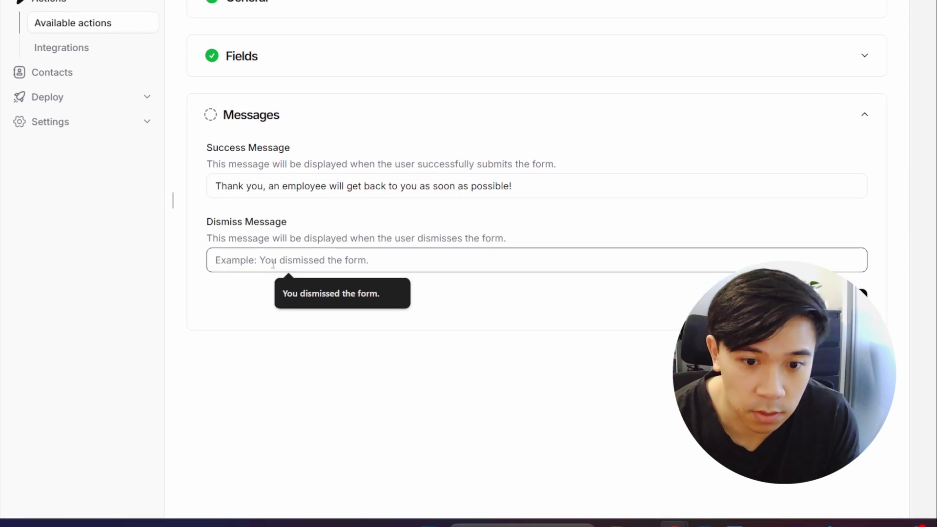
pyautogui.write('You ')
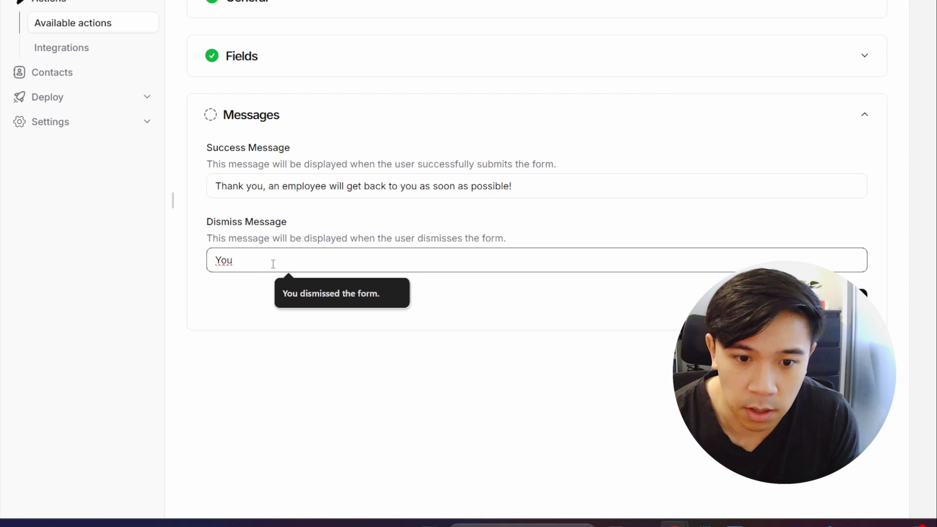
pyautogui.write('clo')
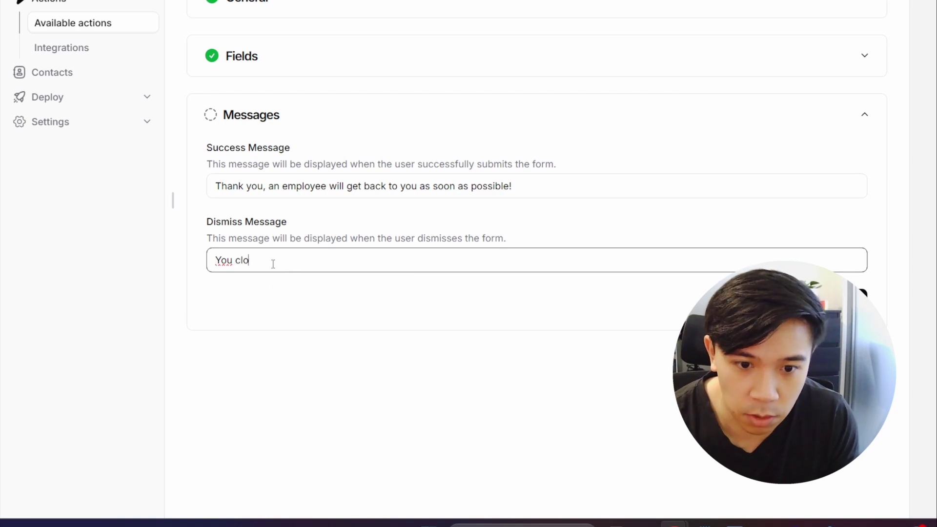
pyautogui.write('es')
pyautogui.press('BackSpace')
pyautogui.press('BackSpace')
pyautogui.press('BackSpace')
pyautogui.write('se teh f')
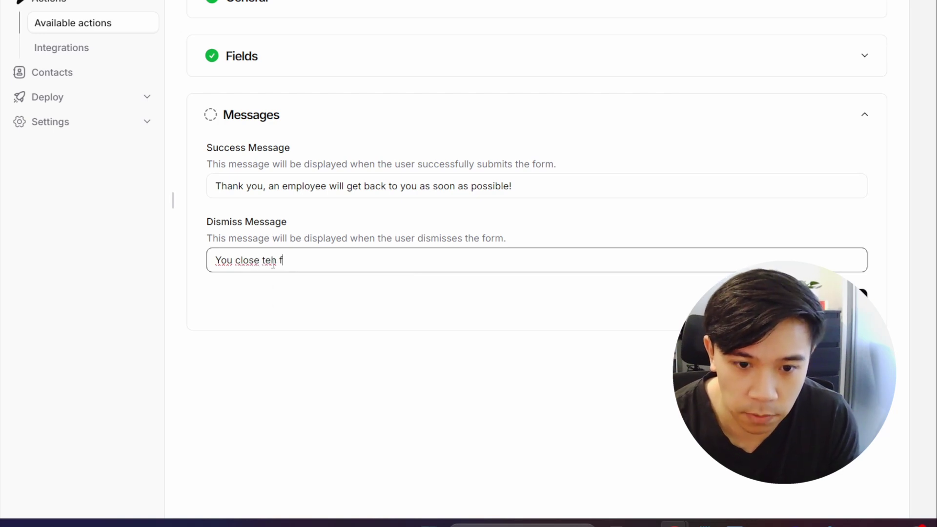
pyautogui.press('BackSpace')
pyautogui.write('he form.')
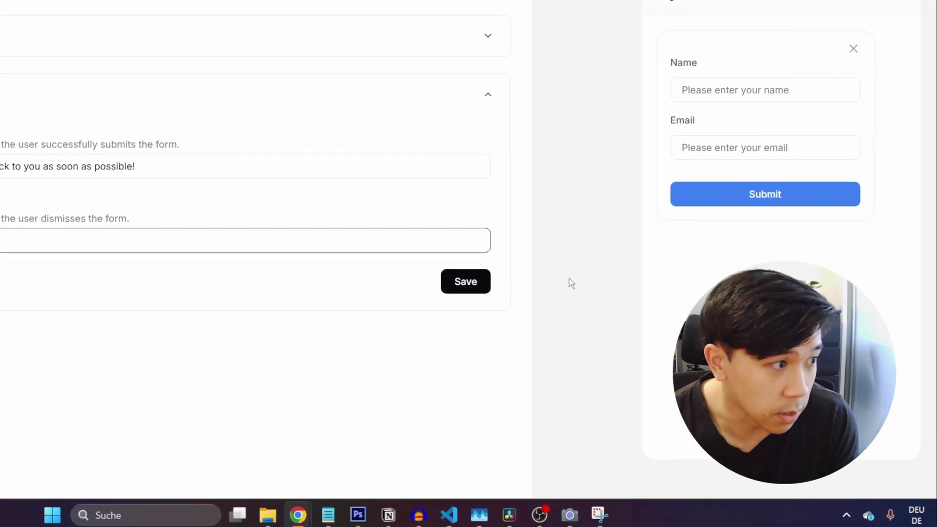
pyautogui.click(459, 282)
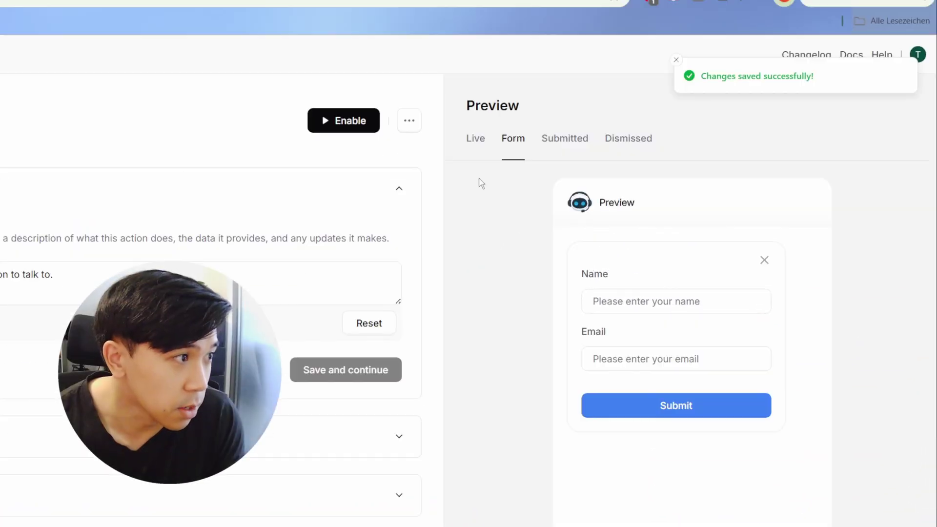
pyautogui.click(473, 177)
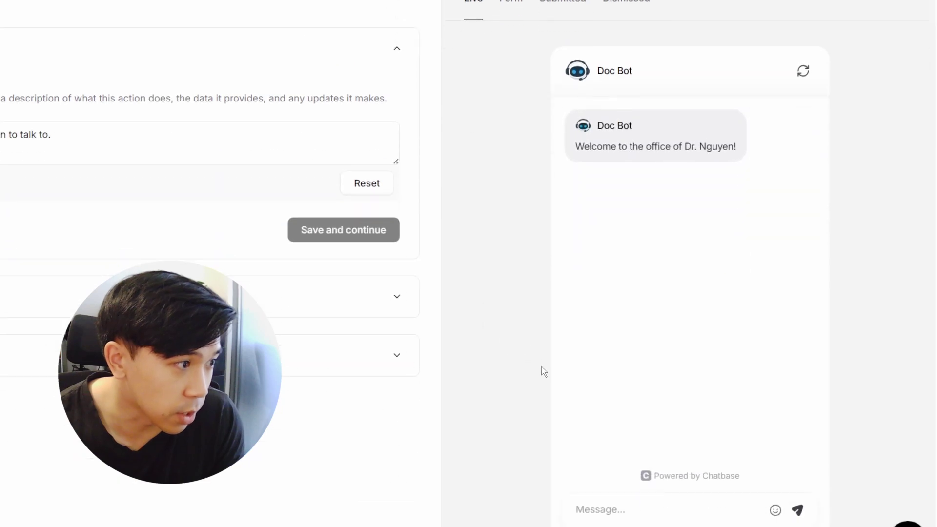
# Step: In the Live preview, mention a notice and ask 'Can i talk to an actual person?'
pyautogui.click(625, 445)
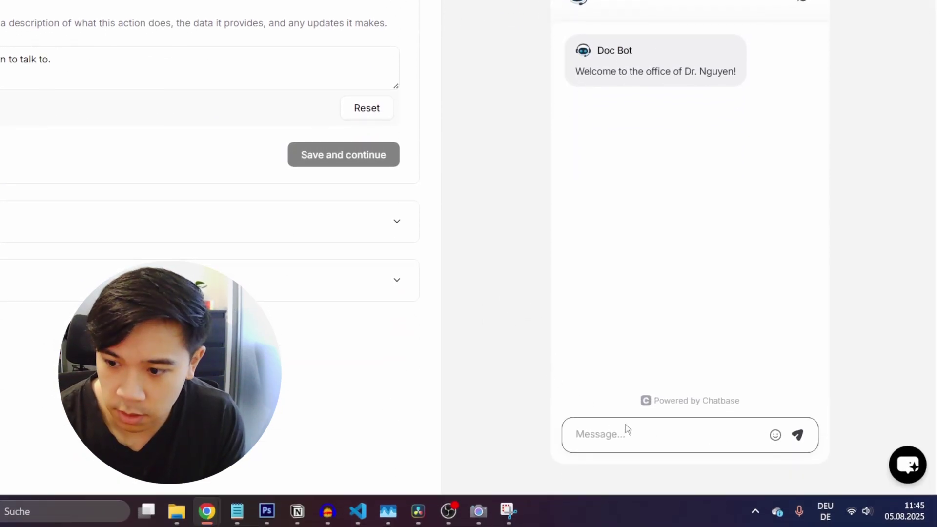
pyautogui.write('Hi ')
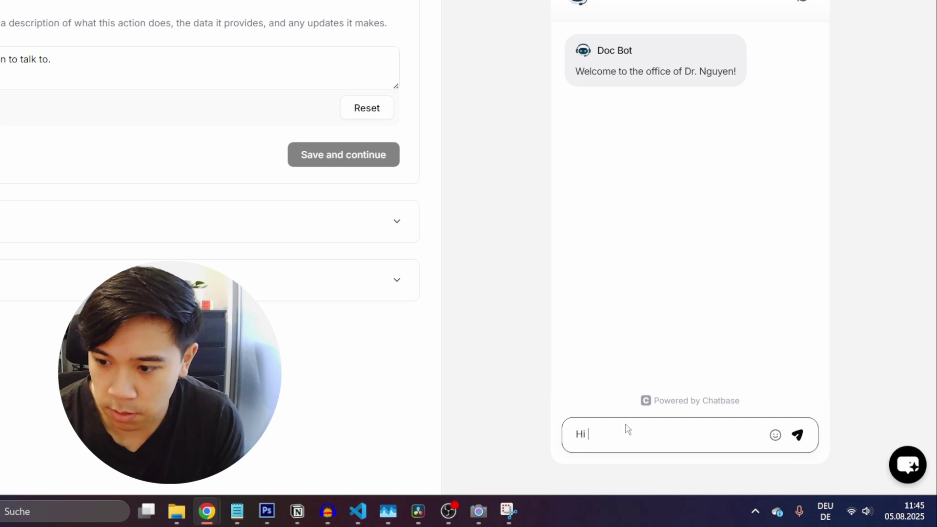
pyautogui.write(' I go')
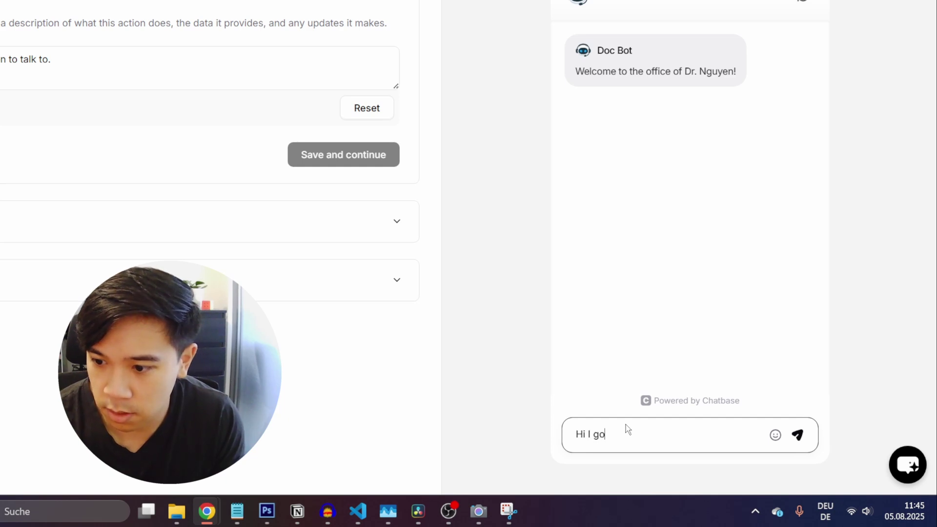
pyautogui.write('t a notice from the doctor, but i')
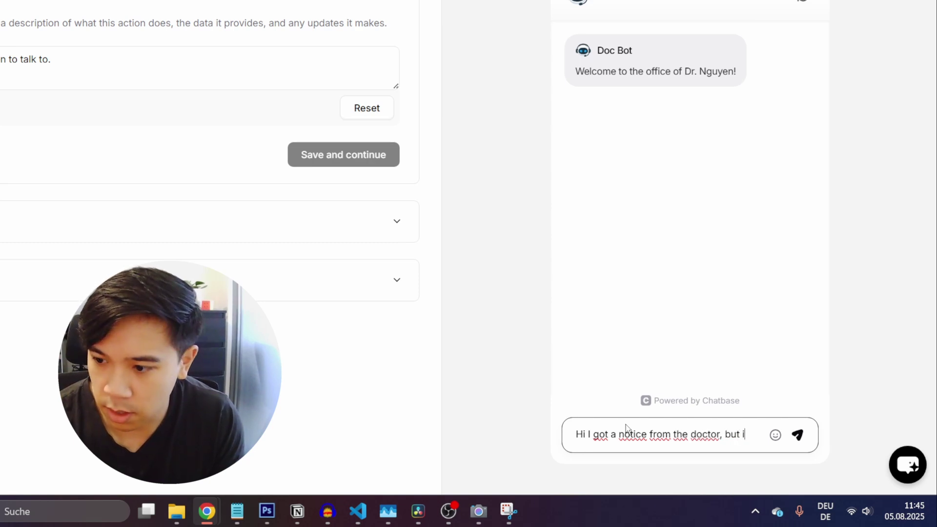
pyautogui.write('think they mixed it up with some one else')
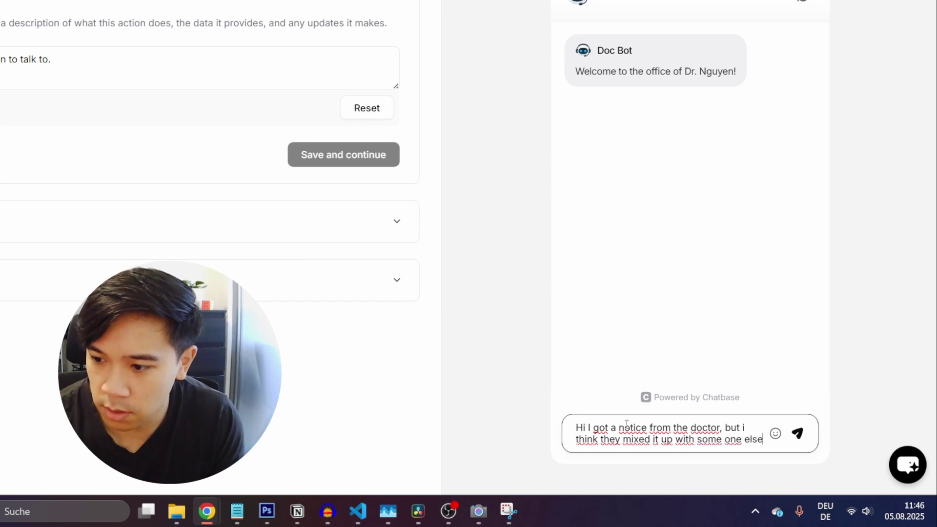
pyautogui.write('s')
pyautogui.write('.')
pyautogui.press('Return')
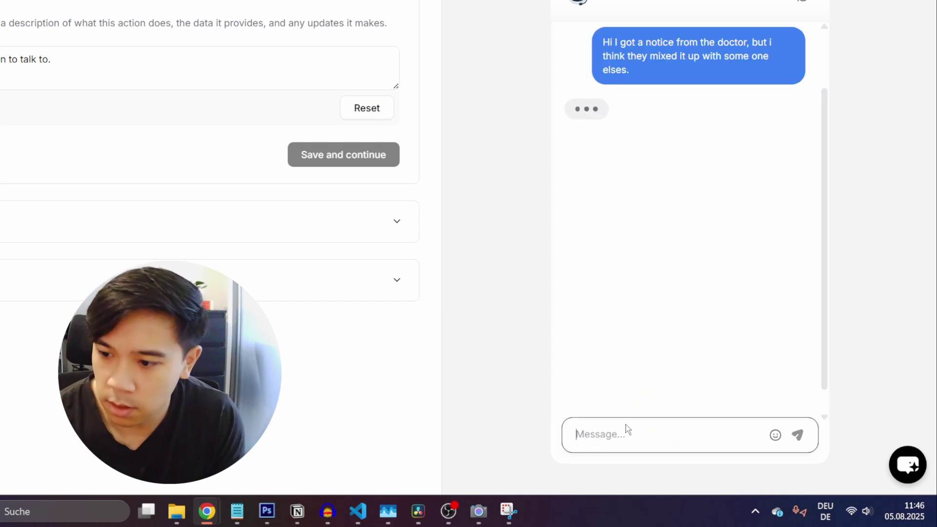
pyautogui.write('Can i t')
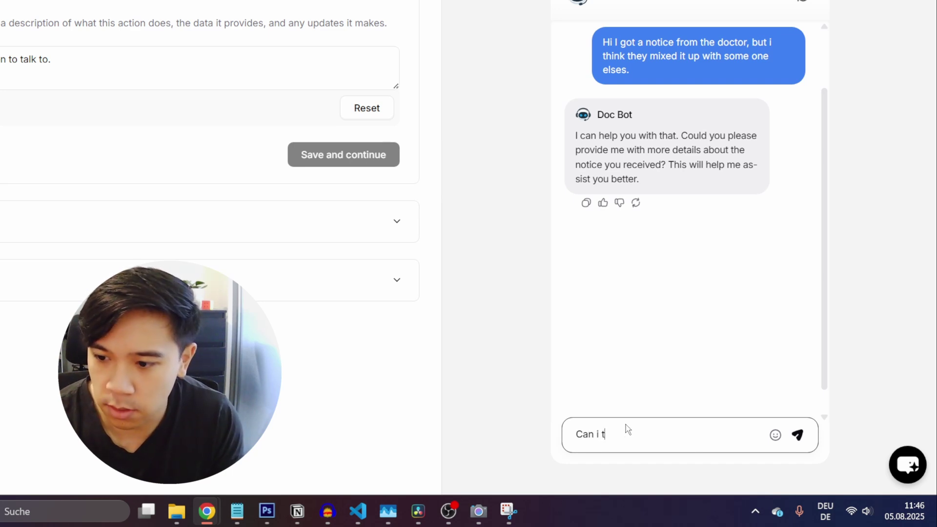
pyautogui.write('alk to an actu')
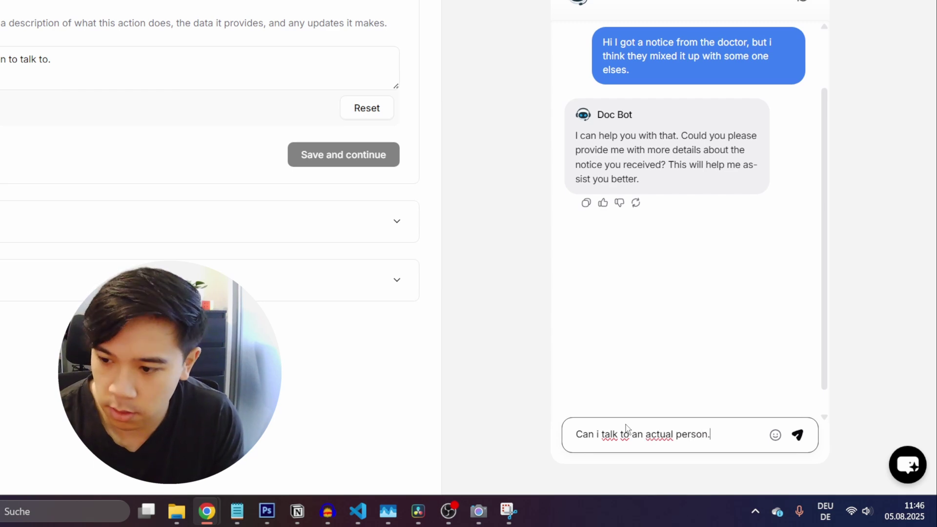
pyautogui.write('al person?')
pyautogui.press('Return')
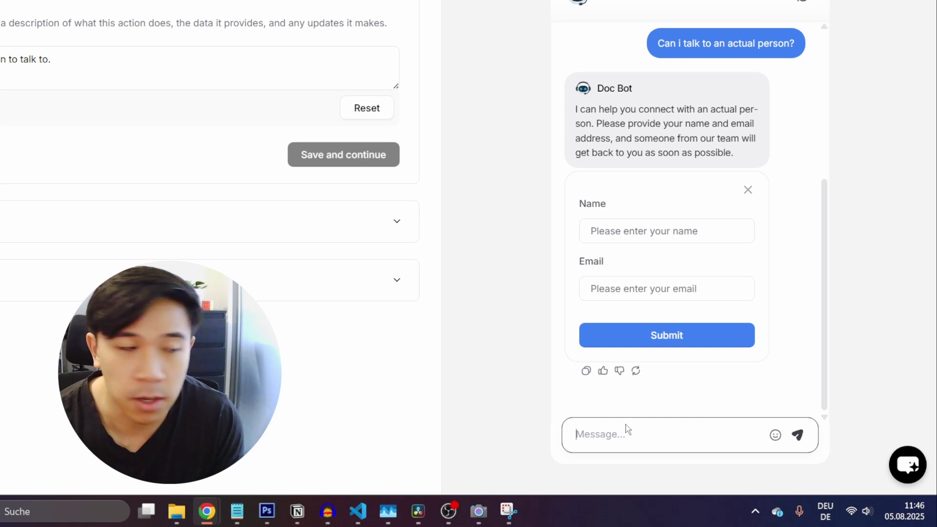
# Step: Submit the lead form with a contact's name and email, then enable Collect leads
pyautogui.click(688, 230)
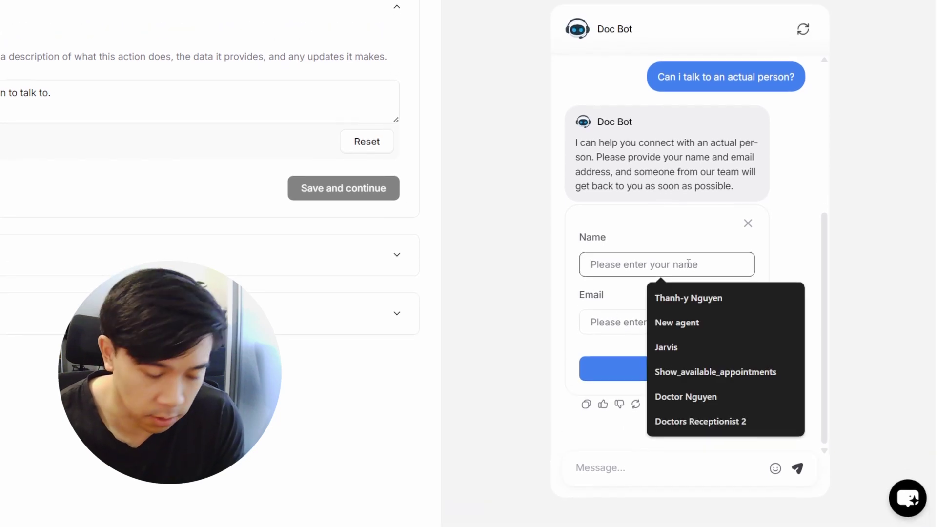
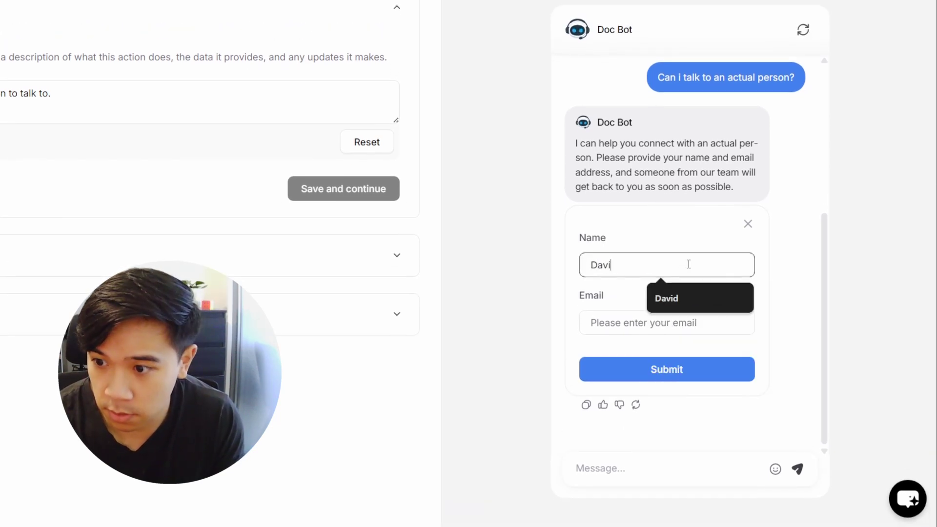
pyautogui.press('Tab')
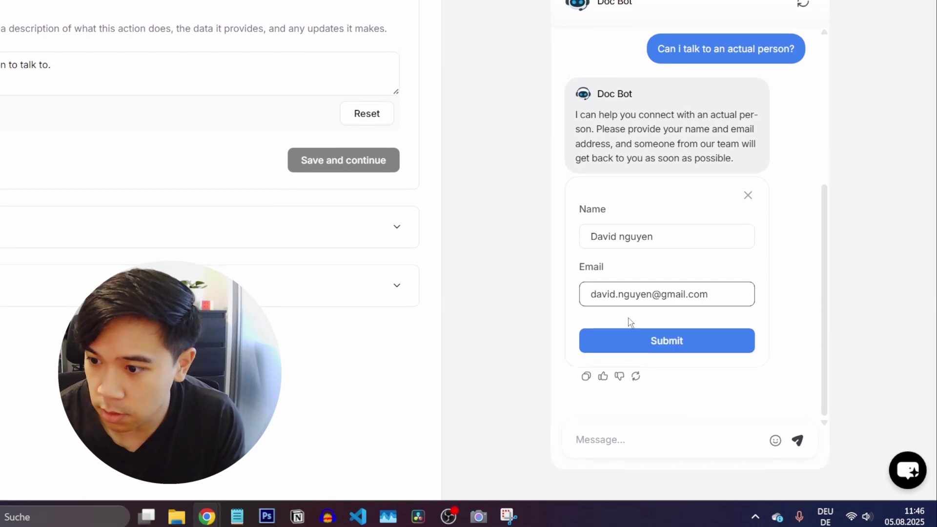
pyautogui.click(632, 341)
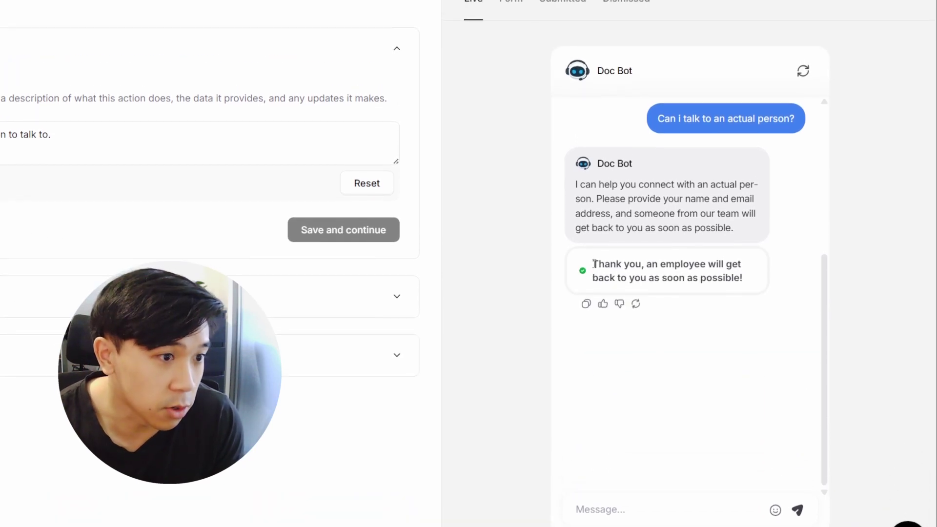
pyautogui.moveTo(594, 264); pyautogui.dragTo(781, 279)
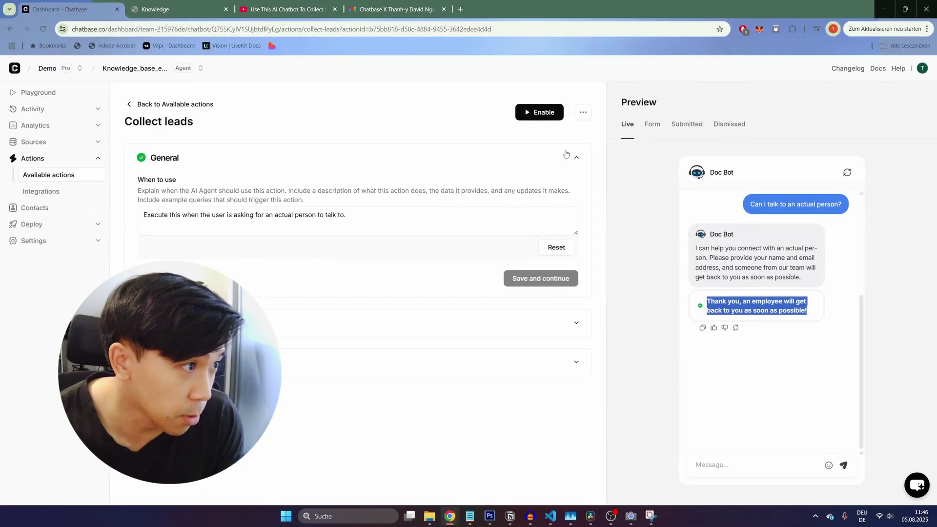
pyautogui.click(537, 112)
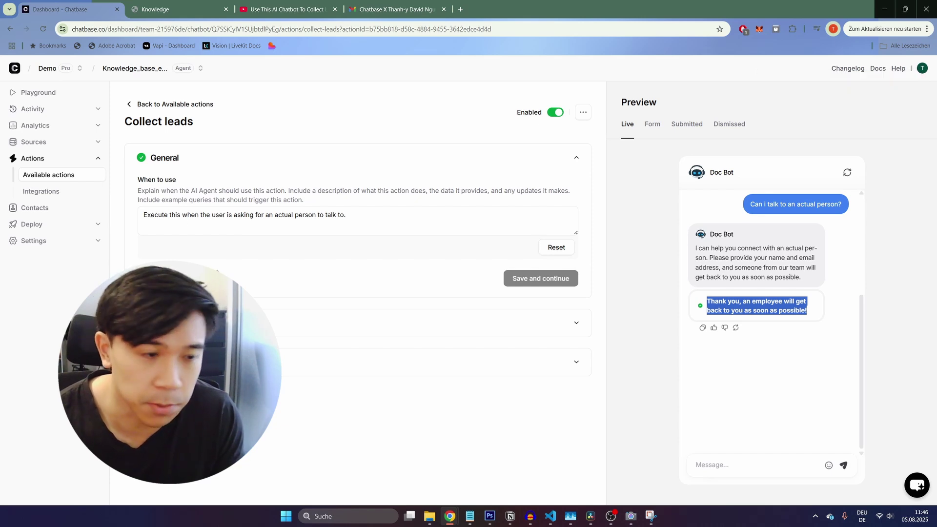
# Step: On the localhost clinic site, submit the chatbot's lead form with the contact's name and email
pyautogui.click(335, 9)
pyautogui.click(373, 11)
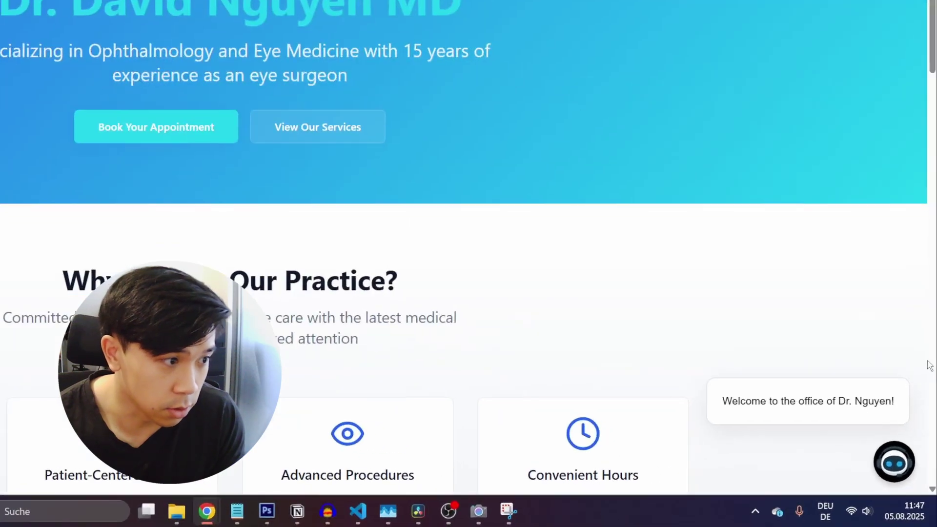
pyautogui.click(908, 469)
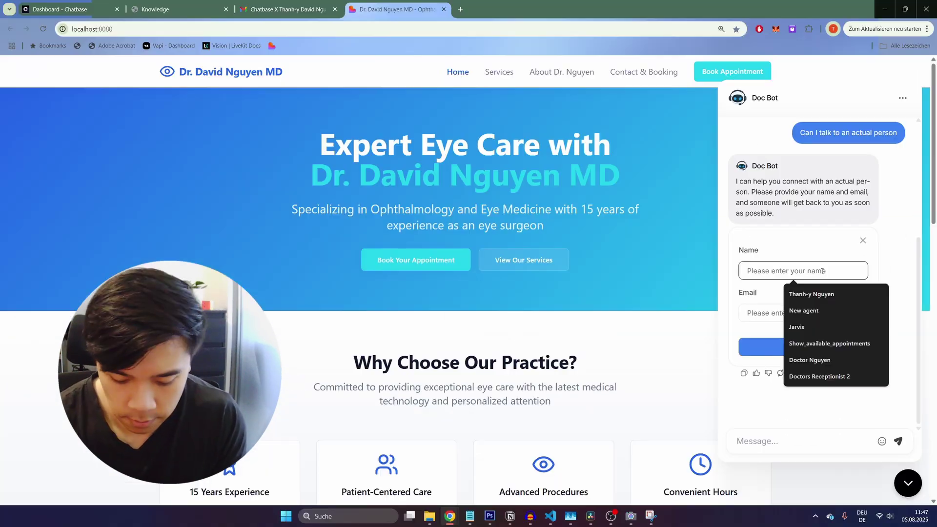
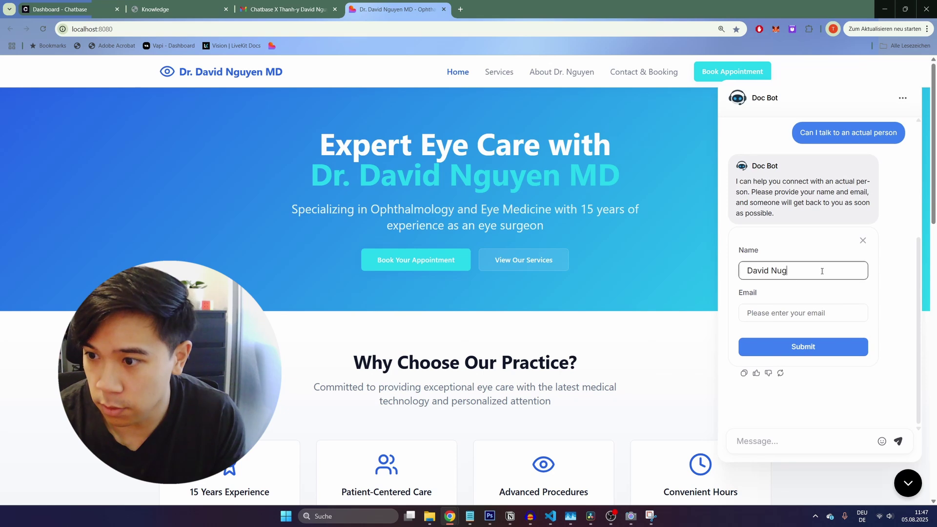
pyautogui.click(771, 313)
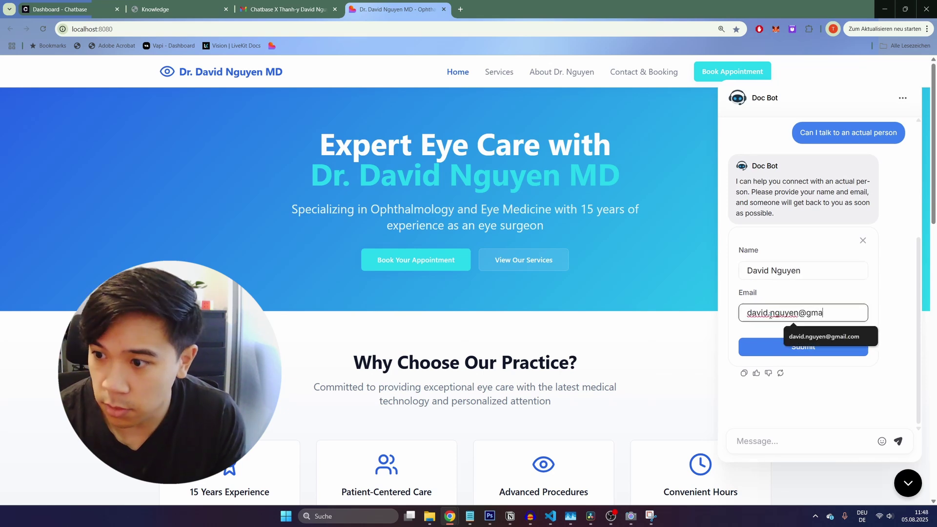
pyautogui.click(751, 351)
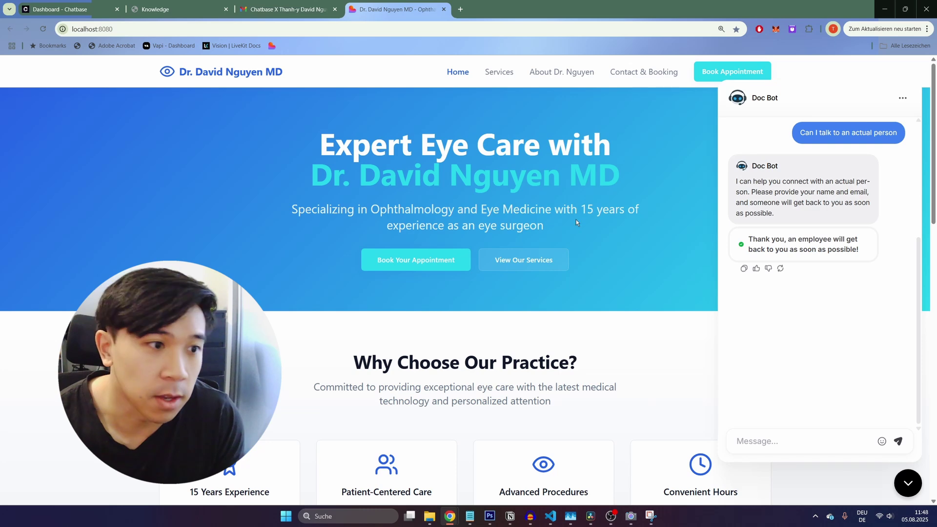
pyautogui.click(58, 11)
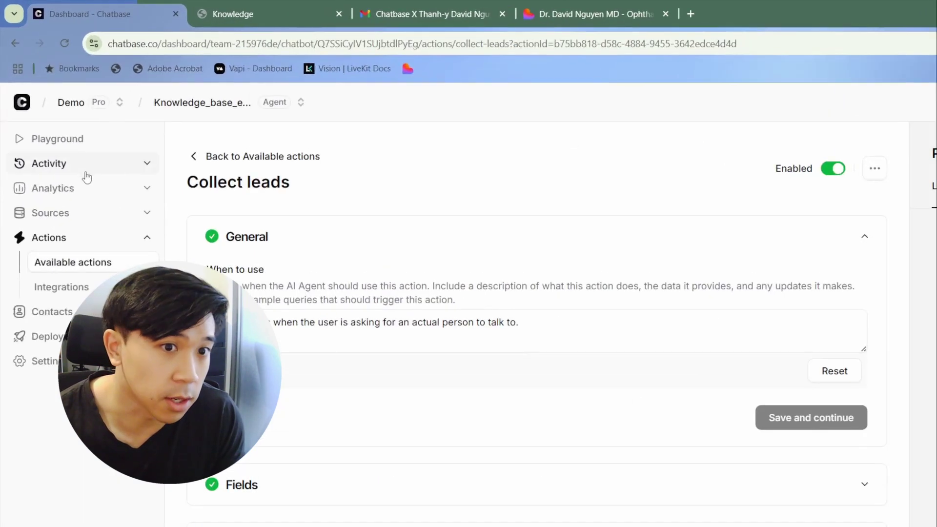
# Step: Open Activity > Leads to view the two submitted leads' names and emails for Jul 06–Aug 05, 2025
pyautogui.click(57, 126)
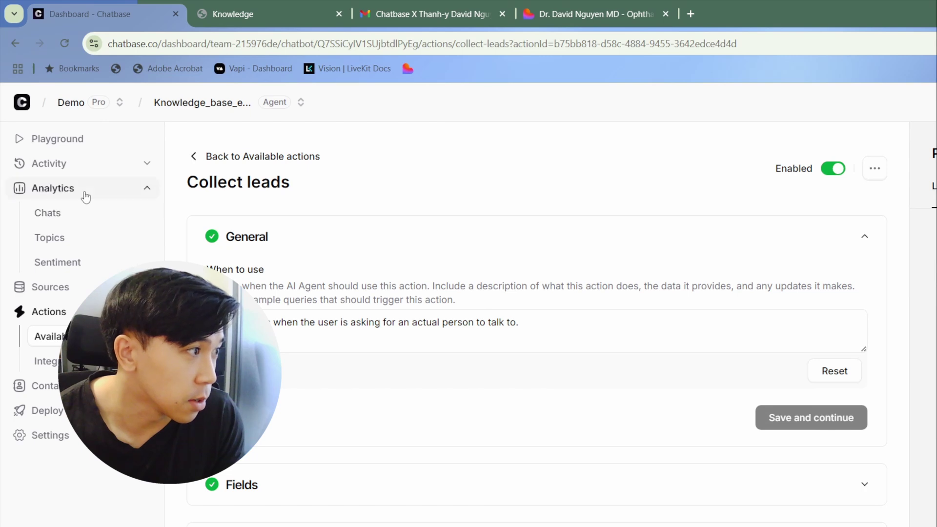
pyautogui.click(84, 193)
pyautogui.click(100, 170)
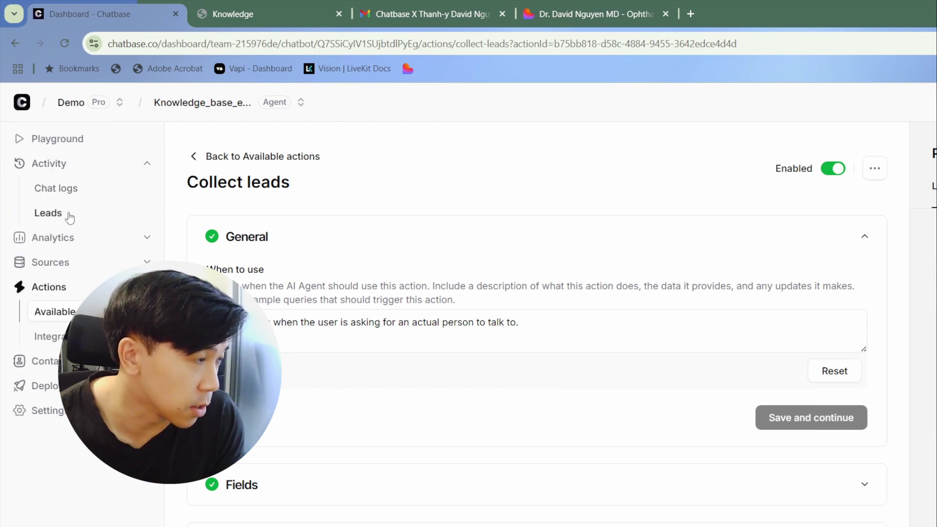
pyautogui.click(67, 213)
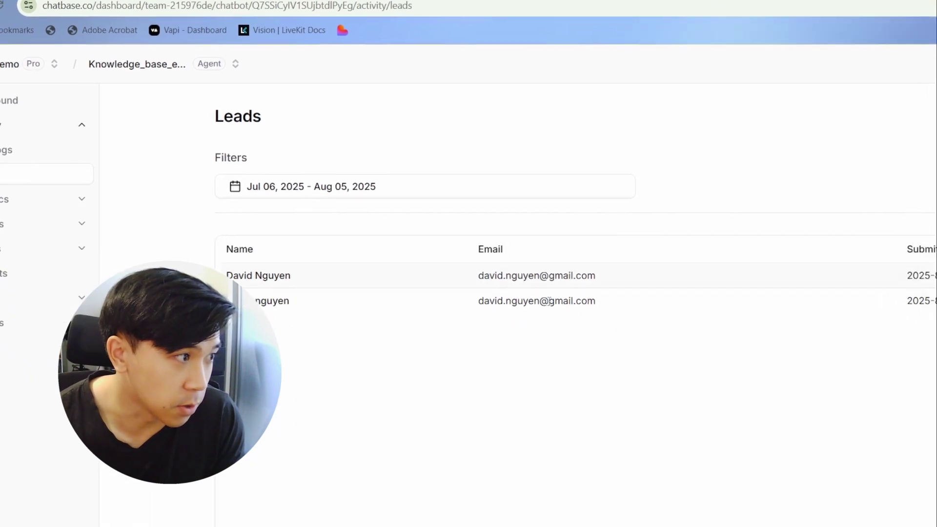